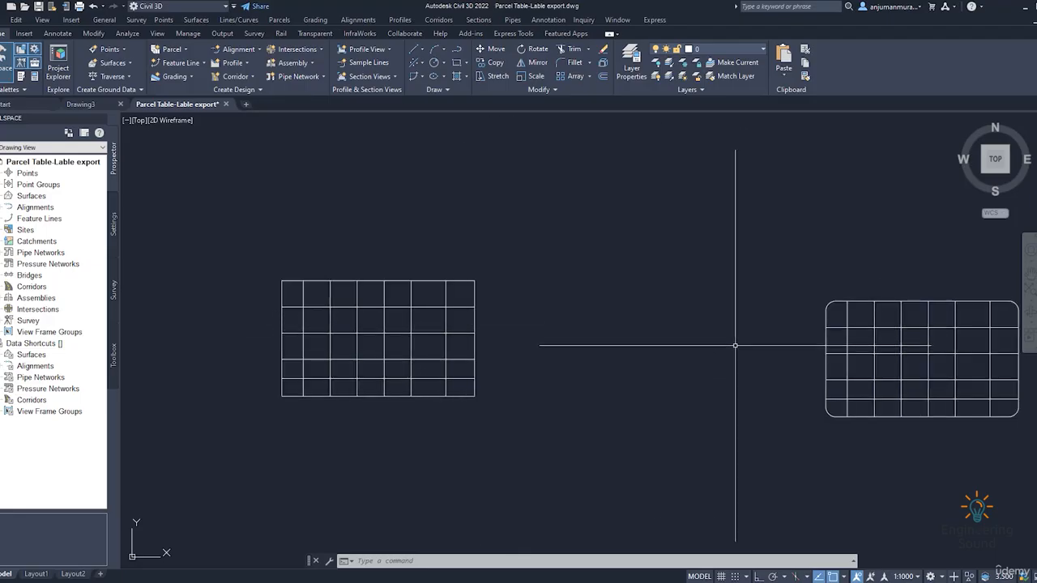
Step: Select all lines of the square-cornered grid for creating parcels from objects
middle_click_drag(579, 359, 759, 349)
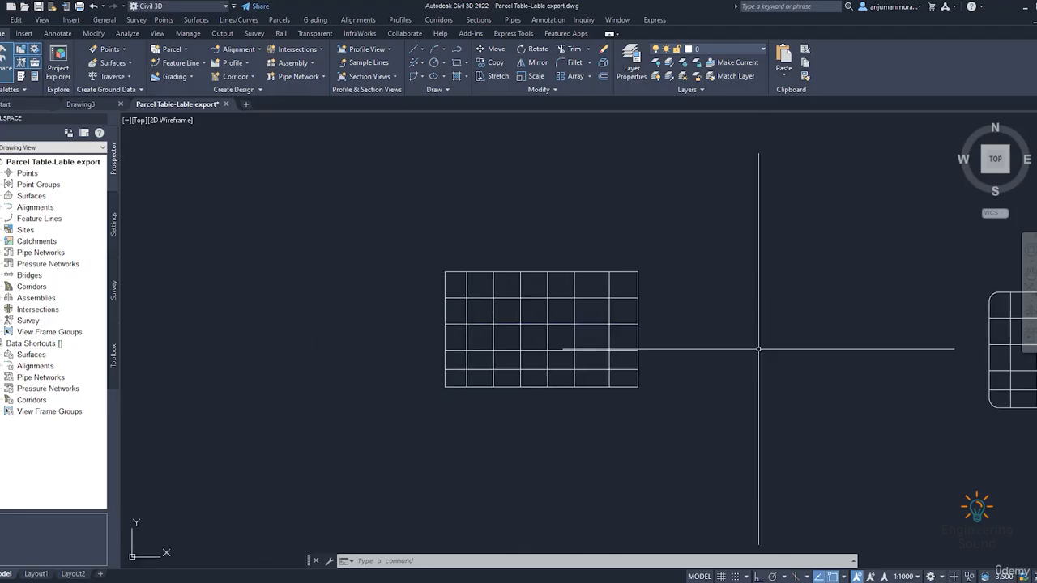
left_click(171, 51)
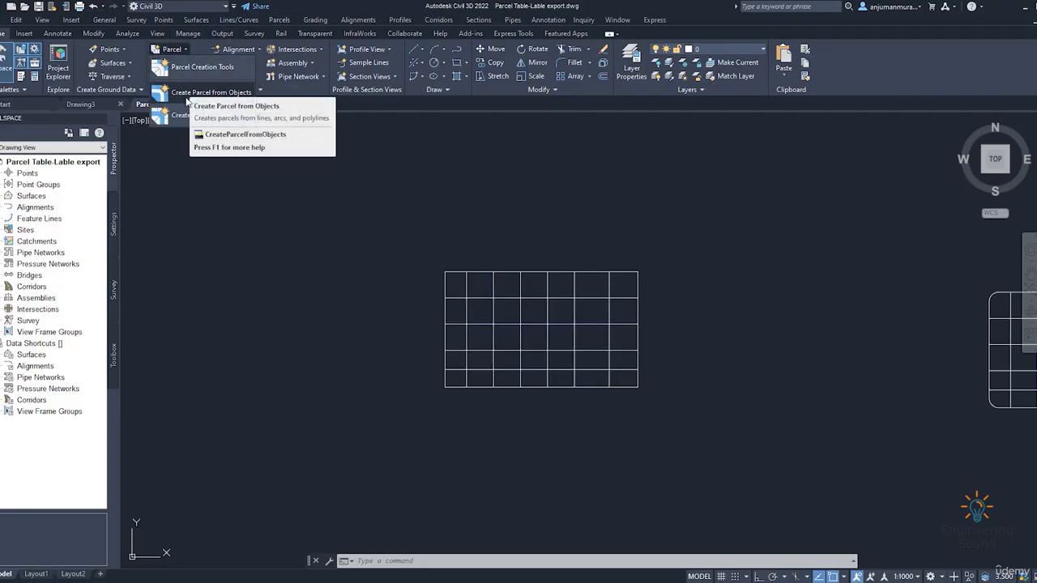
left_click(208, 98)
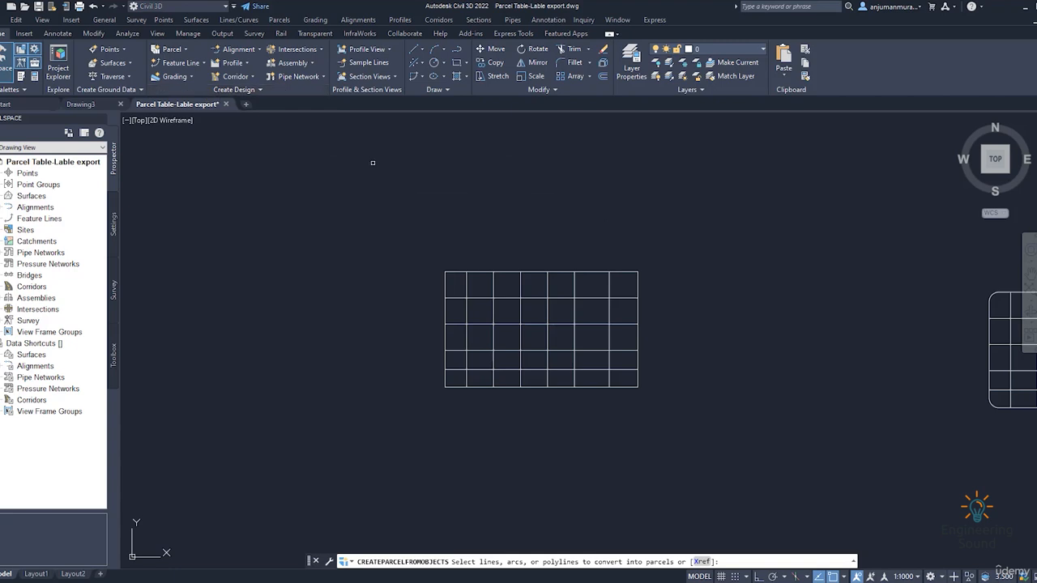
left_click(381, 224)
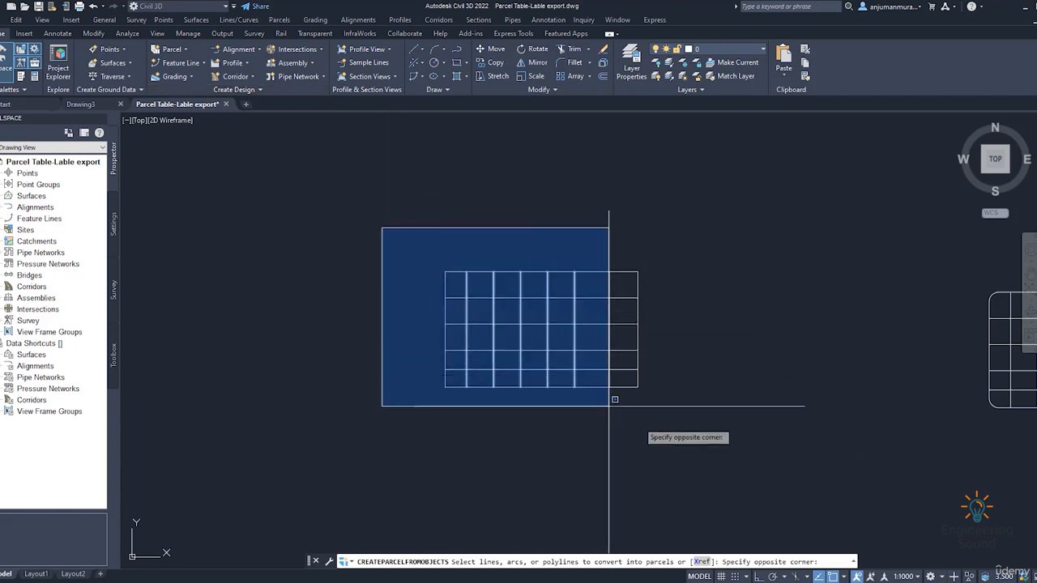
left_click(699, 436)
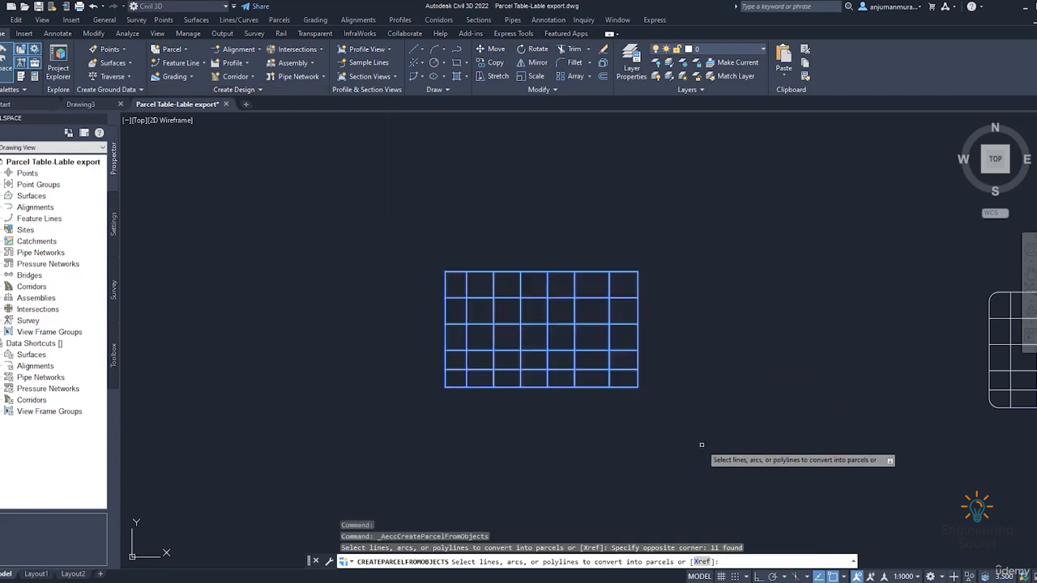
key("Return")
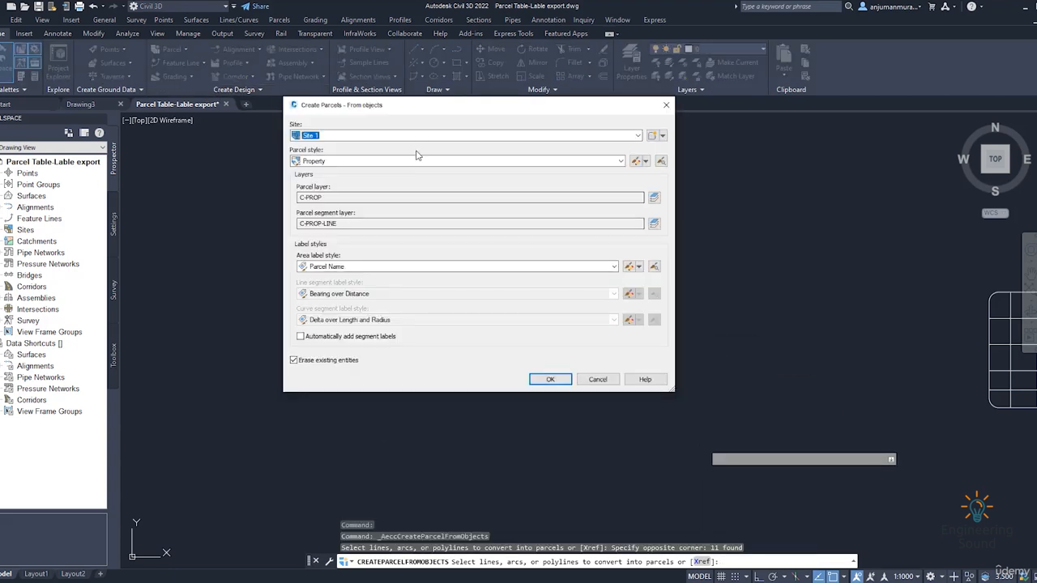
Step: Create the parcels in a new site named Site1 with the area label style Name Square meter & Acres
left_click(652, 136)
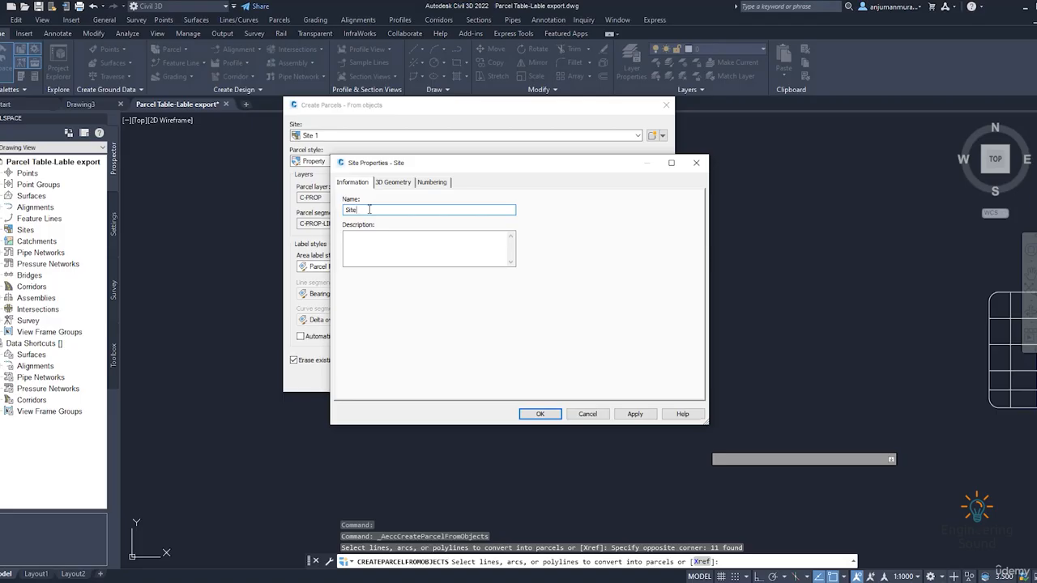
left_click(540, 414)
left_click(340, 266)
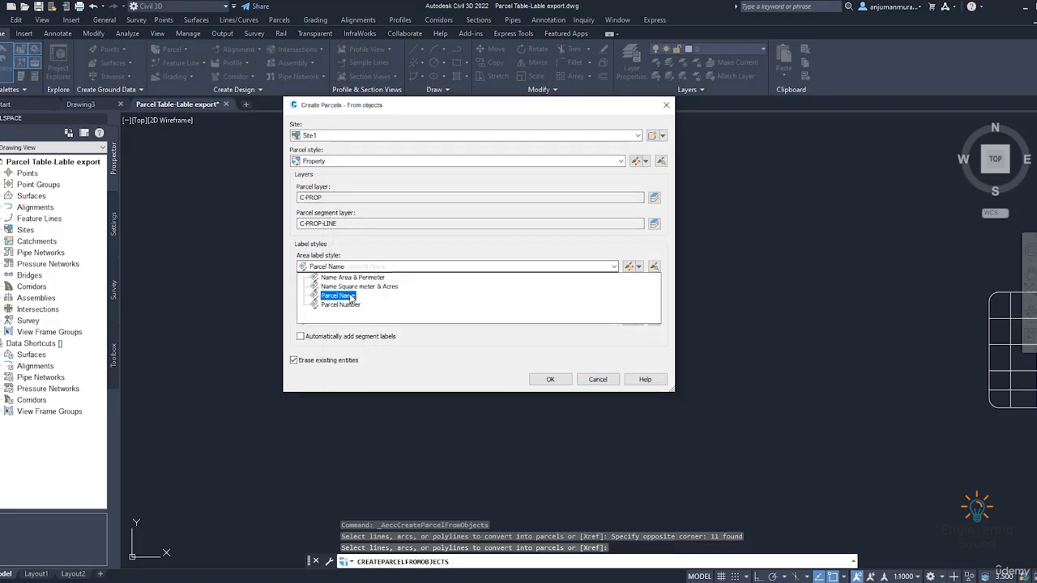
left_click(351, 286)
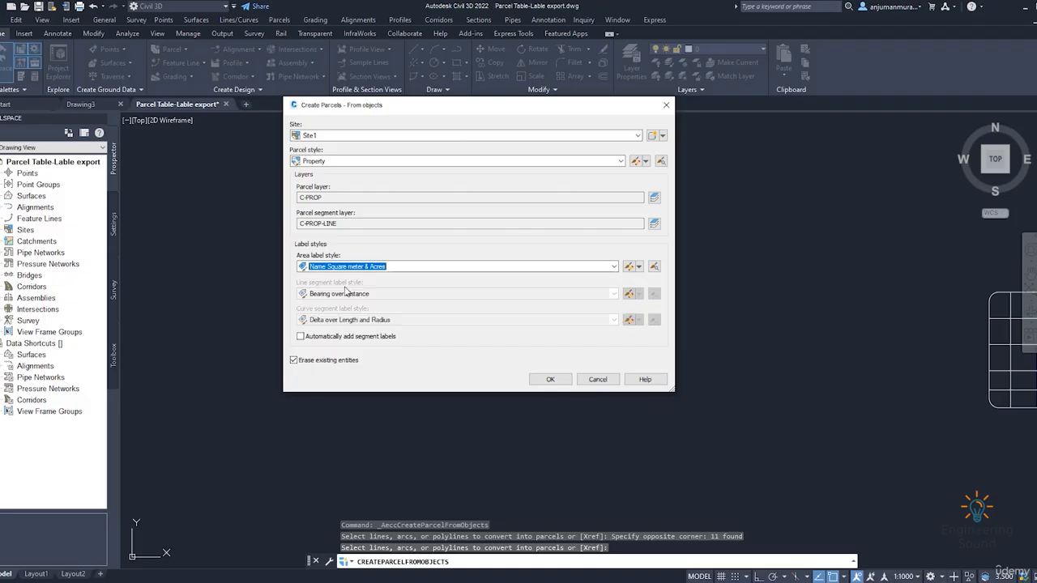
left_click(552, 380)
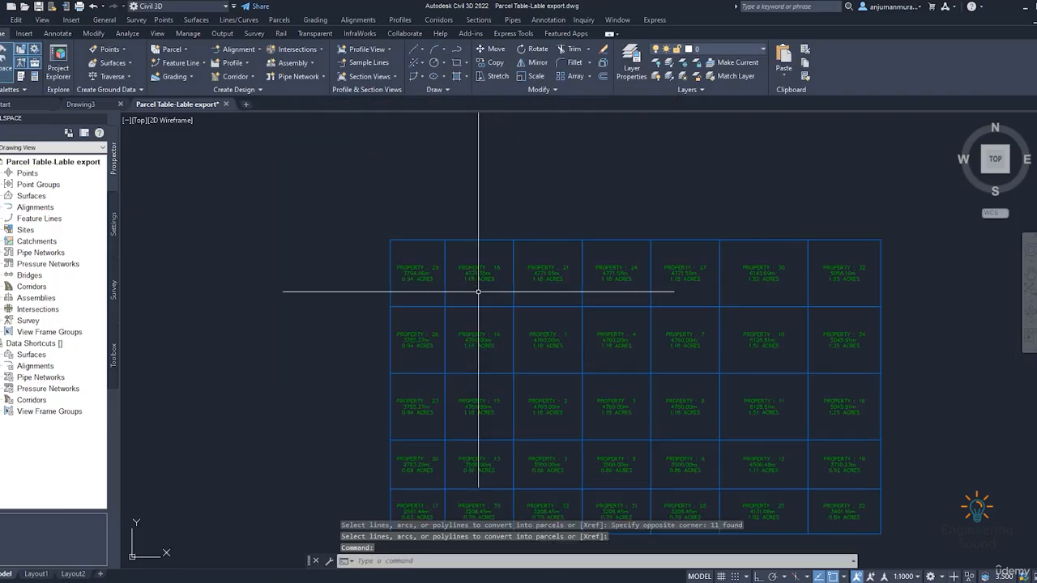
Step: Select all lines of the rounded-corner grid for creating another set of parcels from objects
scroll(495, 297, "down", 2)
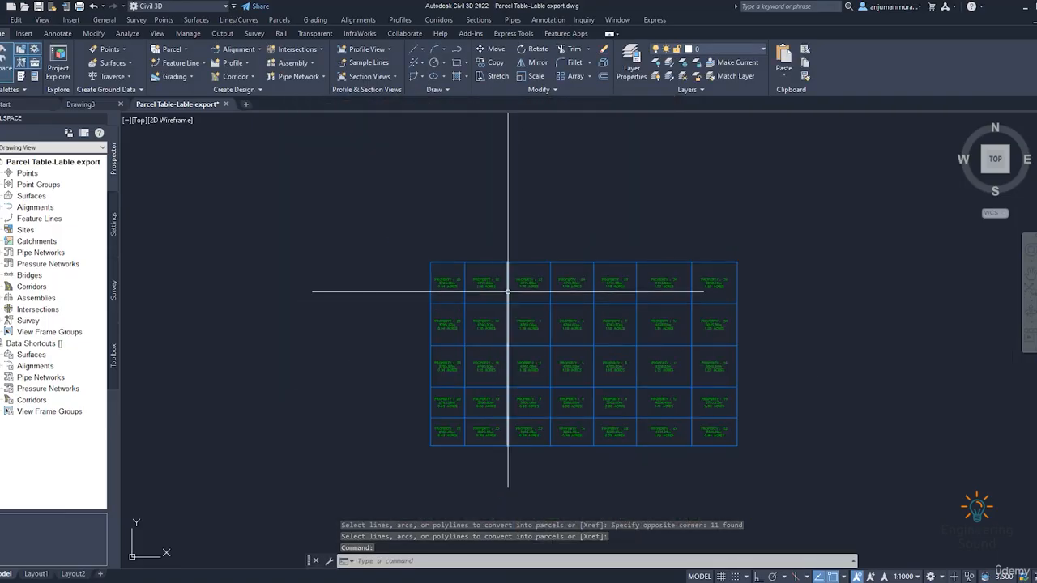
scroll(530, 320, "down", 4)
middle_click_drag(687, 344, 468, 323)
scroll(667, 326, "up", 6)
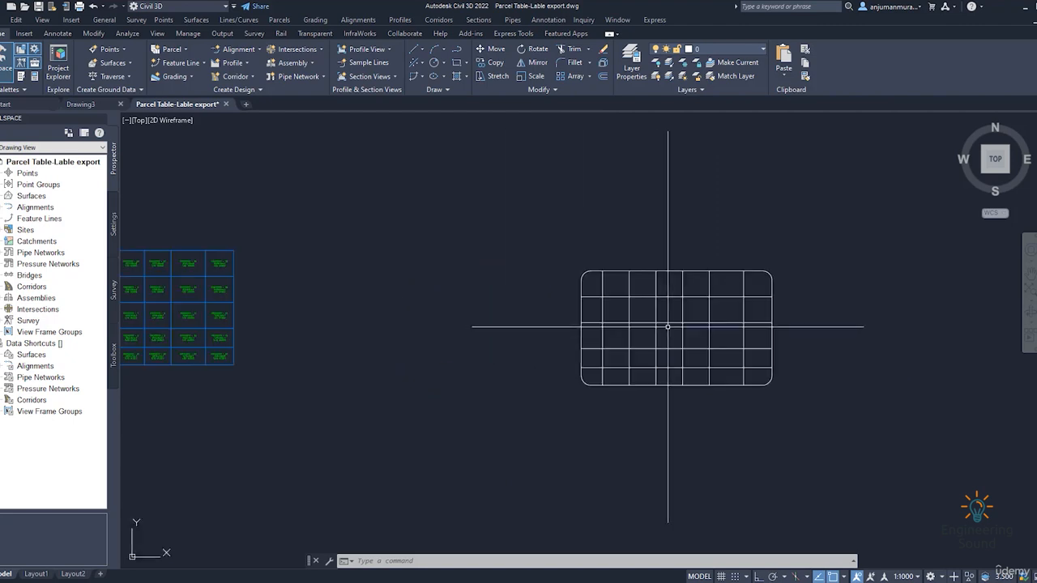
middle_click_drag(680, 333, 630, 344)
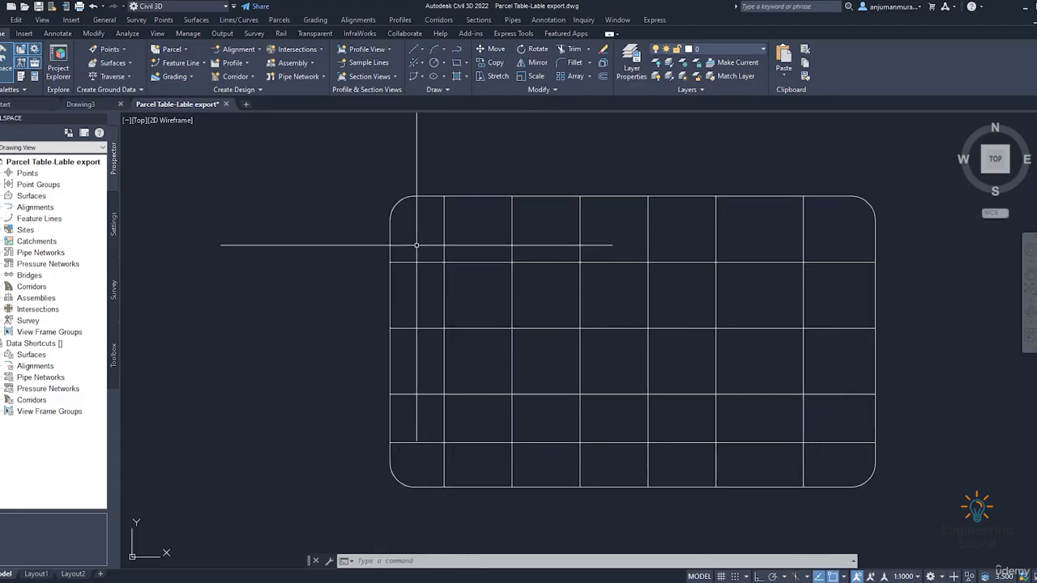
left_click(183, 51)
left_click(197, 92)
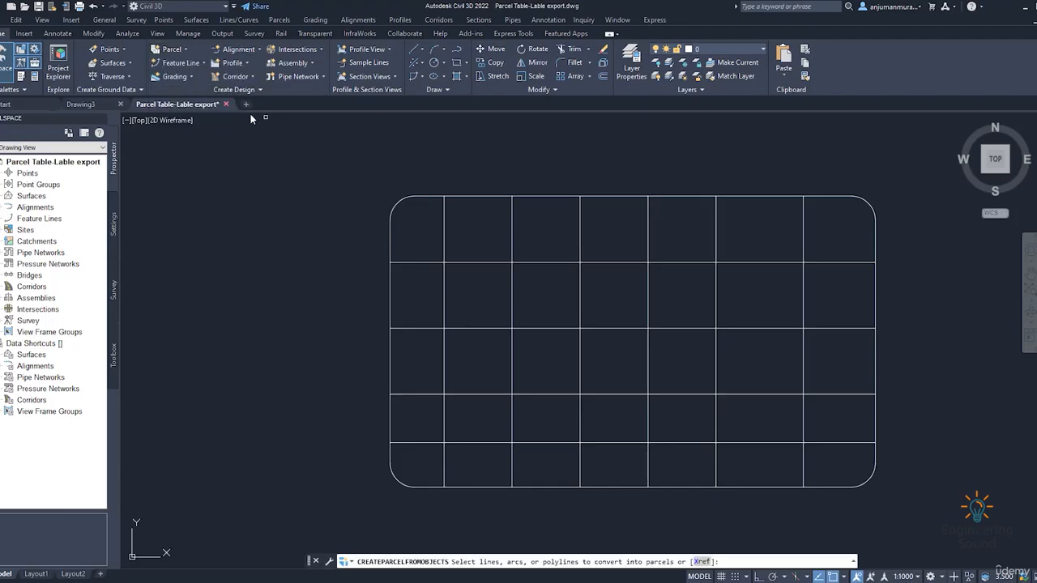
left_click(304, 149)
left_click(865, 483)
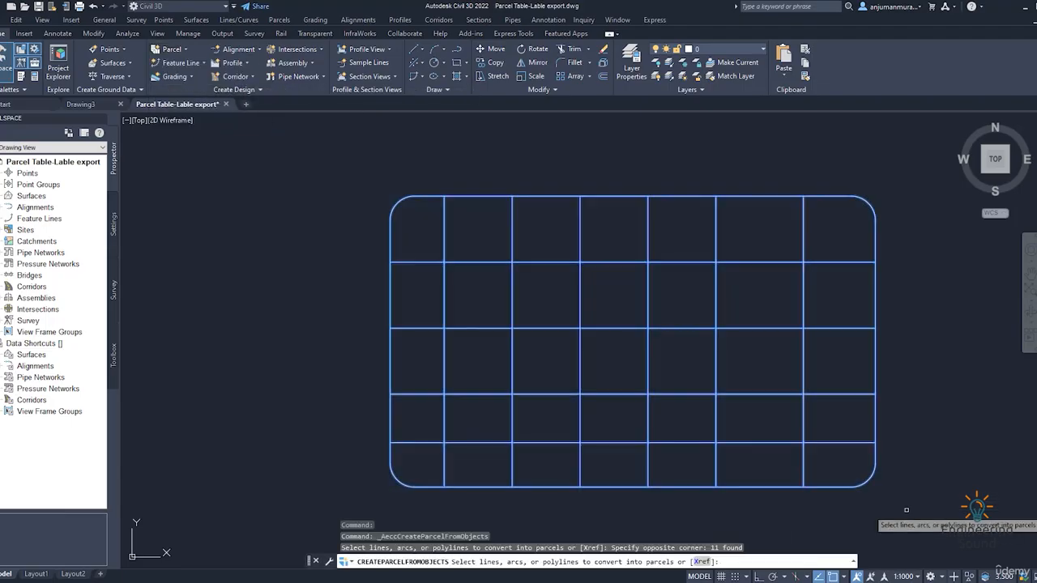
key("Return")
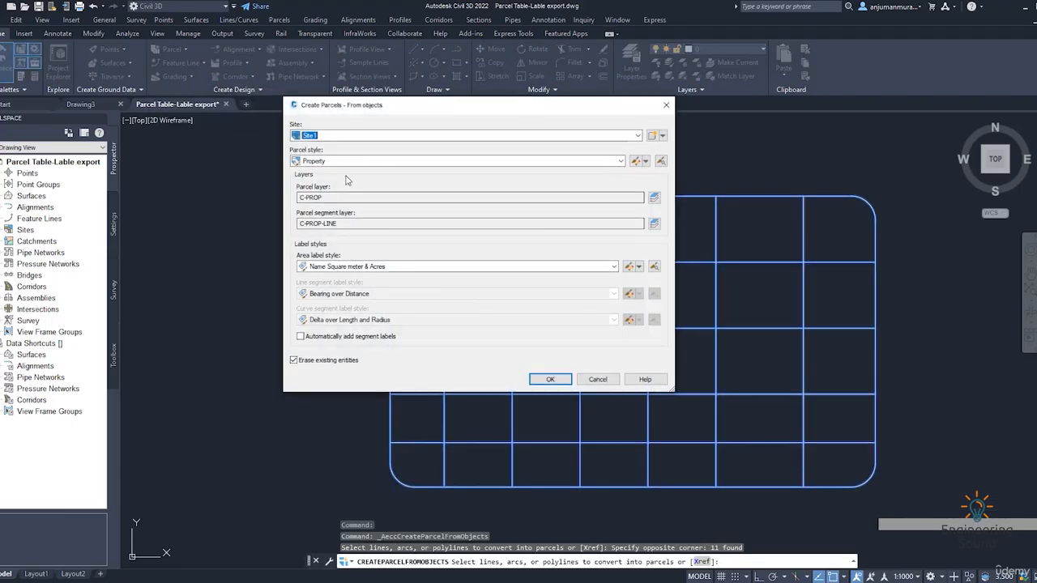
Step: Add a new site named Site2 and assign the rounded grid's parcels to it
left_click(338, 138)
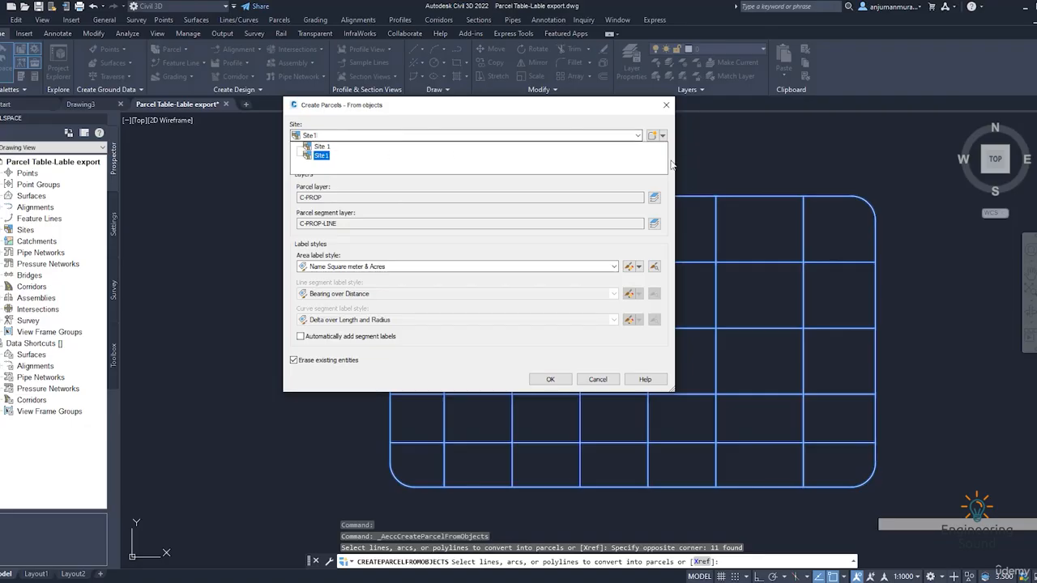
left_click(659, 137)
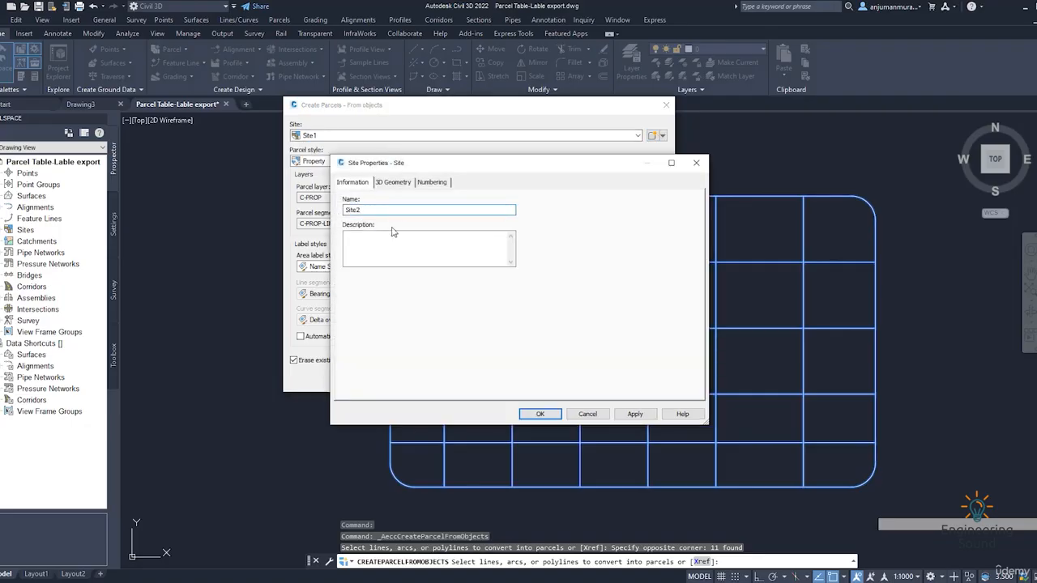
left_click(634, 414)
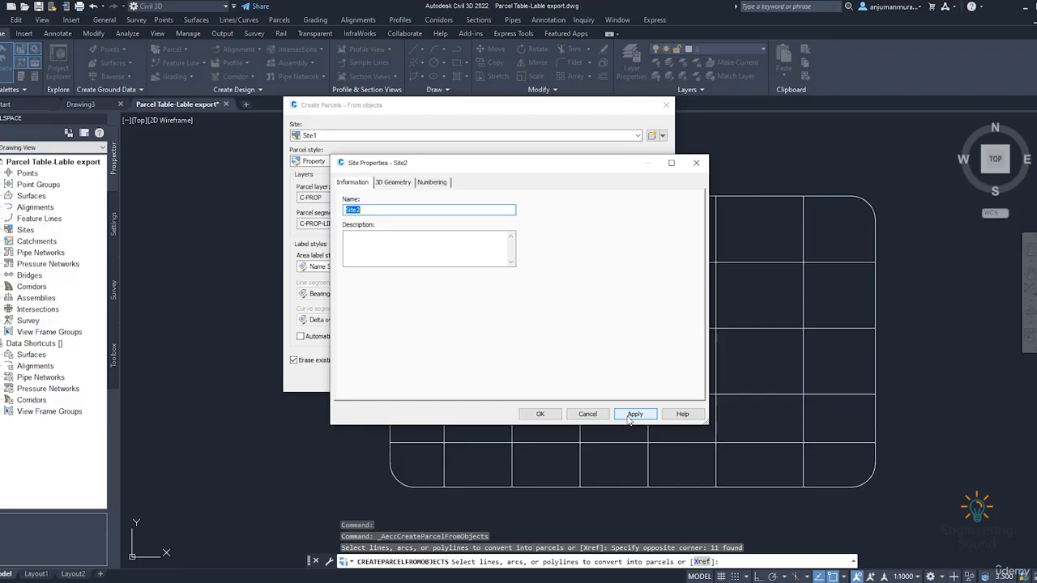
left_click(541, 414)
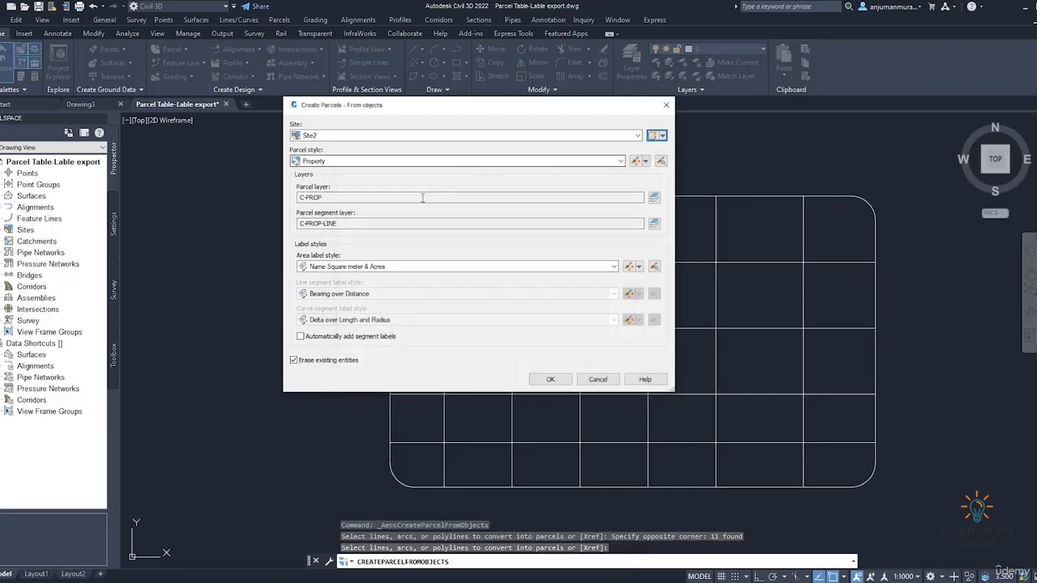
Step: Create the parcels with the area label style Name Area & Perimeter and automatically added segment labels
left_click(444, 267)
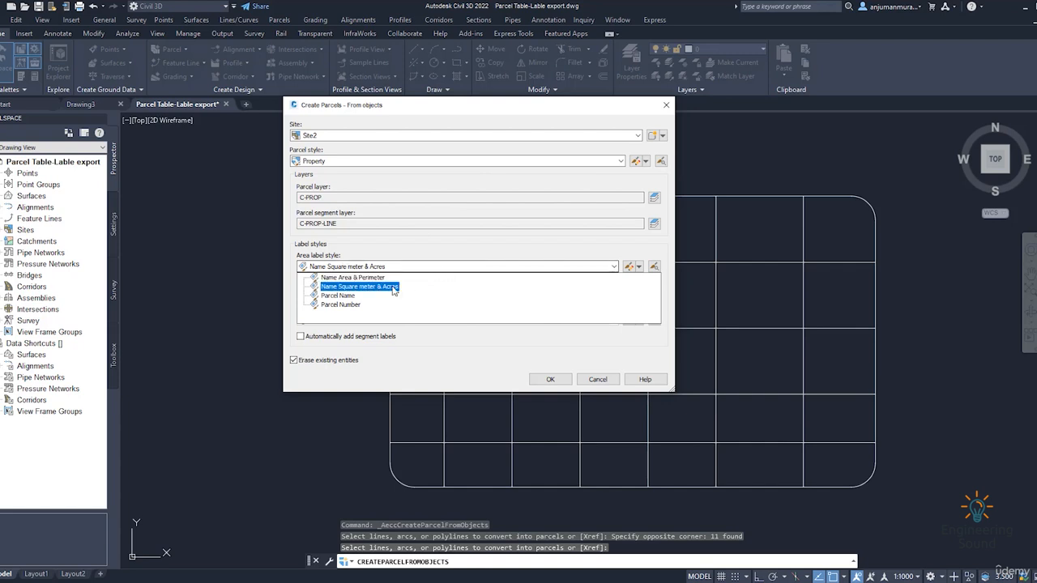
left_click(349, 297)
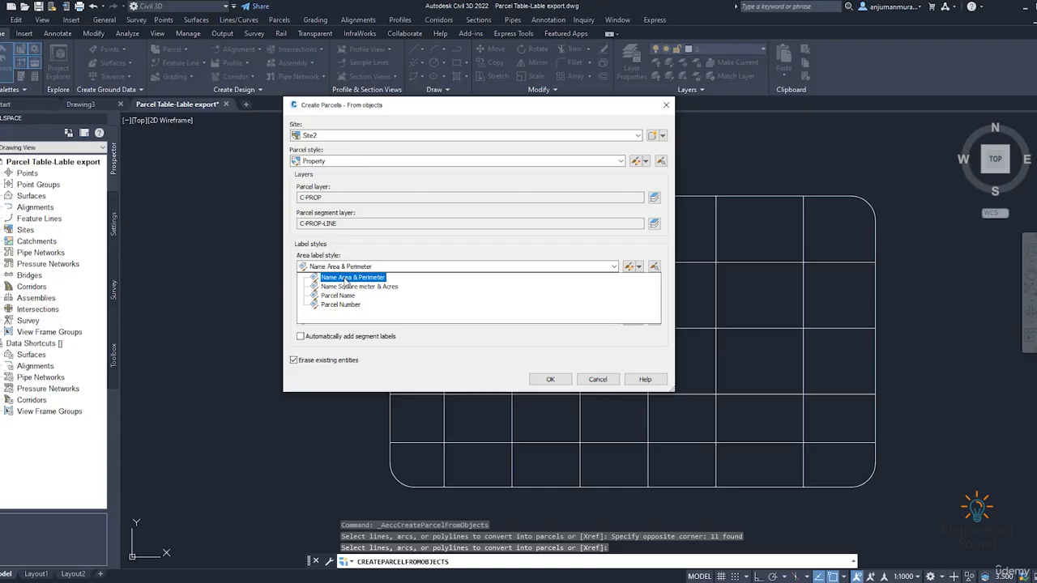
left_click(347, 278)
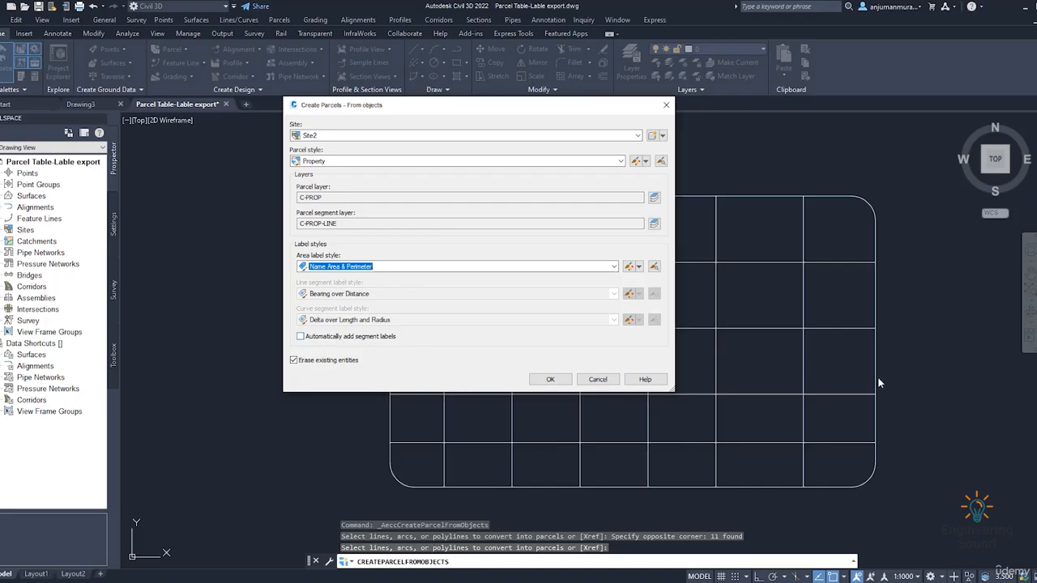
left_click(315, 338)
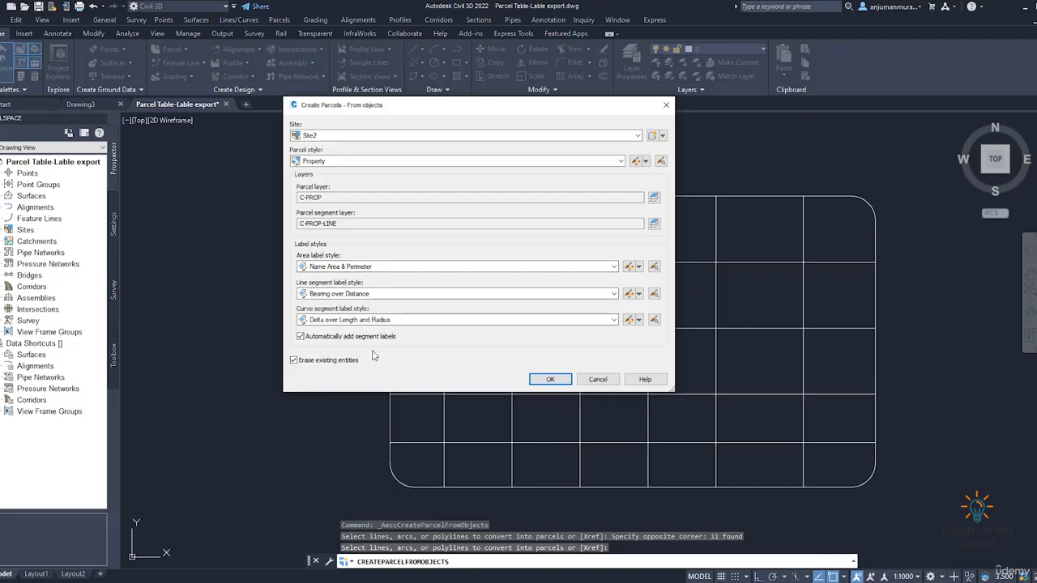
left_click(550, 380)
Step: Examine the line, curve and area labels of the parcels along the rounded grid's upper edge and corners
scroll(429, 199, "up", 6)
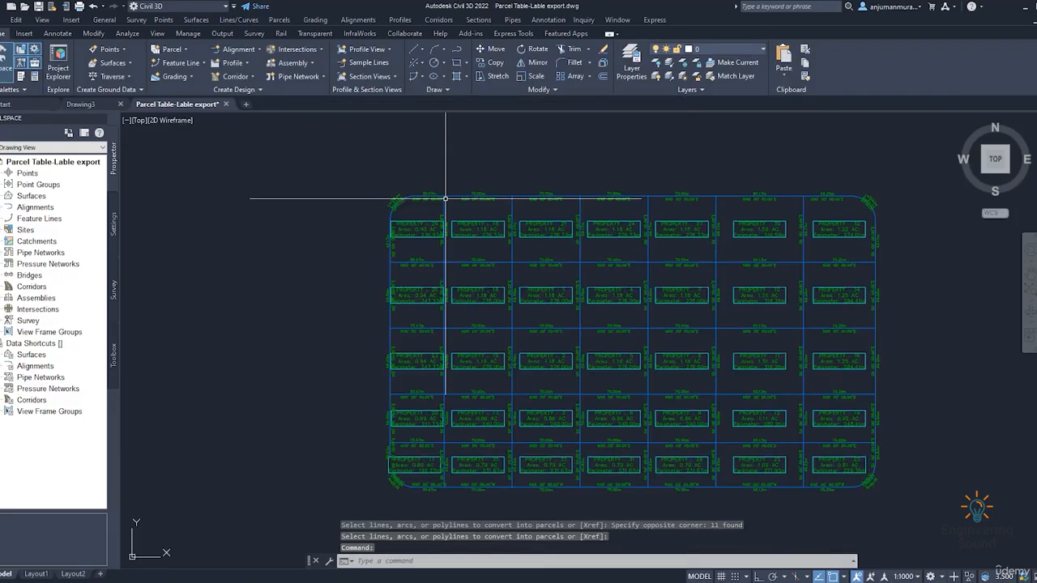
scroll(403, 232, "up", 1)
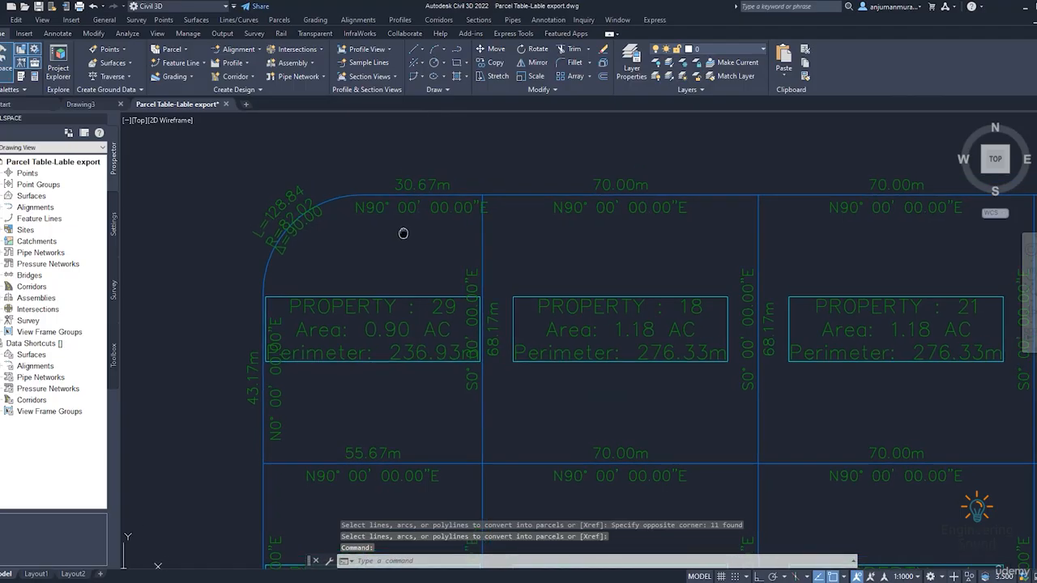
scroll(162, 219, "up", 3)
scroll(299, 249, "down", 2)
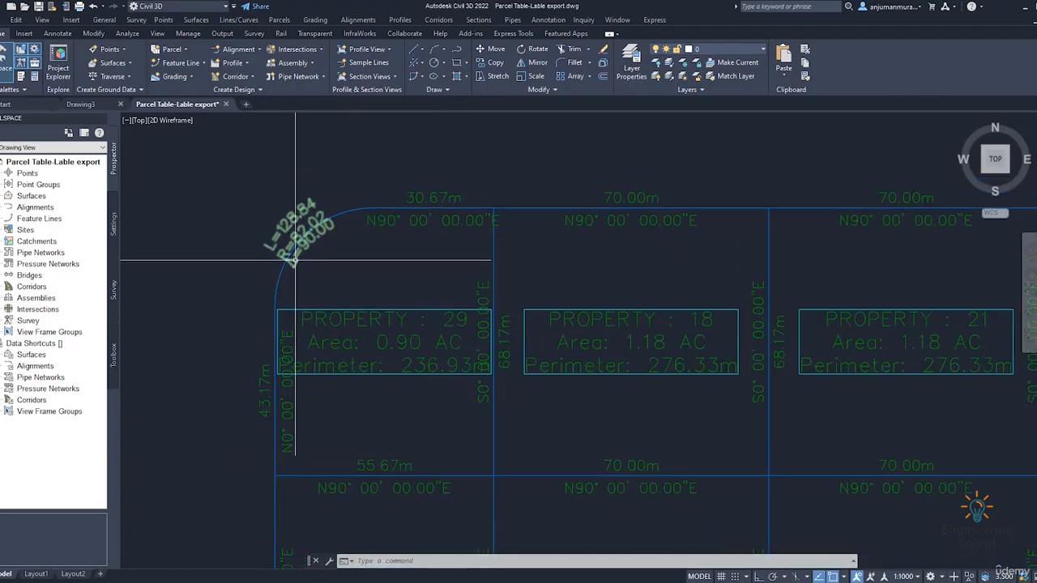
scroll(301, 223, "up", 4)
scroll(600, 243, "down", 10)
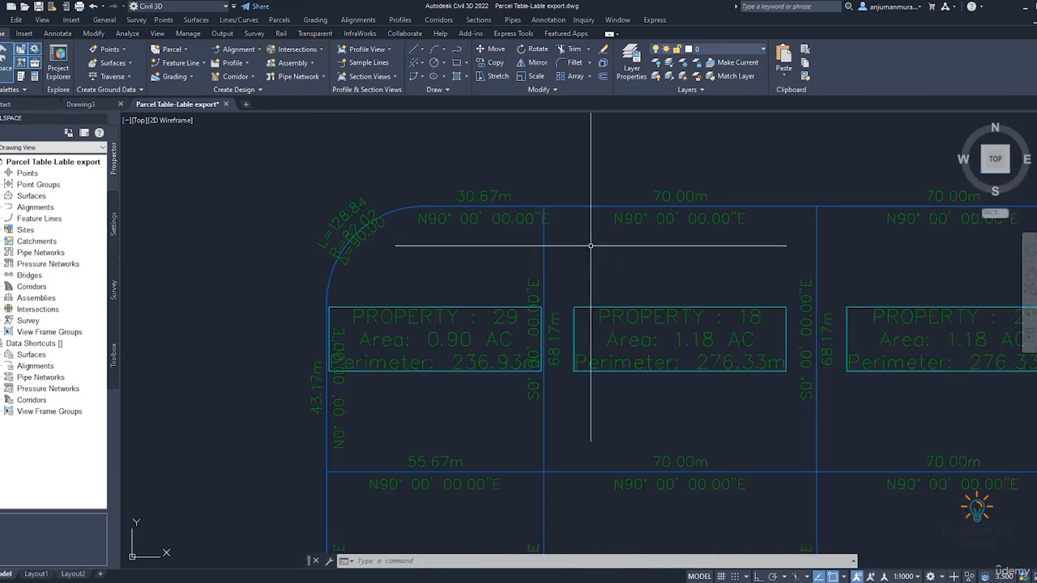
scroll(662, 272, "up", 4)
scroll(821, 234, "up", 4)
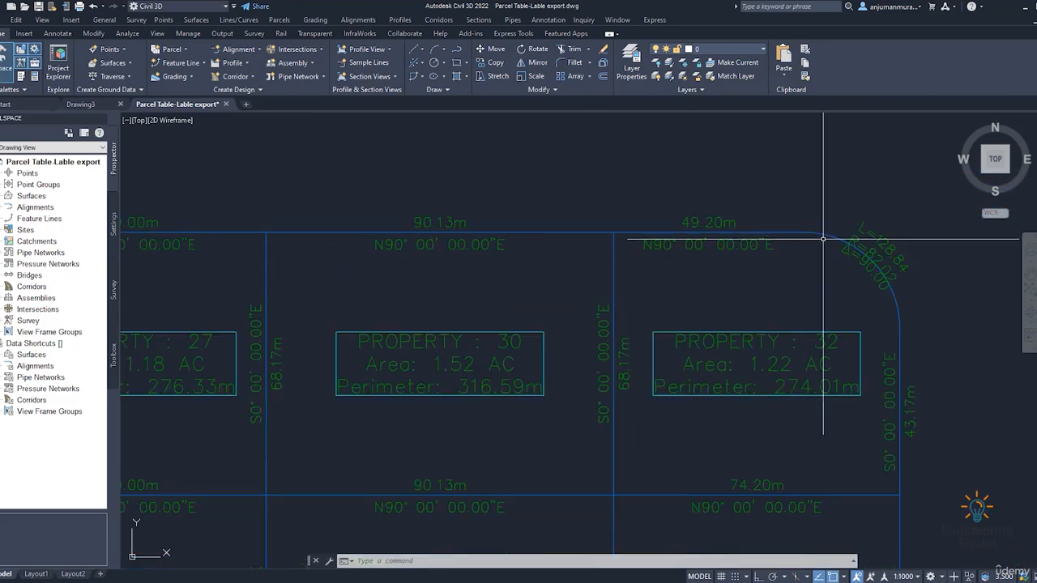
Step: Examine the area, perimeter and segment labels of the parcels in the rounded grid's lower rows and corners
scroll(706, 240, "down", 6)
scroll(720, 238, "up", 8)
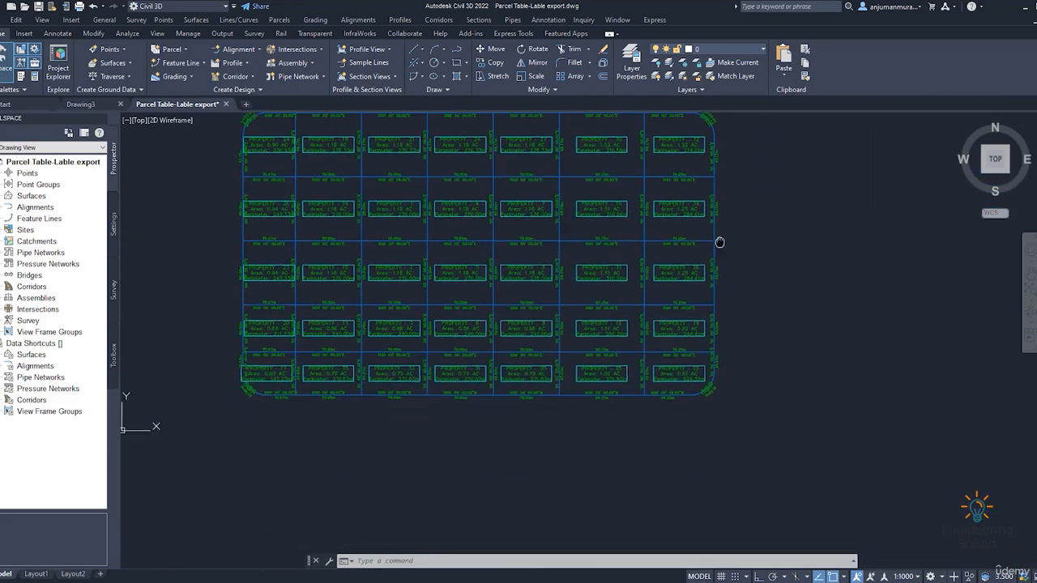
scroll(745, 409, "down", 4)
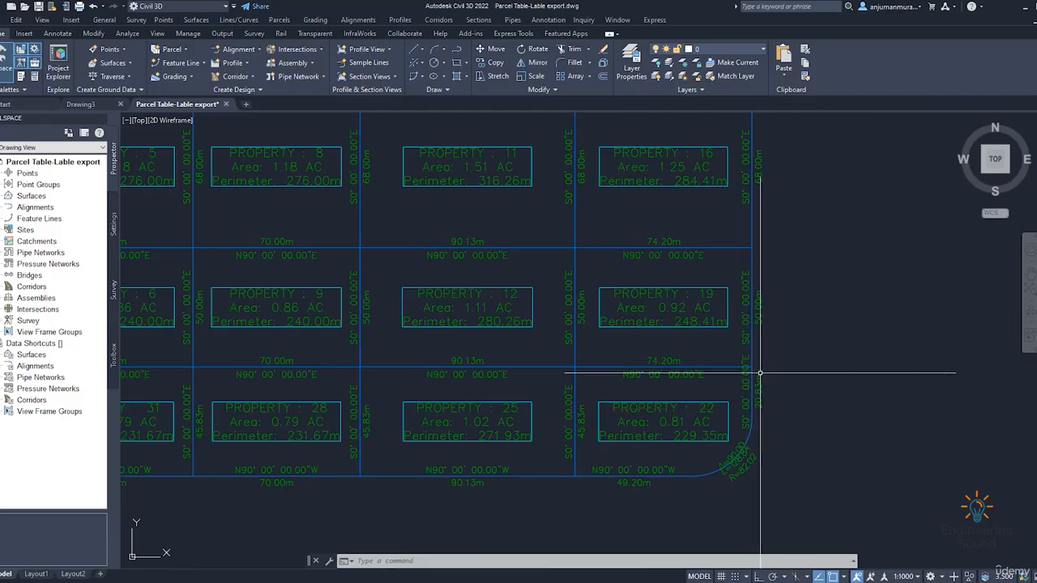
scroll(759, 381, "up", 4)
scroll(759, 395, "down", 2)
scroll(765, 379, "down", 2)
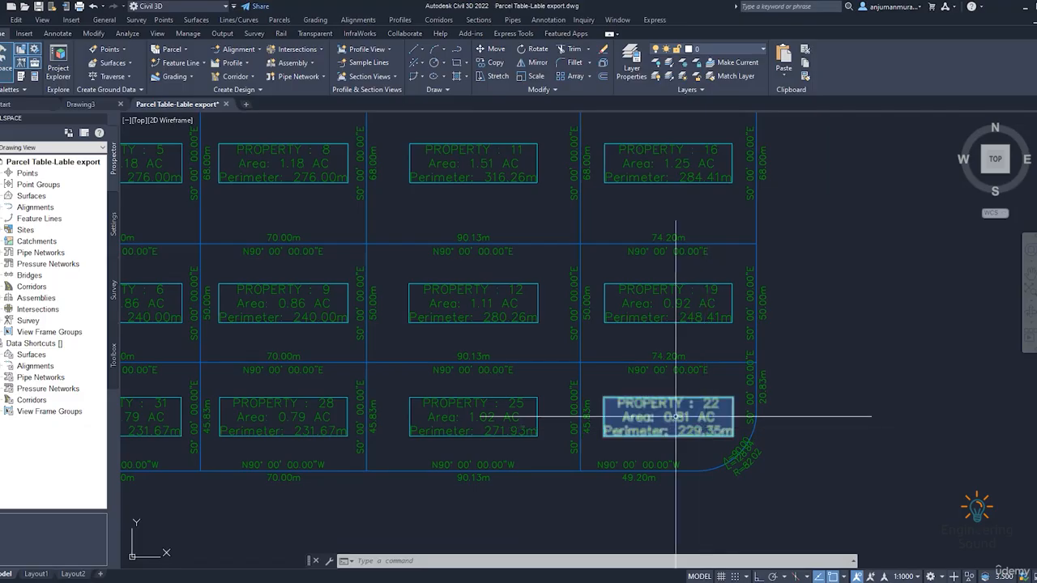
scroll(863, 370, "down", 2)
scroll(786, 411, "down", 1)
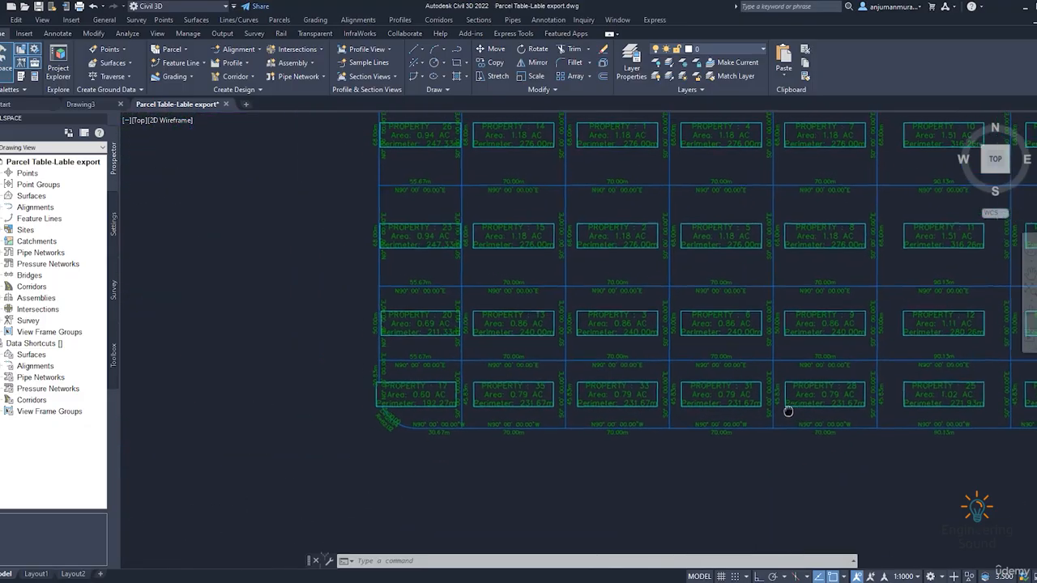
scroll(502, 348, "up", 4)
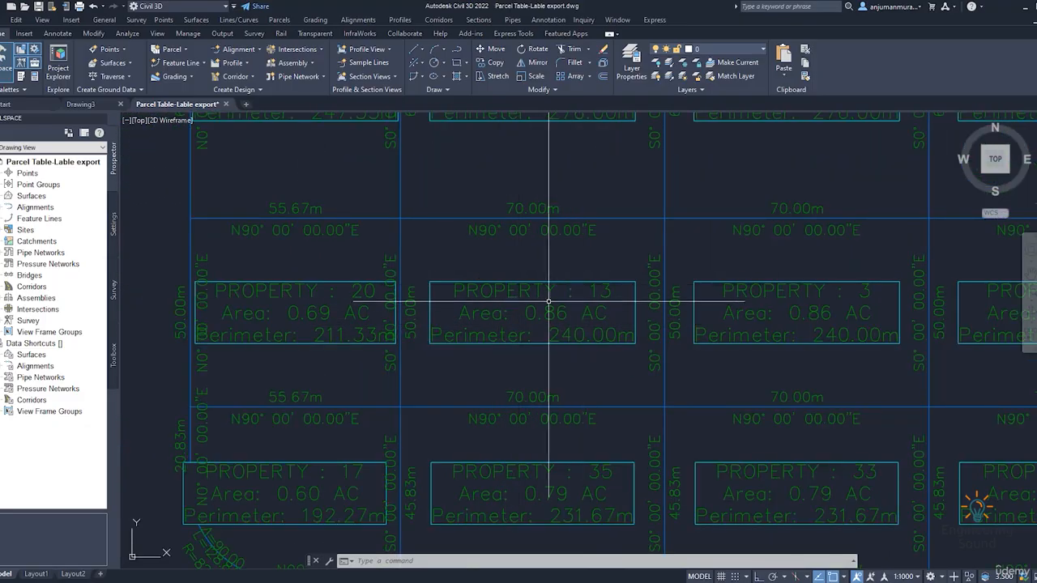
scroll(546, 301, "down", 3)
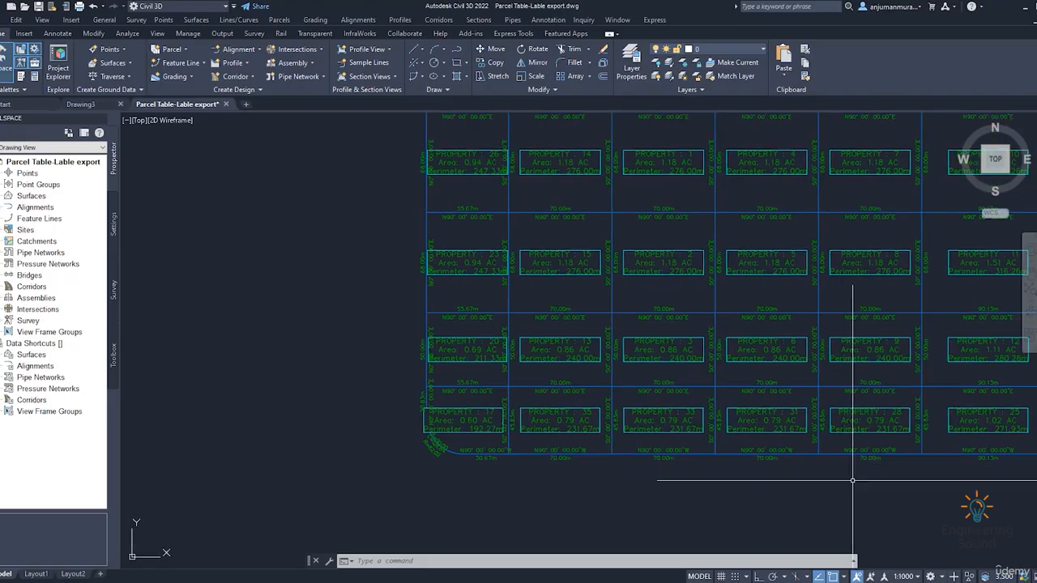
Step: Set the annotation scale to 1:500 and check the size of the rounded grid's parcel labels
left_click(904, 577)
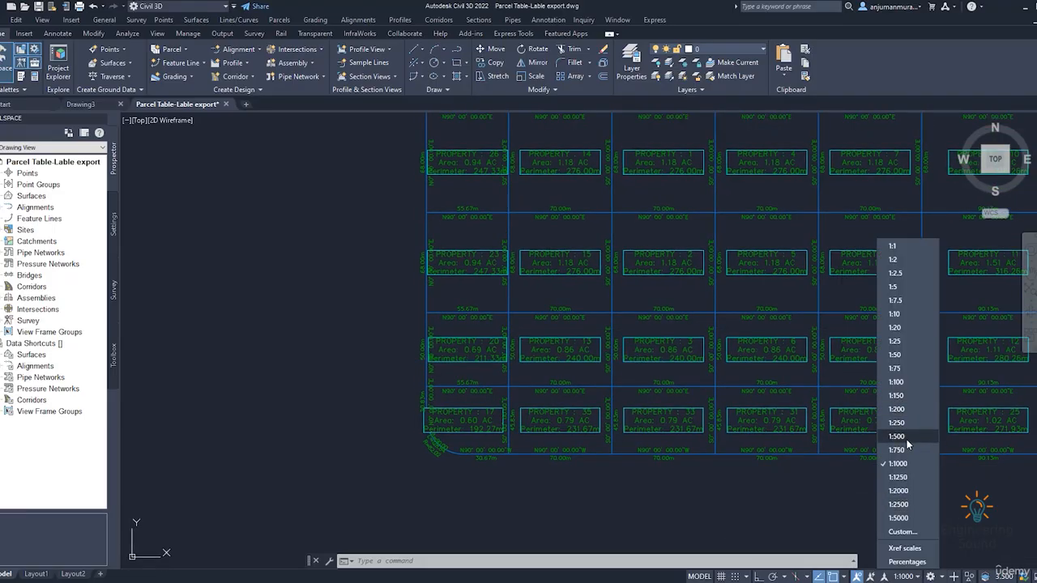
left_click(905, 437)
scroll(634, 322, "up", 5)
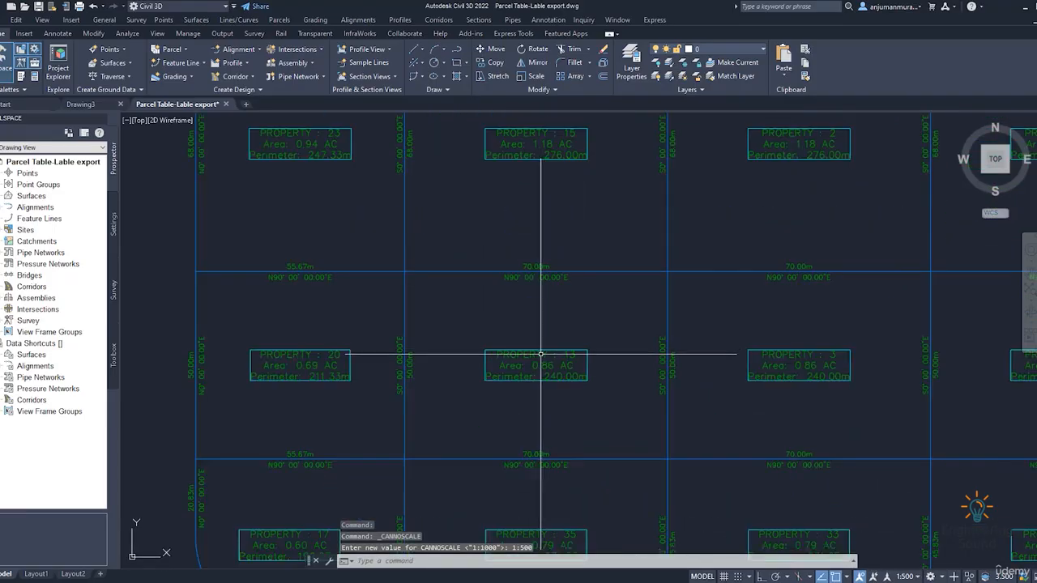
scroll(567, 405, "down", 3)
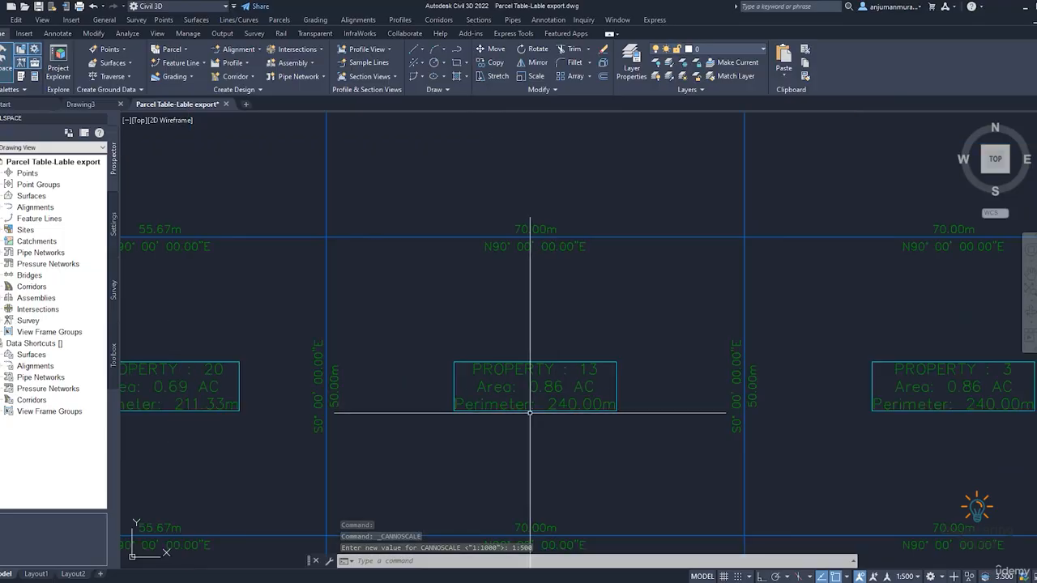
scroll(590, 415, "down", 5)
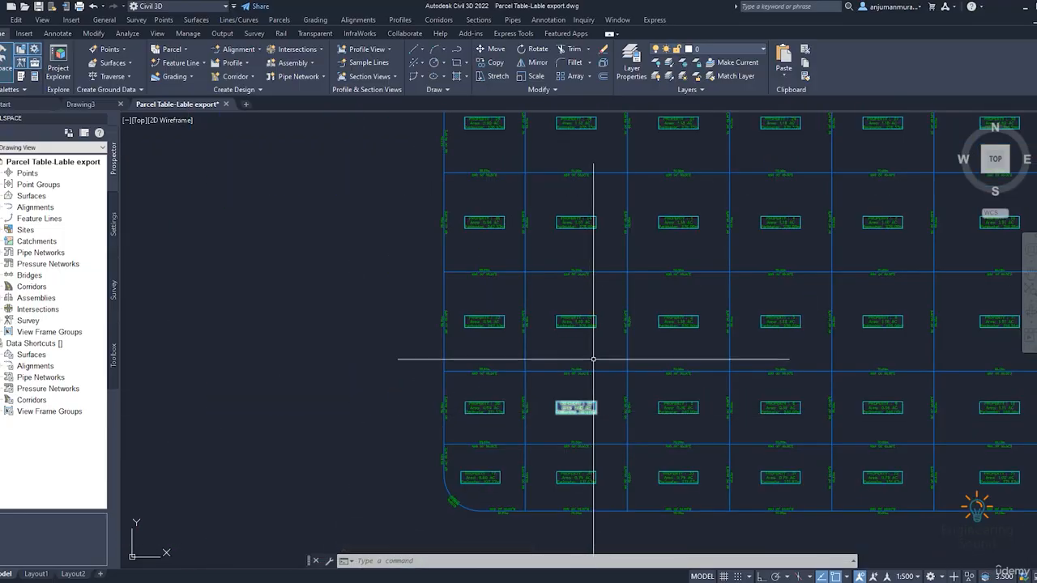
scroll(575, 282, "up", 7)
scroll(573, 315, "down", 3)
scroll(573, 315, "down", 6)
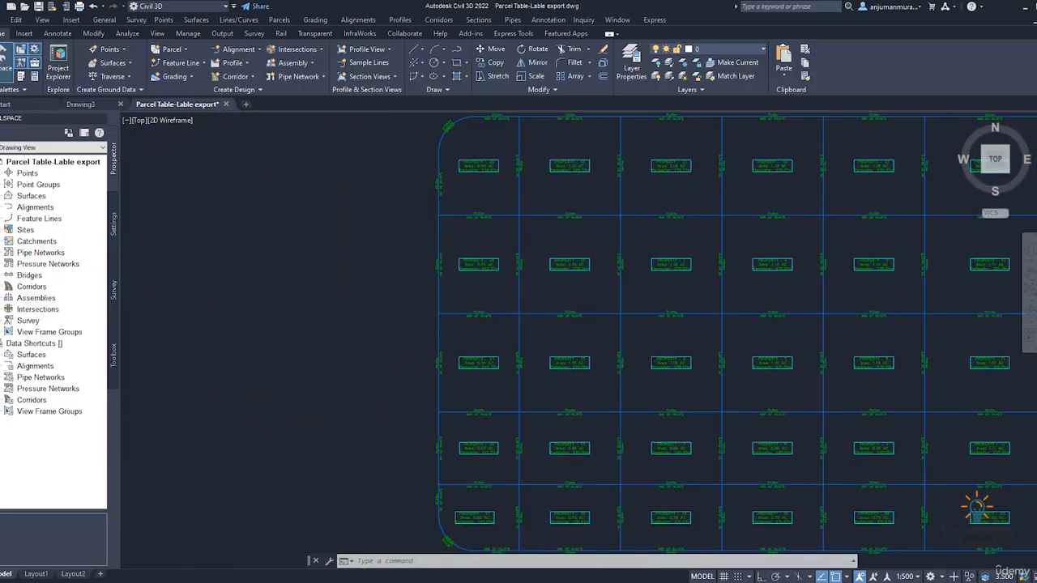
Step: Examine the property and area labels of the parcels in the square-cornered grid
scroll(530, 355, "down", 2)
middle_click_drag(546, 352, 798, 311)
scroll(345, 232, "up", 2)
middle_click_drag(345, 232, 585, 243)
scroll(565, 258, "up", 2)
scroll(638, 289, "down", 2)
scroll(567, 263, "up", 3)
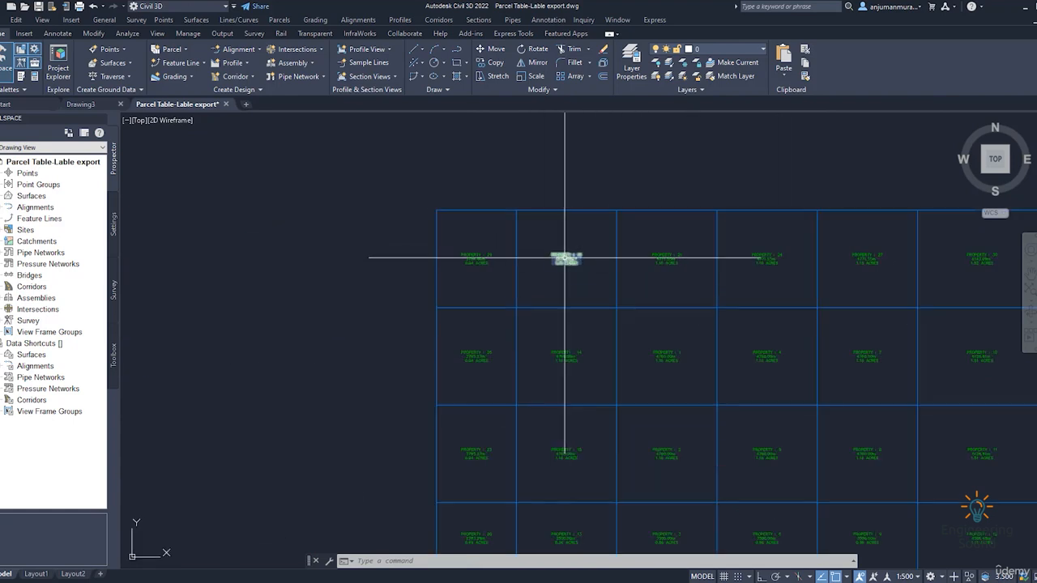
scroll(574, 260, "down", 2)
middle_click_drag(707, 296, 553, 244)
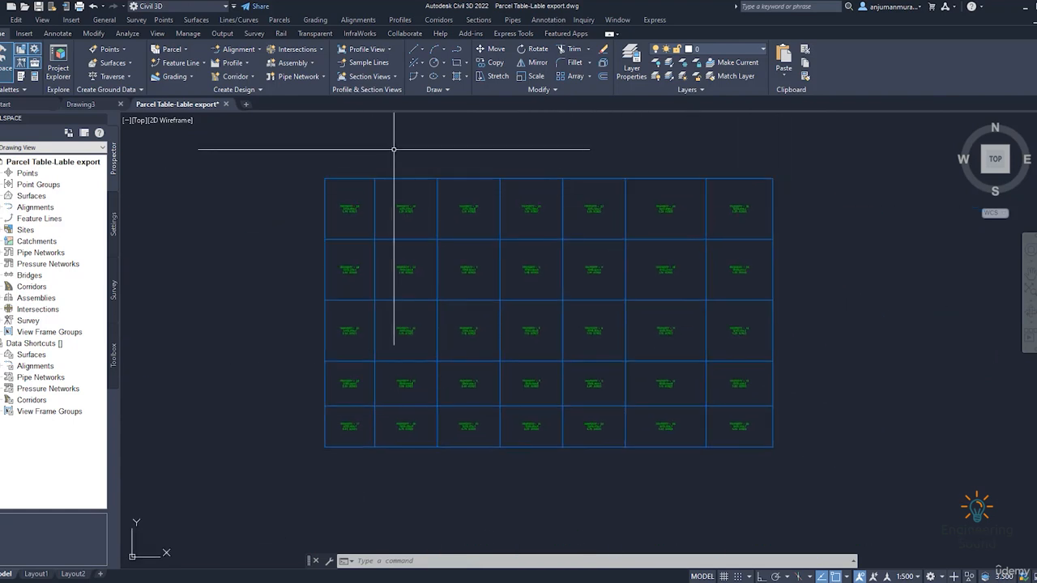
middle_click_drag(348, 137, 411, 141)
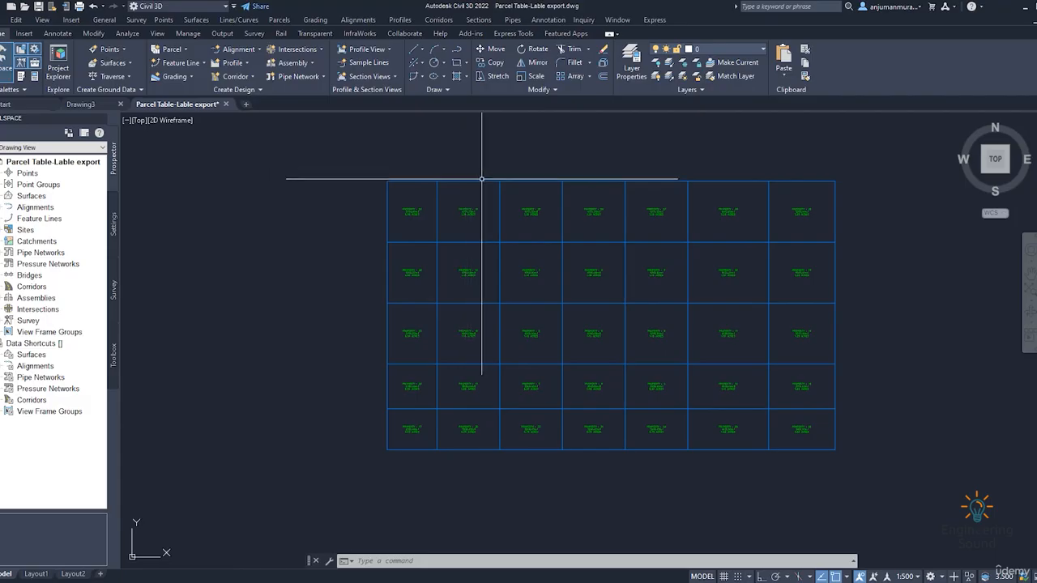
left_click(481, 179)
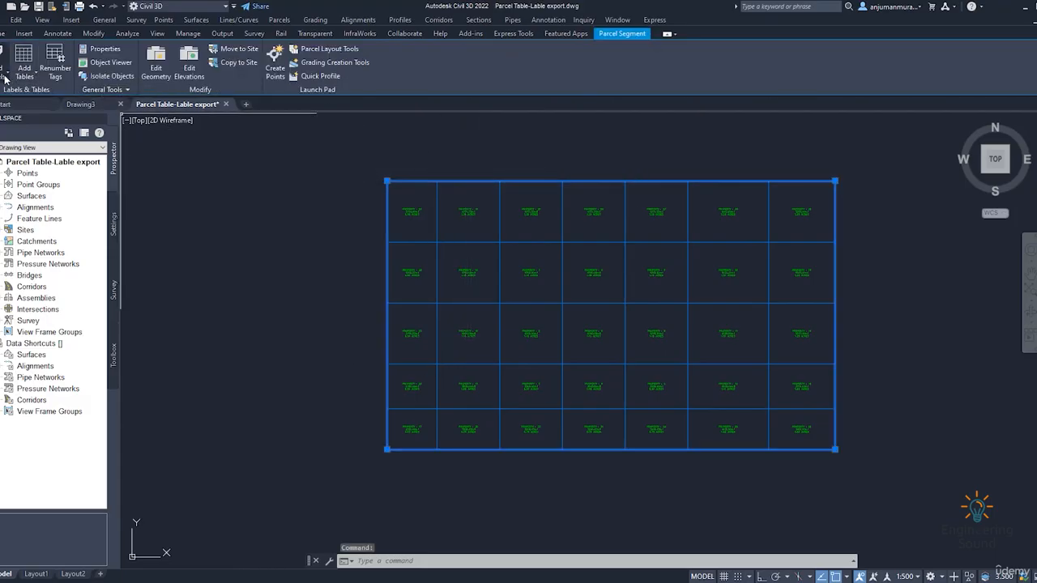
left_click(7, 78)
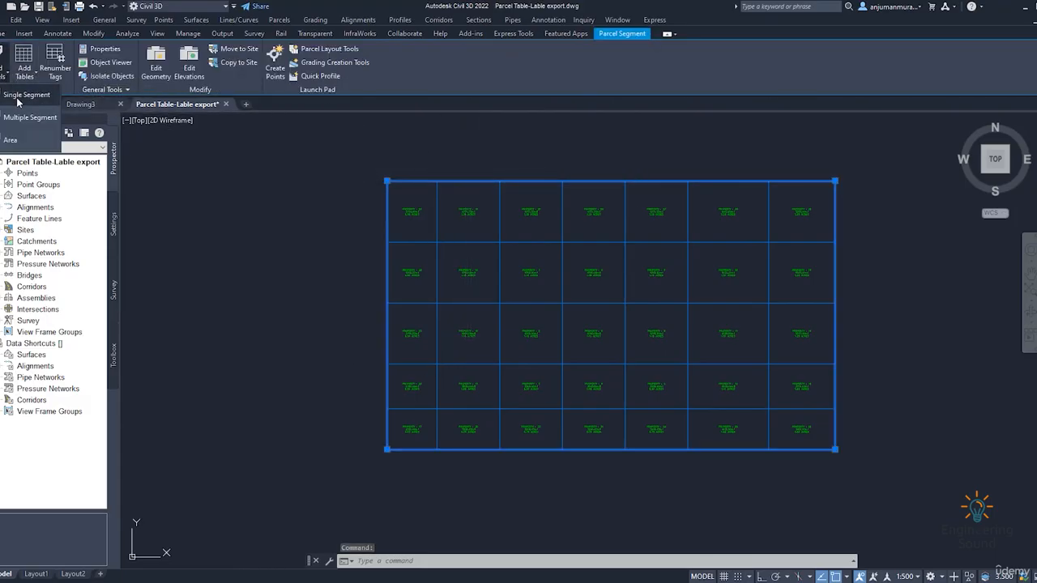
key("Escape")
key("Escape")
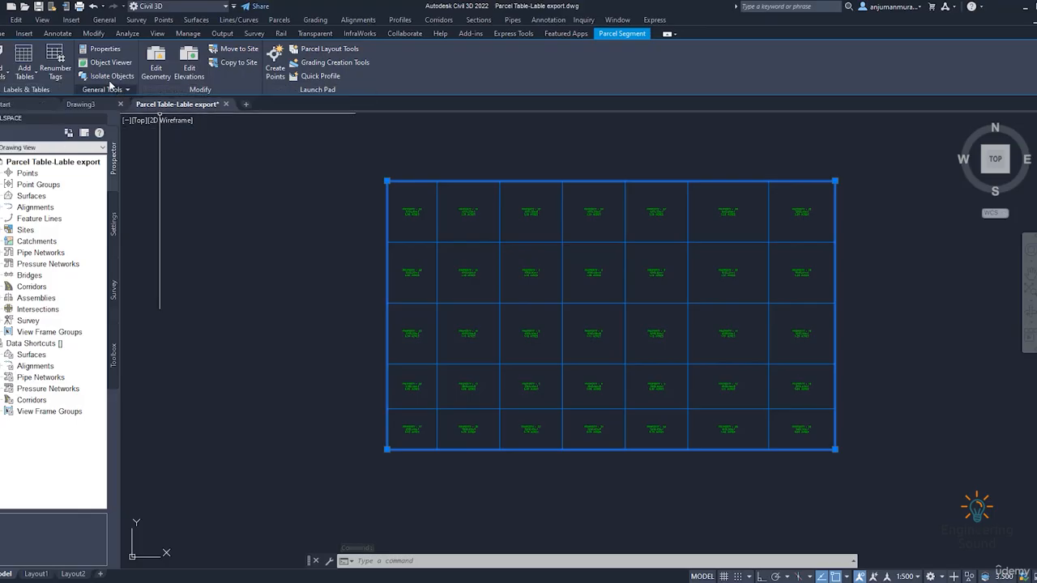
left_click(64, 35)
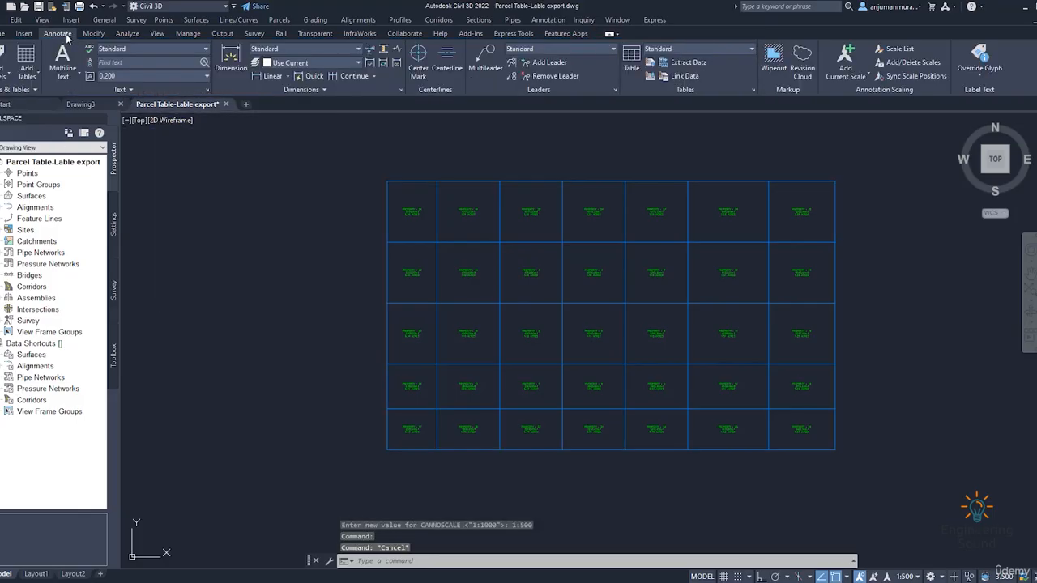
left_click(12, 79)
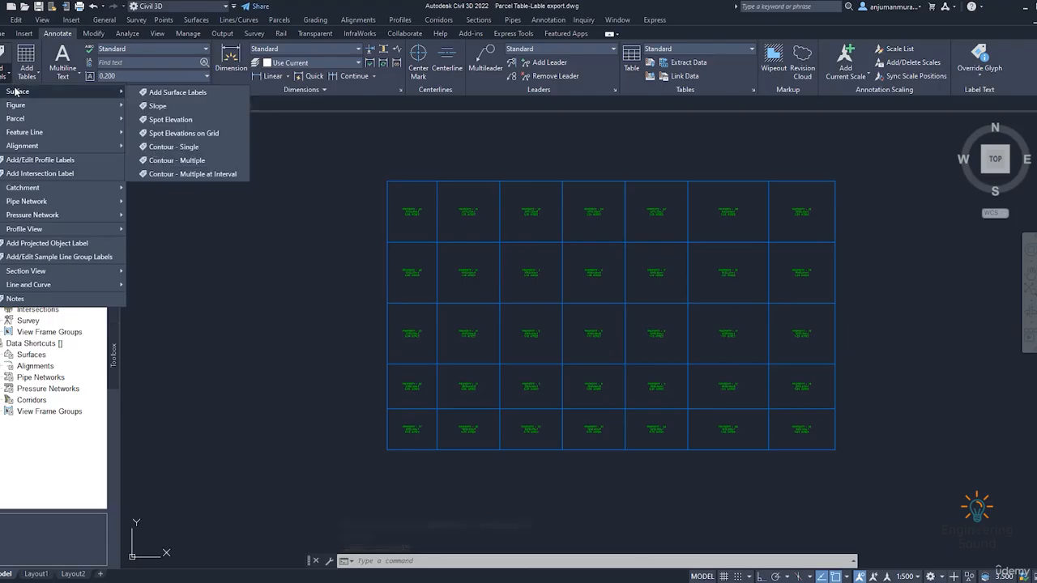
mouse_move(24, 119)
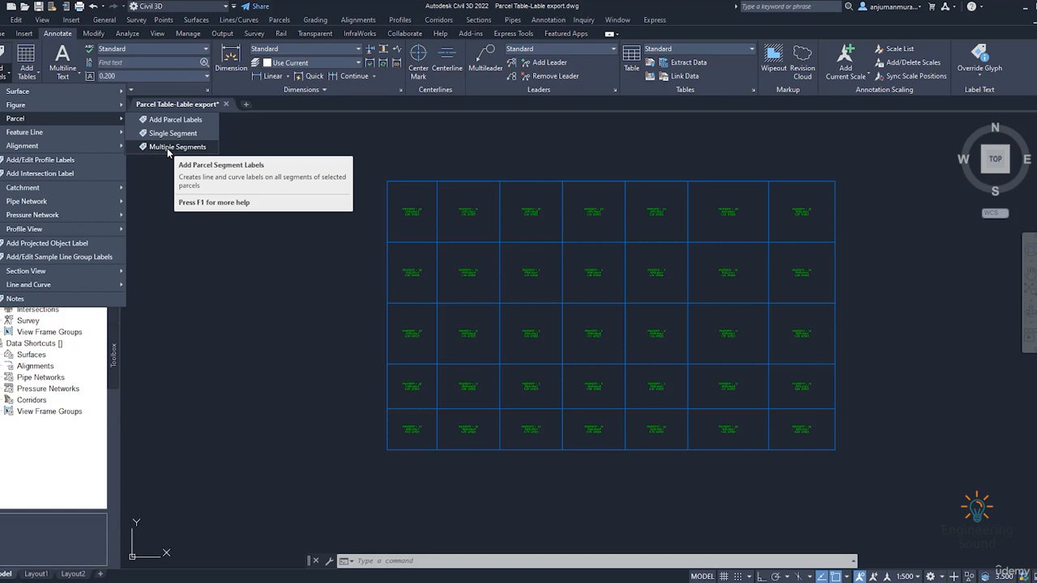
left_click(39, 76)
left_click(39, 75)
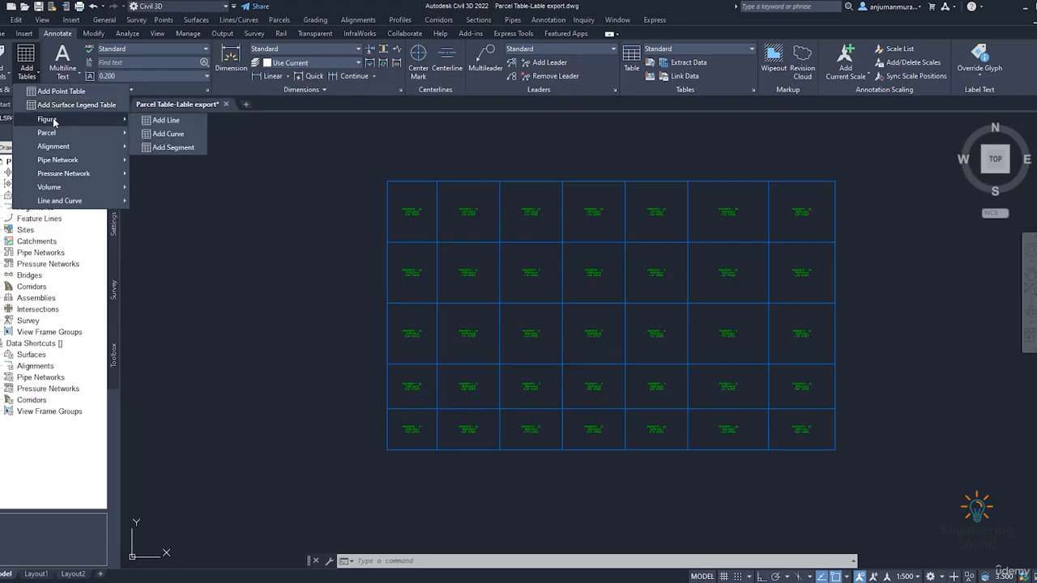
mouse_move(75, 136)
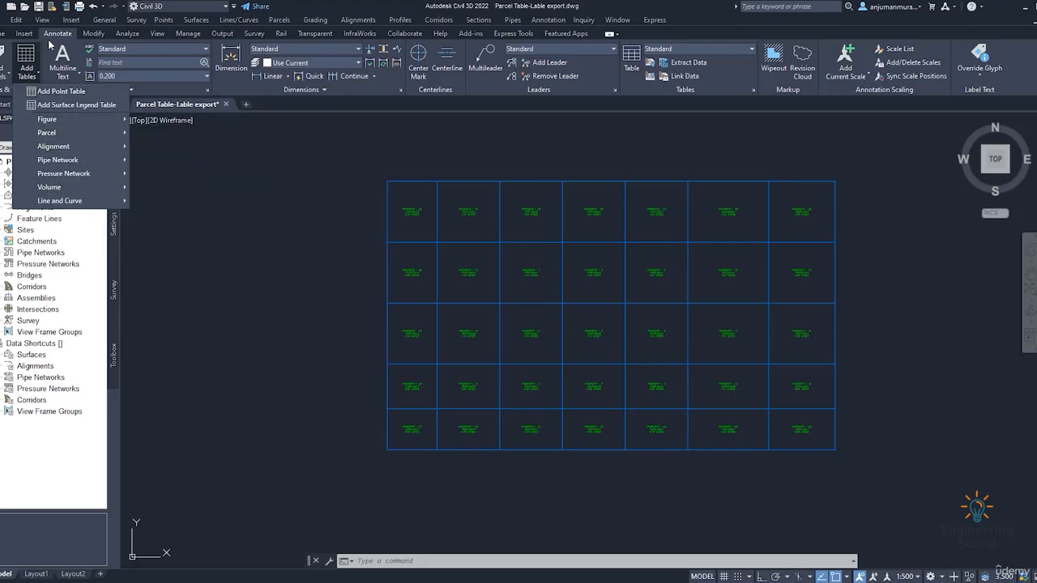
Step: Start a parcel area table in the Area Perimeter Length and Bearing style, applying all four listed label styles, including Parcel Name and Parcel Number
left_click(549, 181)
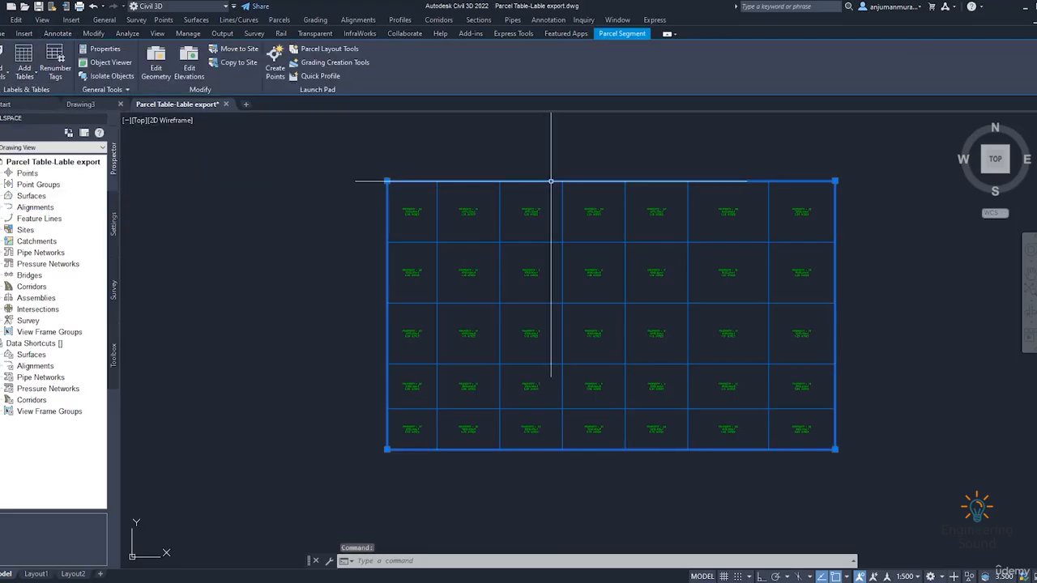
left_click(32, 76)
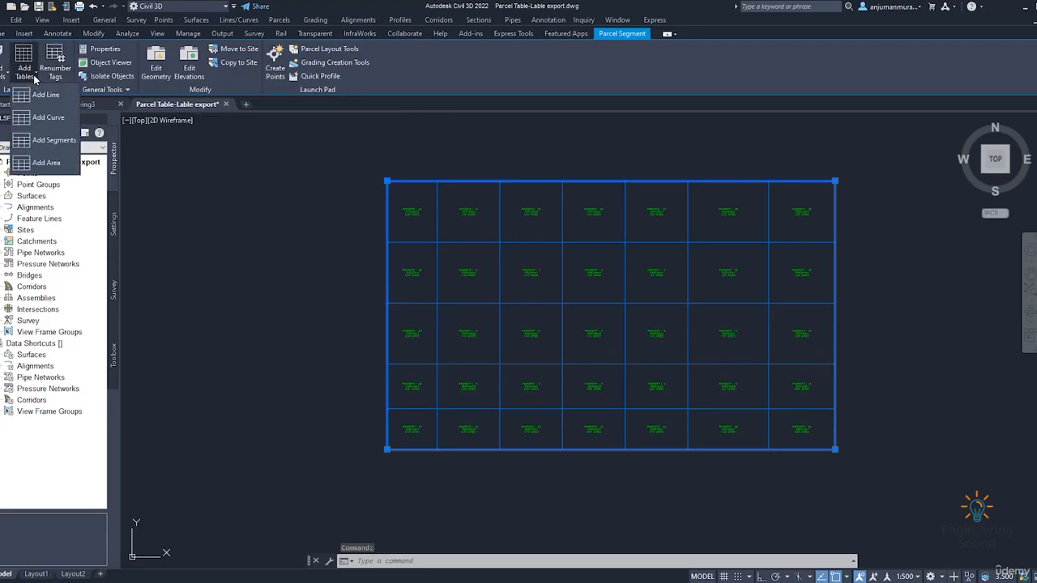
left_click(49, 163)
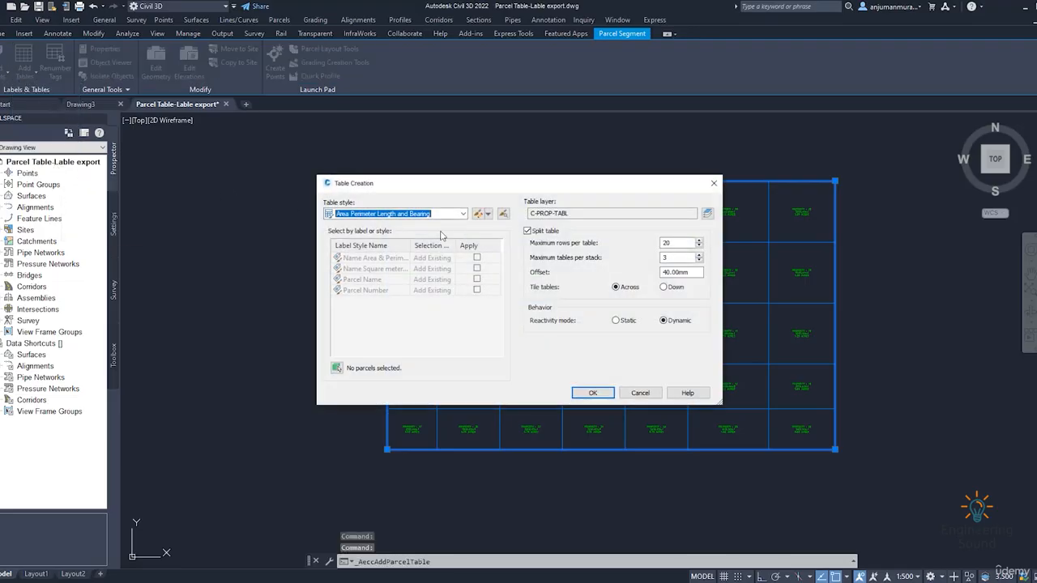
left_click(477, 258)
left_click(477, 268)
left_click(477, 280)
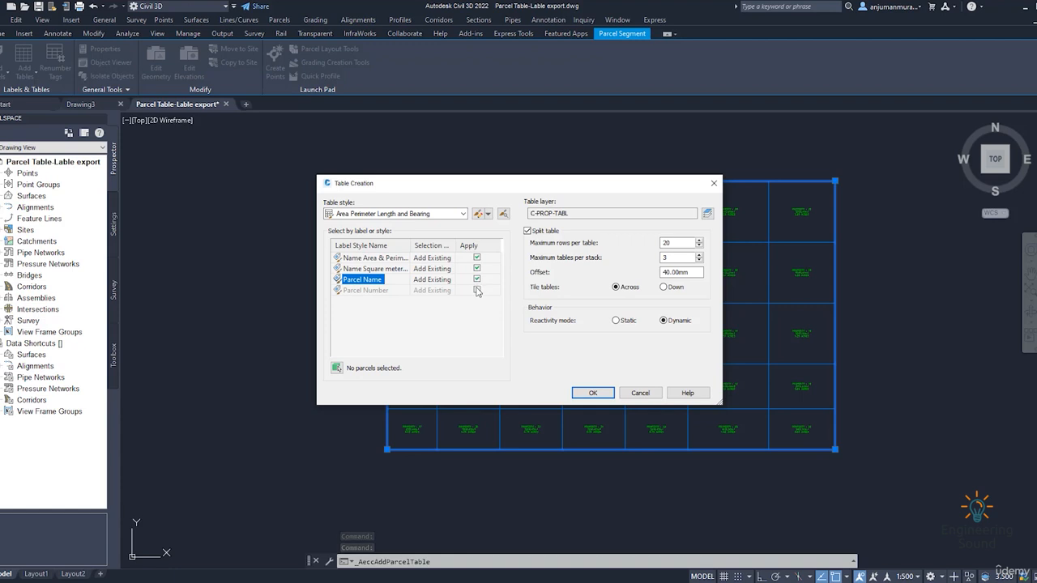
left_click(477, 289)
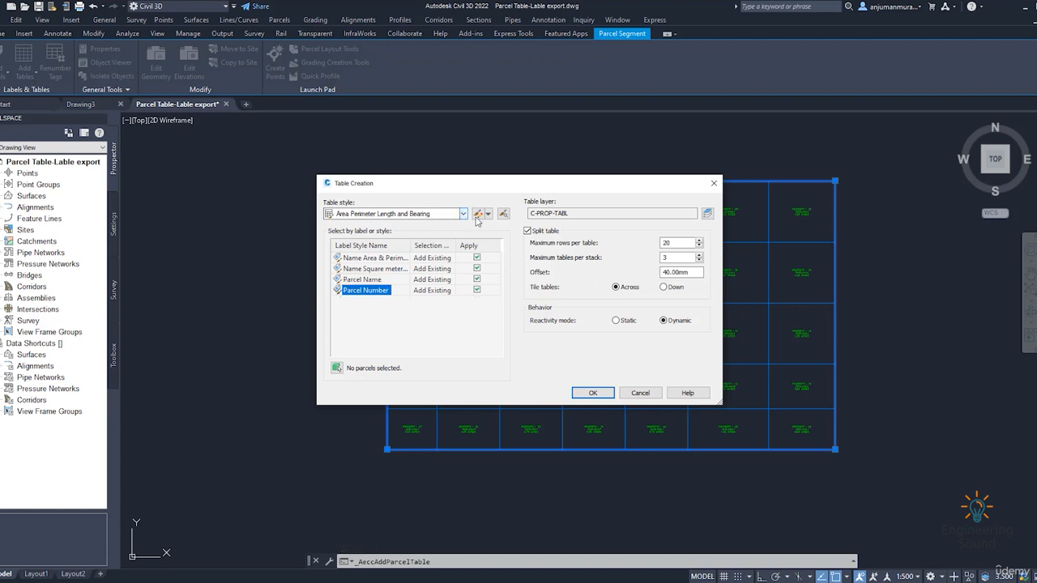
left_click(454, 214)
left_click(397, 224)
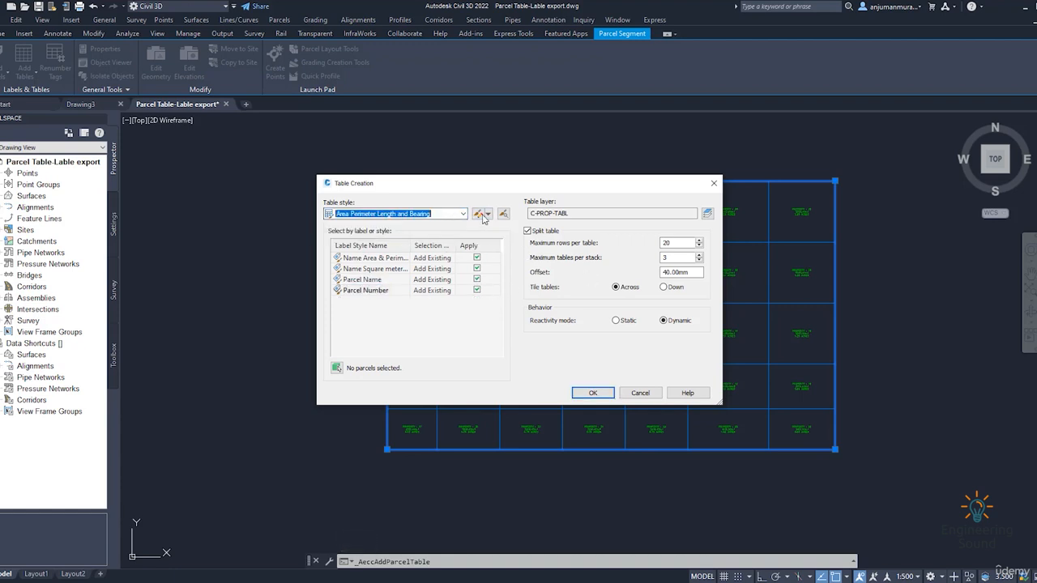
Step: Review the display settings of the Area Perimeter Length and Bearing table style without changing them
left_click(483, 216)
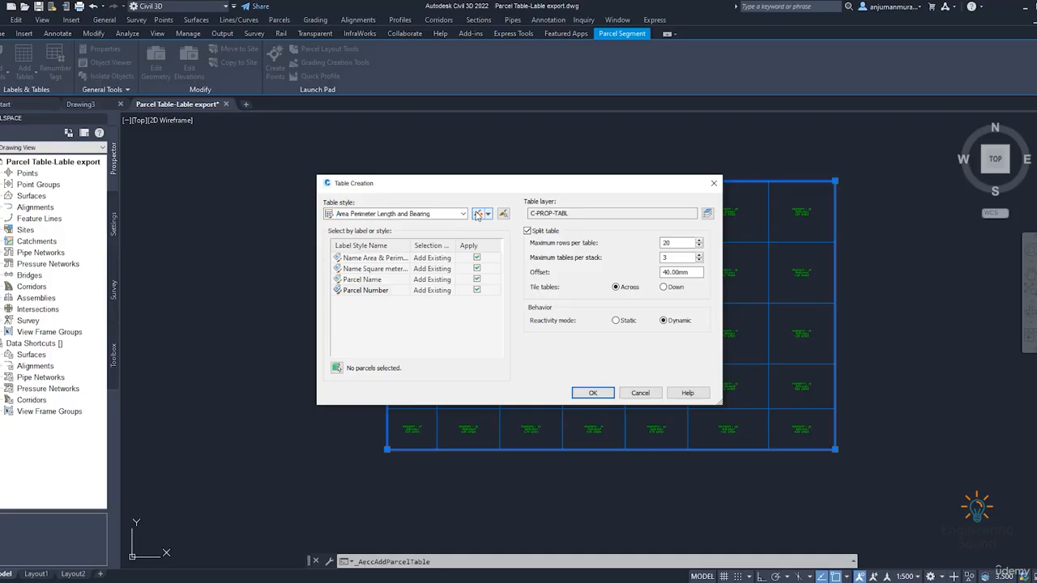
left_click(352, 182)
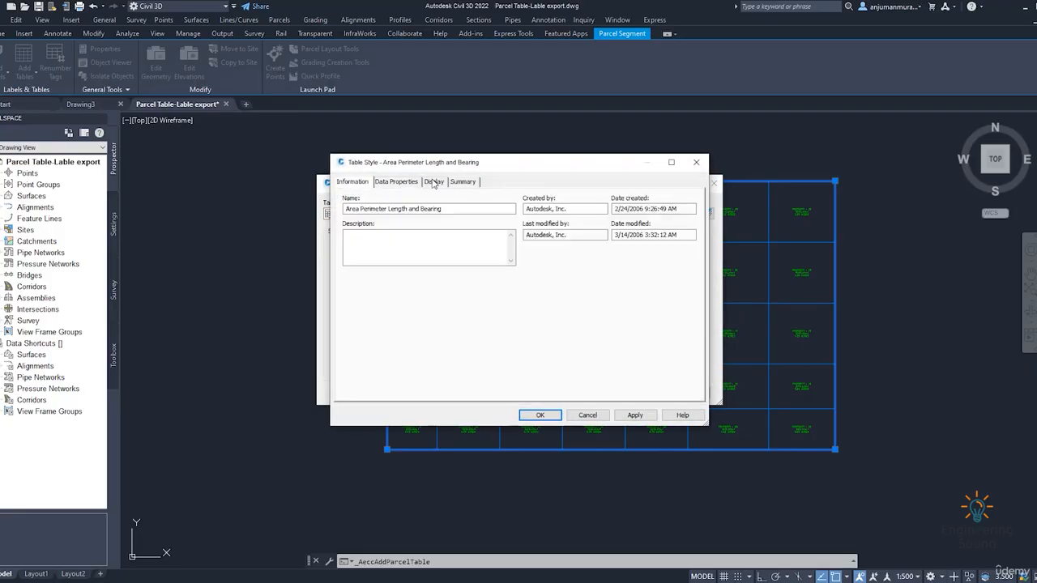
left_click(434, 181)
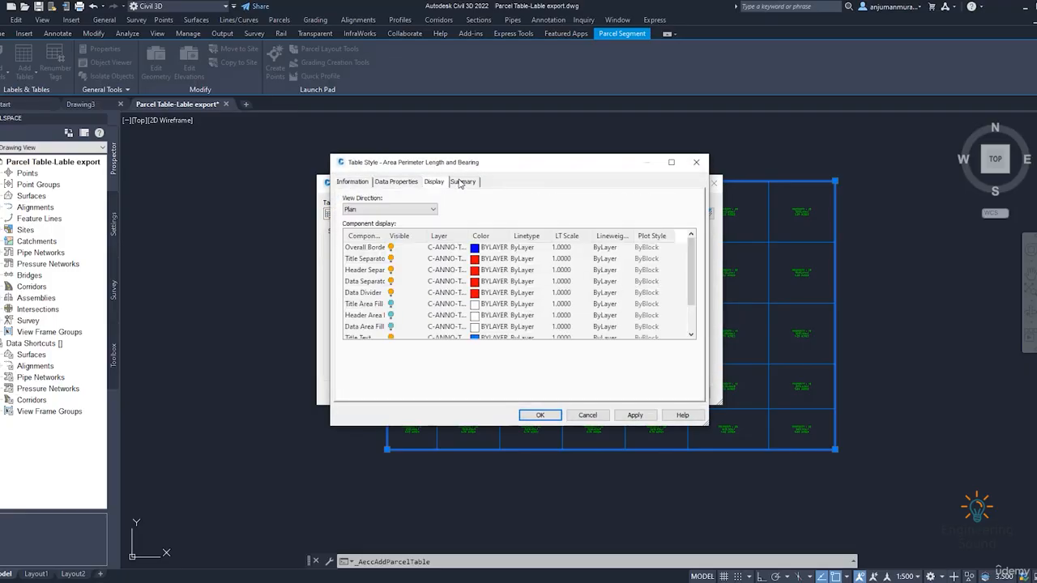
left_click(696, 162)
left_click(476, 215)
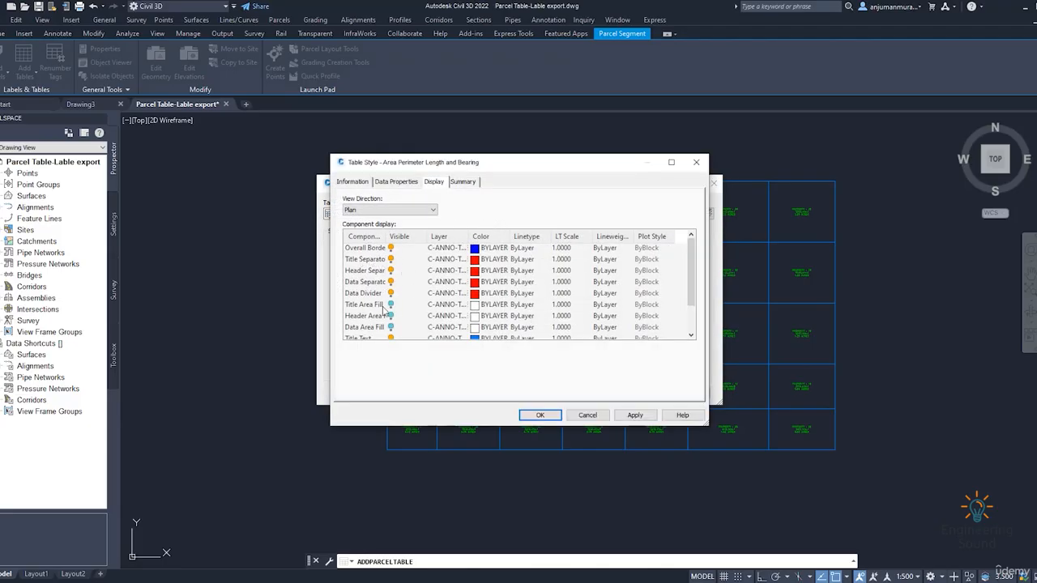
left_click(696, 162)
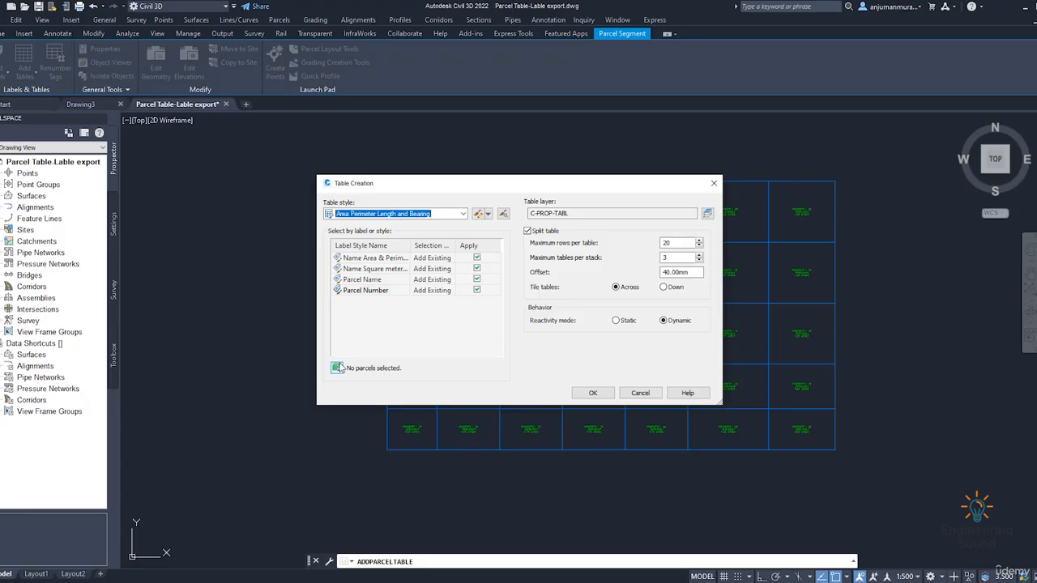
Step: Create the parcel area table, placing its upper-left corner about 73 m beyond the square-cornered grid's upper-right corner, level with the top edge
left_click(592, 394)
scroll(680, 389, "down", 4)
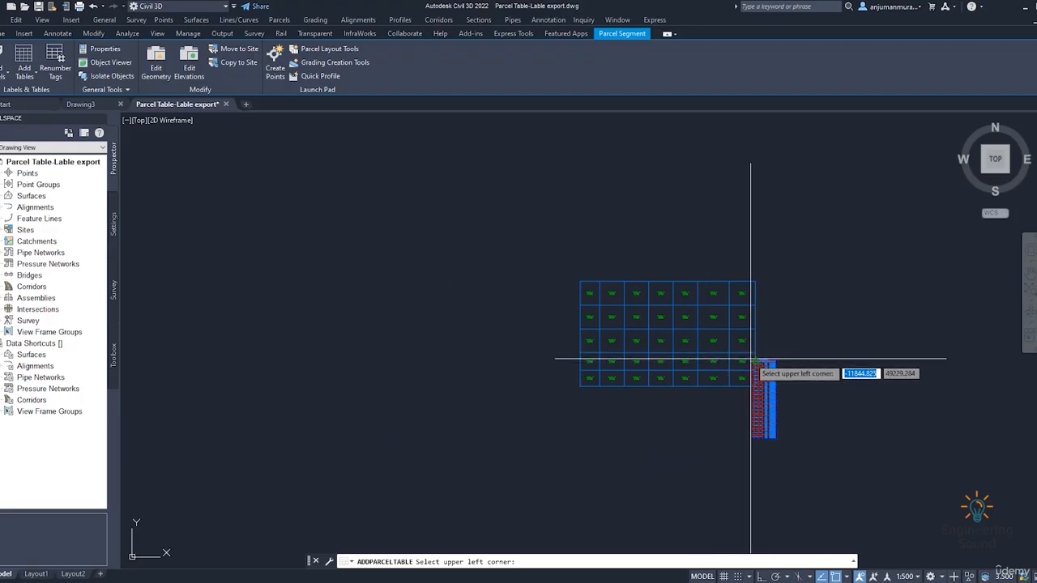
scroll(672, 340, "up", 4)
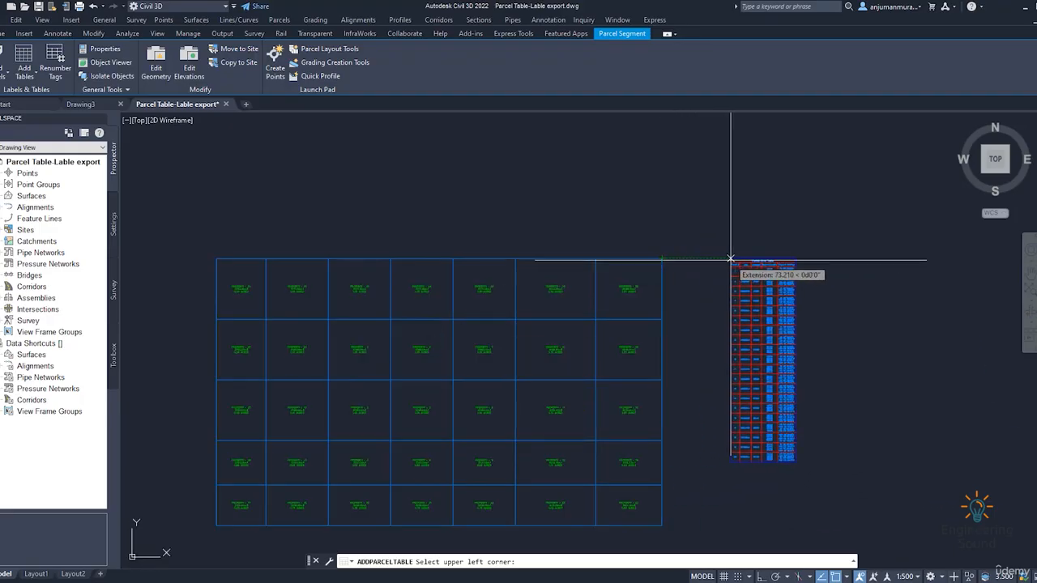
left_click(731, 259)
Step: Examine the area, perimeter, segment length and segment bearing columns of the Parcel Area Tables beside the square-cornered grid
scroll(777, 280, "down", 5)
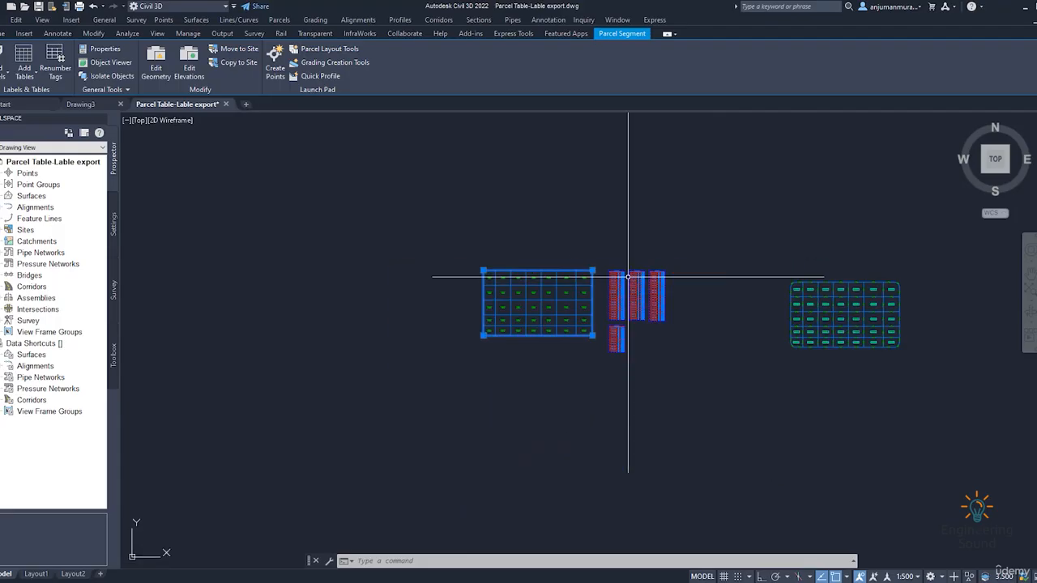
scroll(628, 276, "up", 8)
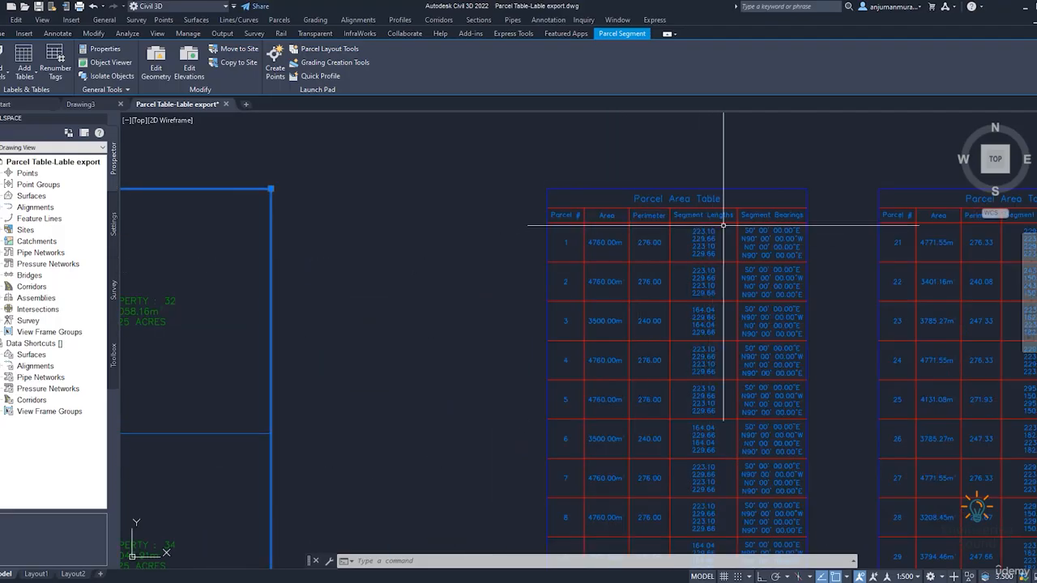
scroll(713, 226, "up", 2)
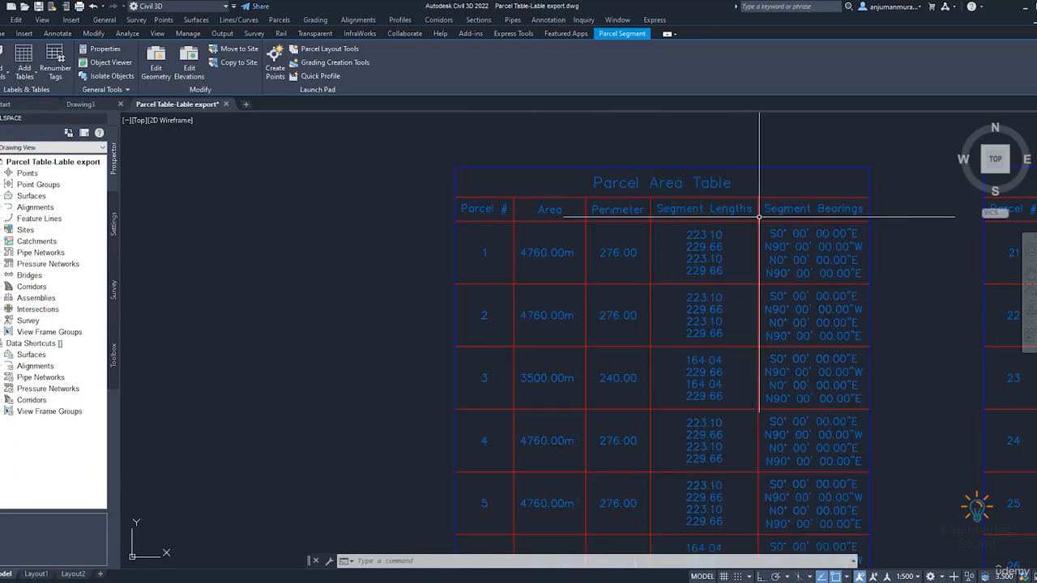
scroll(654, 218, "down", 2)
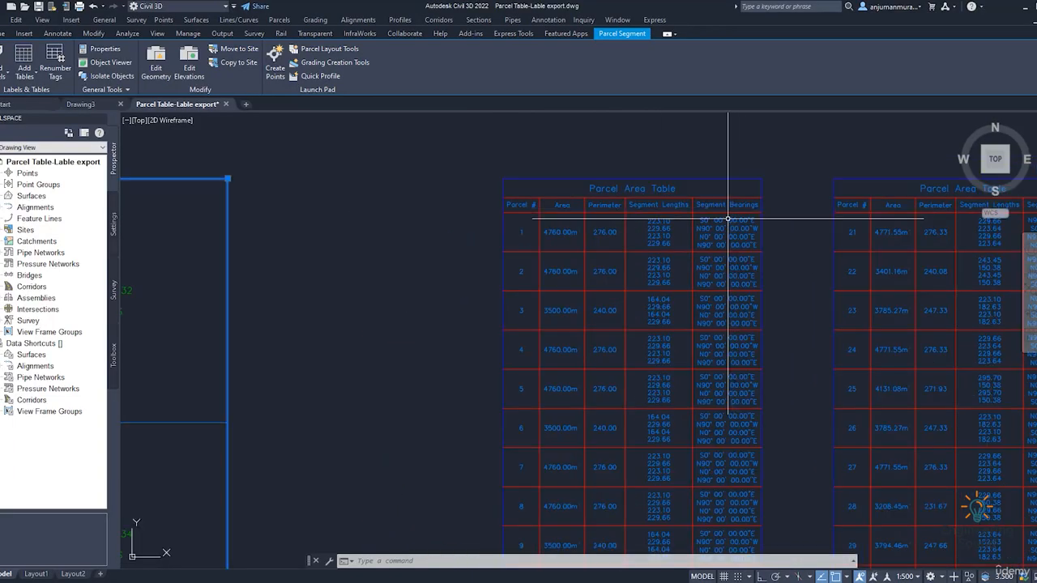
middle_click_drag(720, 220, 656, 230)
scroll(666, 210, "up", 2)
scroll(667, 210, "down", 2)
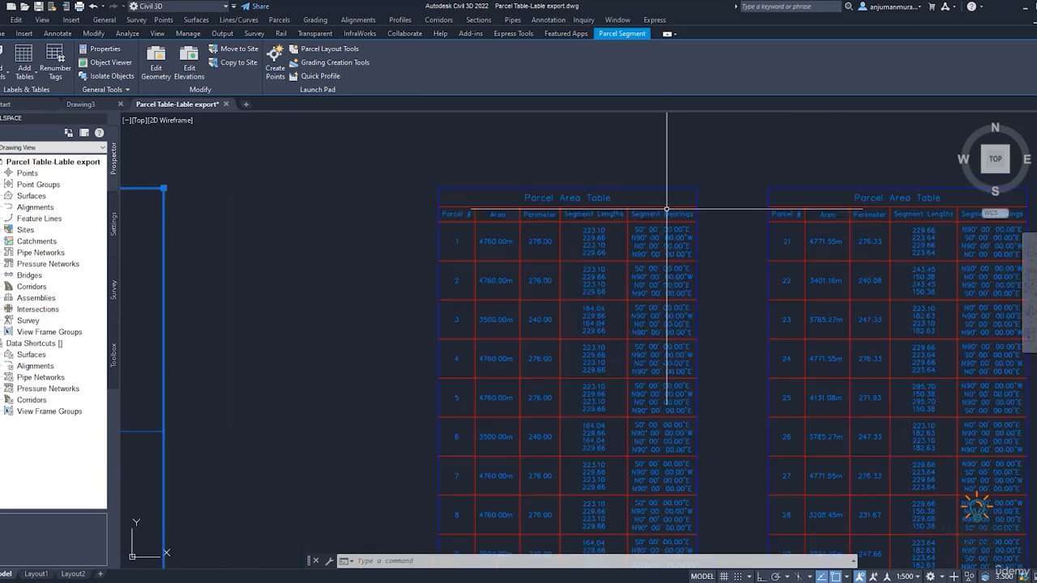
middle_click_drag(599, 384, 648, 381)
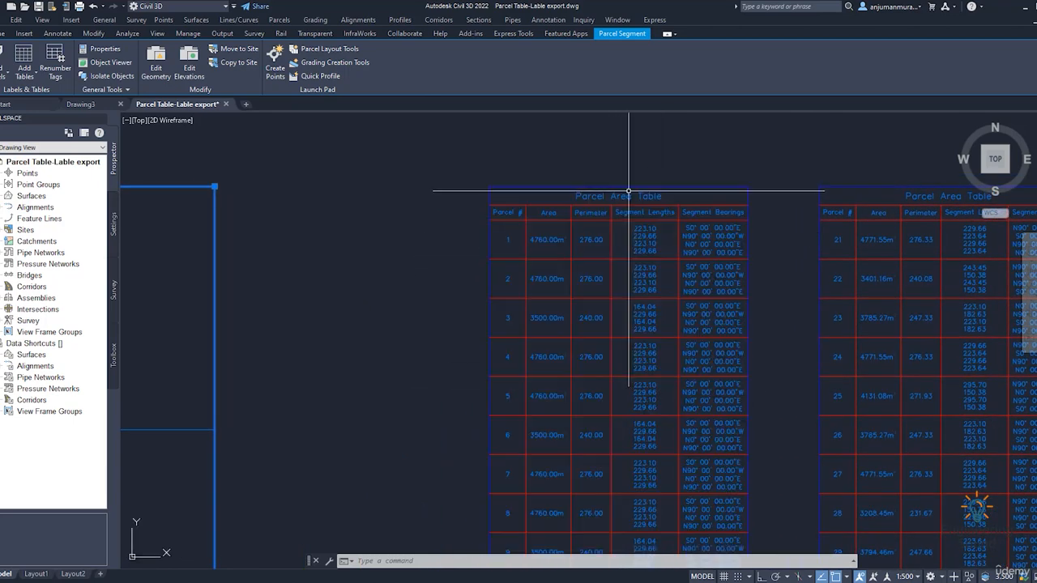
Step: Open the data properties of the Area Perimeter Length and Bearing style used by the parcel area tables beside the square-cornered grid
left_click(628, 188)
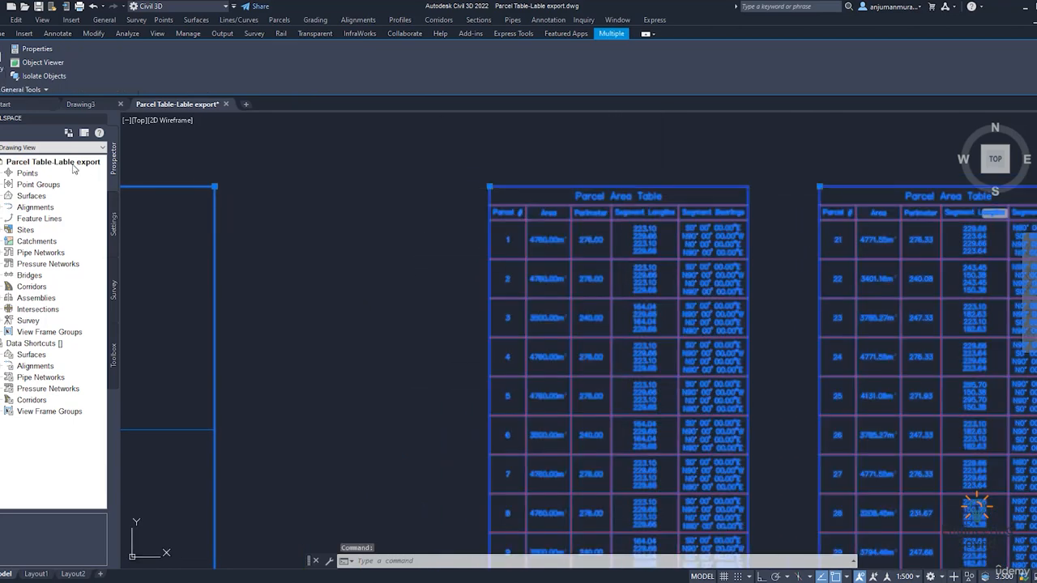
left_click(36, 49)
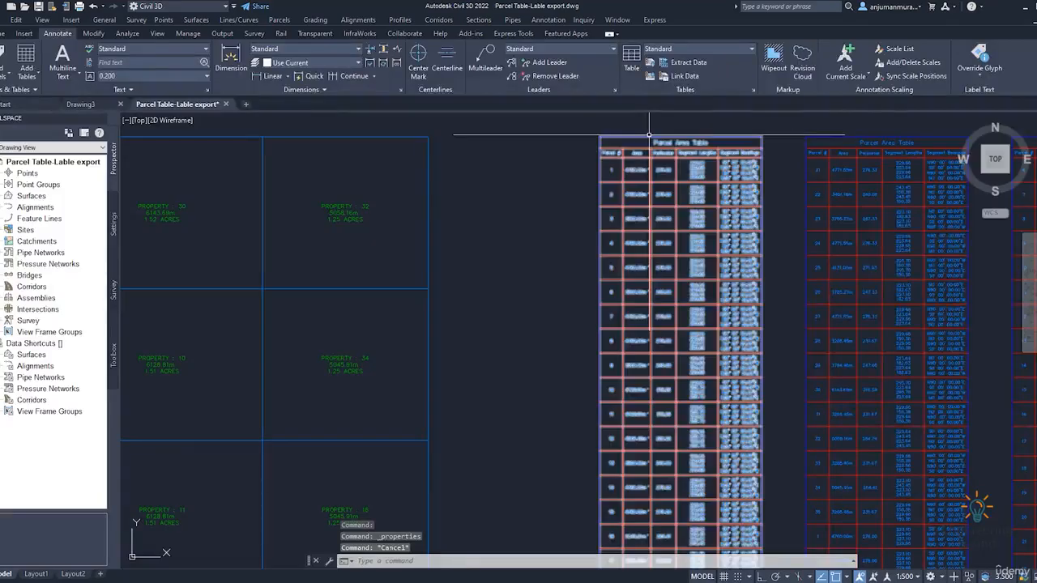
left_click(648, 134)
right_click(498, 154)
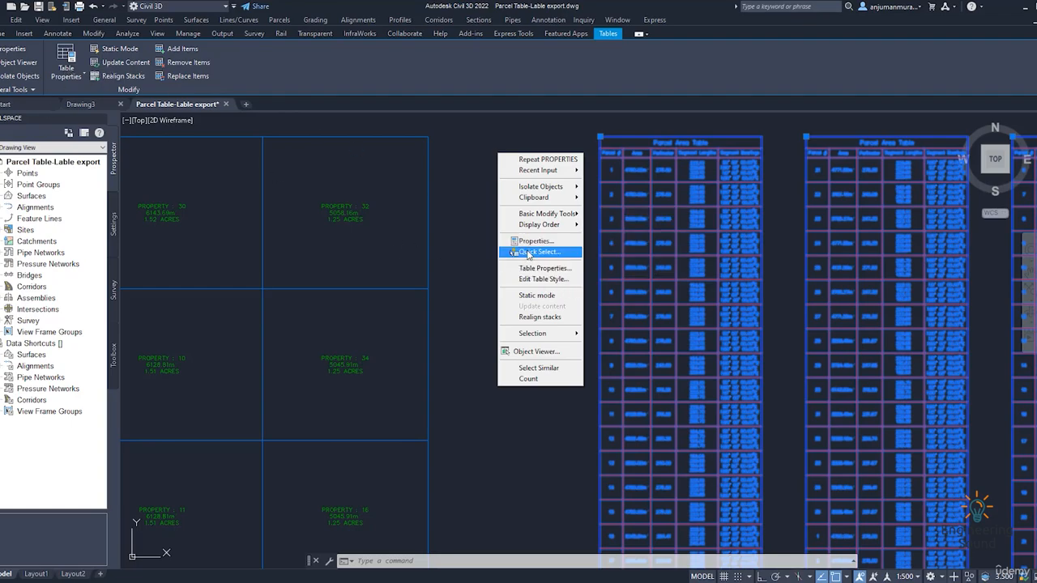
left_click(548, 269)
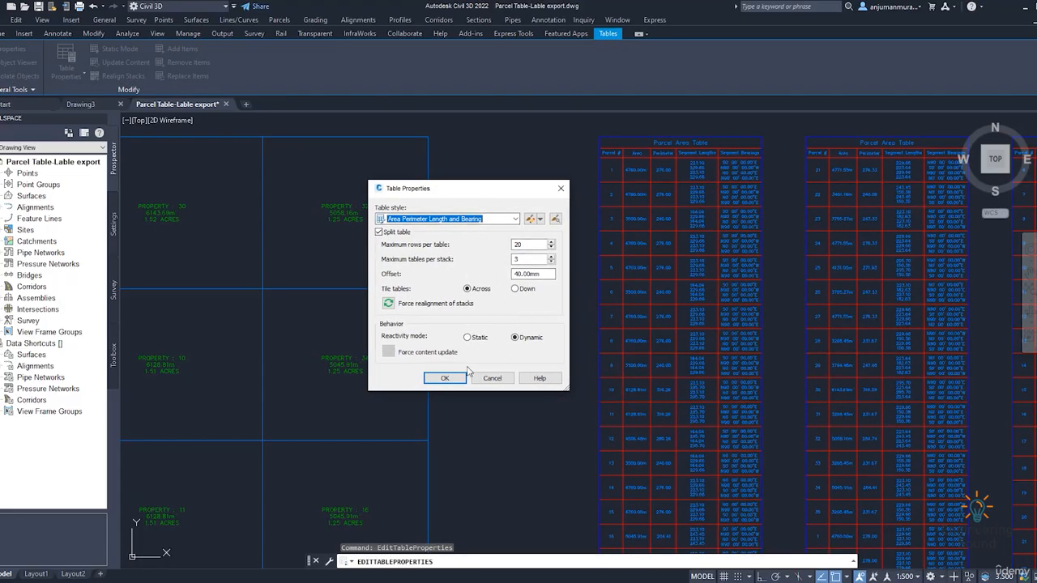
left_click(530, 218)
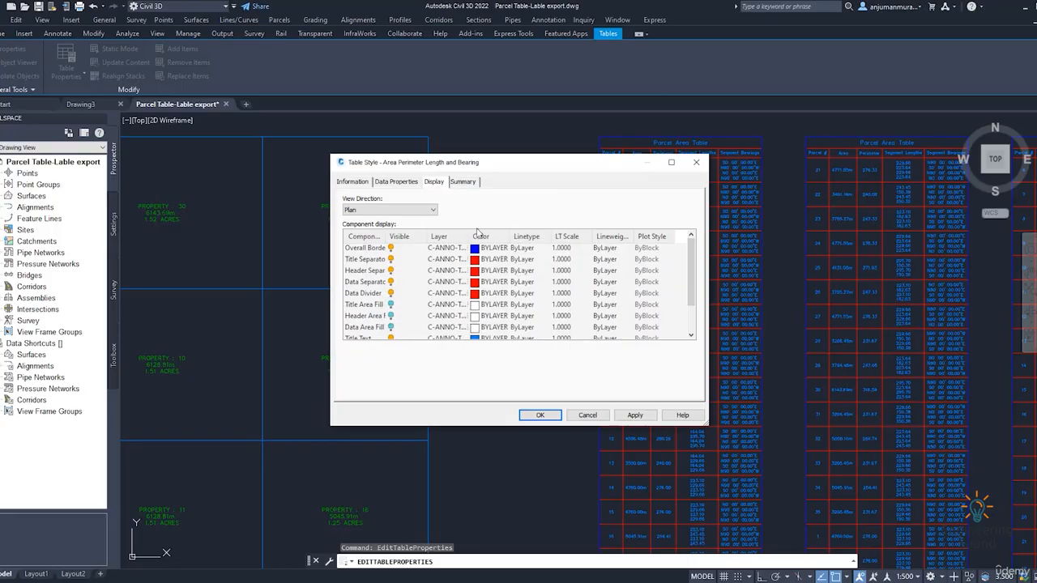
left_click(356, 181)
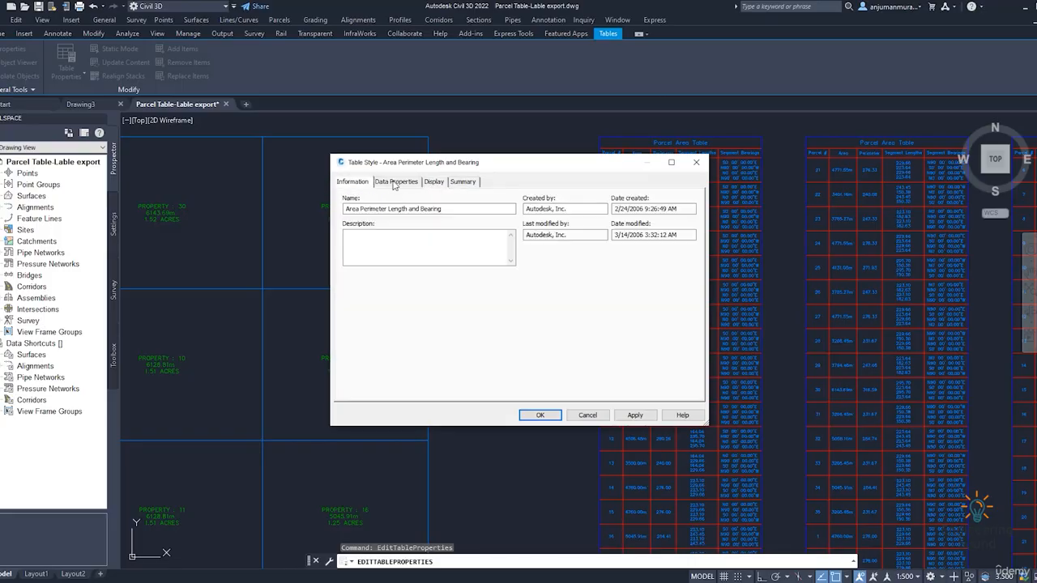
left_click(395, 183)
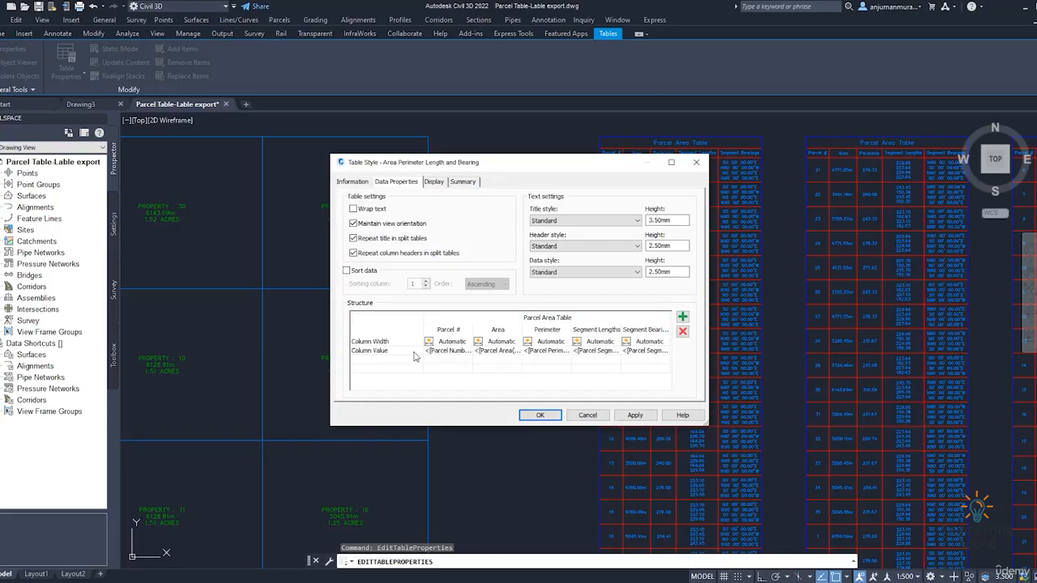
left_click_drag(556, 162, 414, 158)
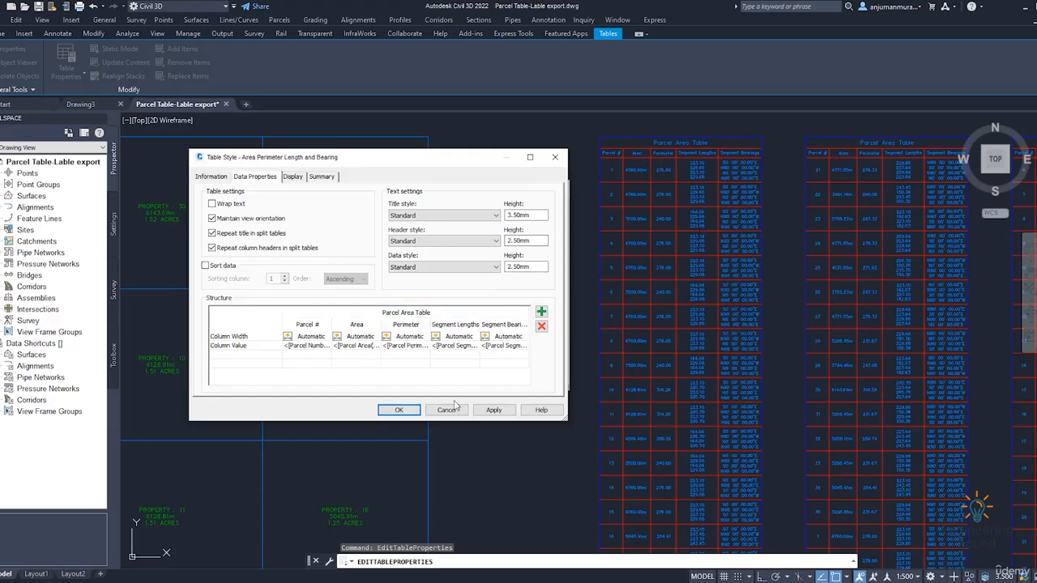
Step: Add a column to the table style showing Parcel Segments Lengths in metres with 0.001 precision, prefixed with "L="
left_click(541, 312)
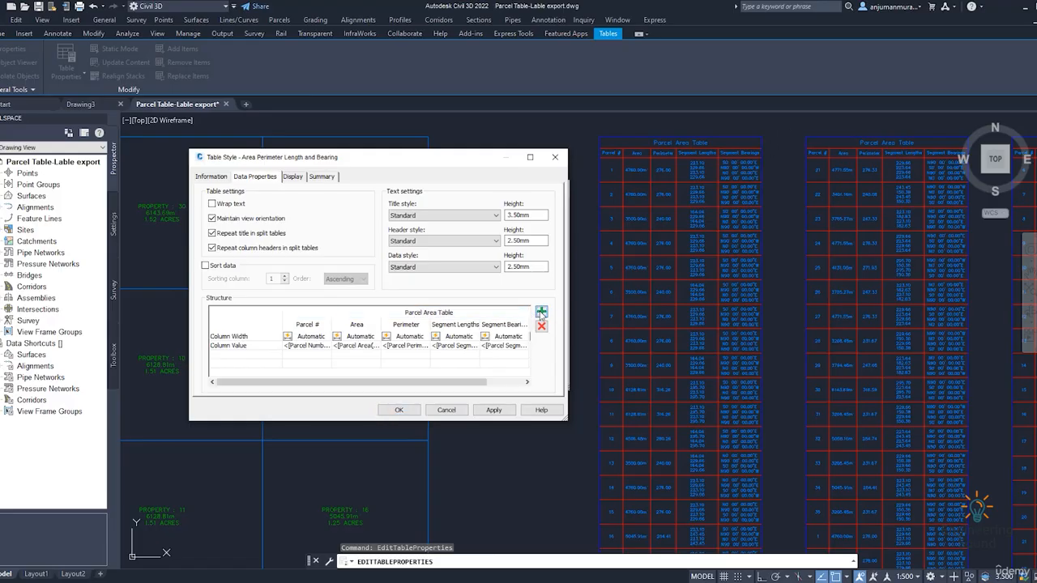
left_click_drag(482, 384, 523, 387)
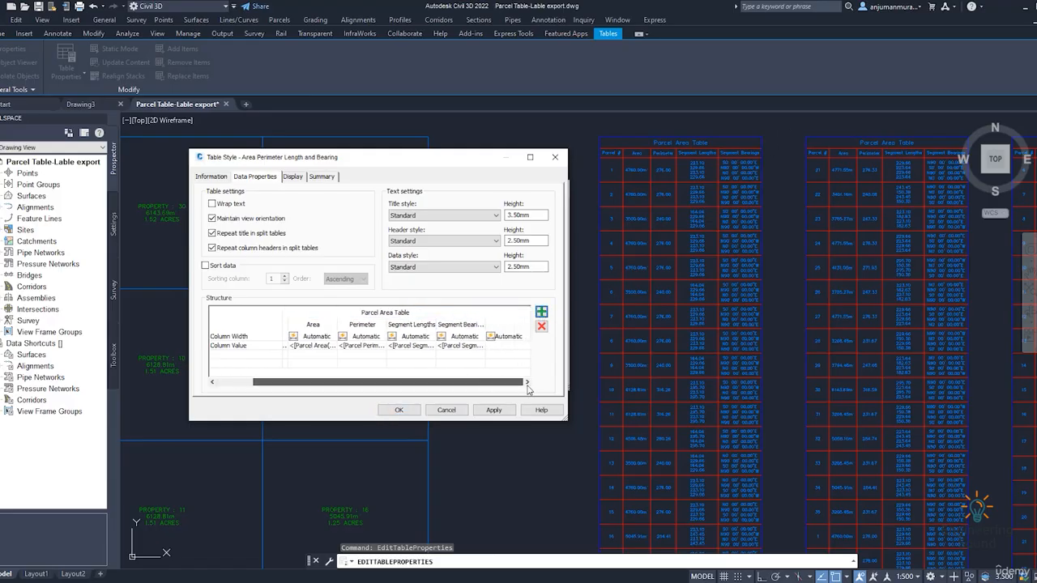
left_click(500, 349)
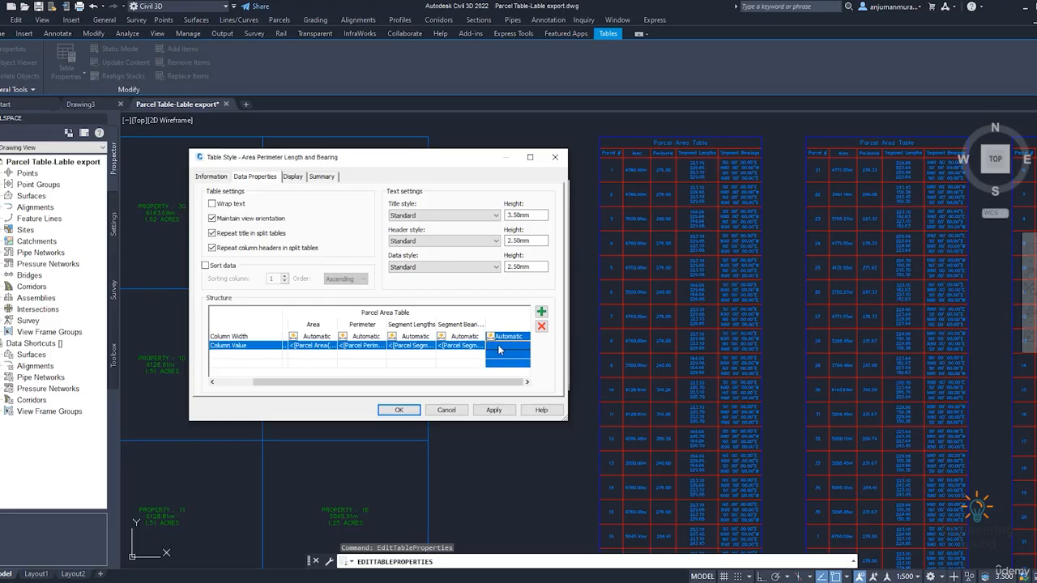
double_click(506, 349)
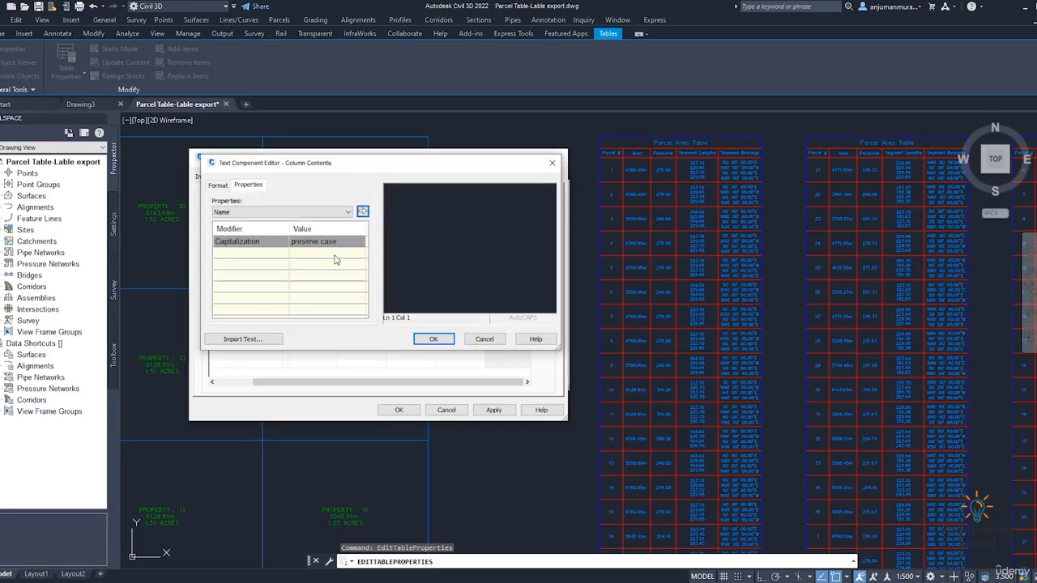
left_click(247, 212)
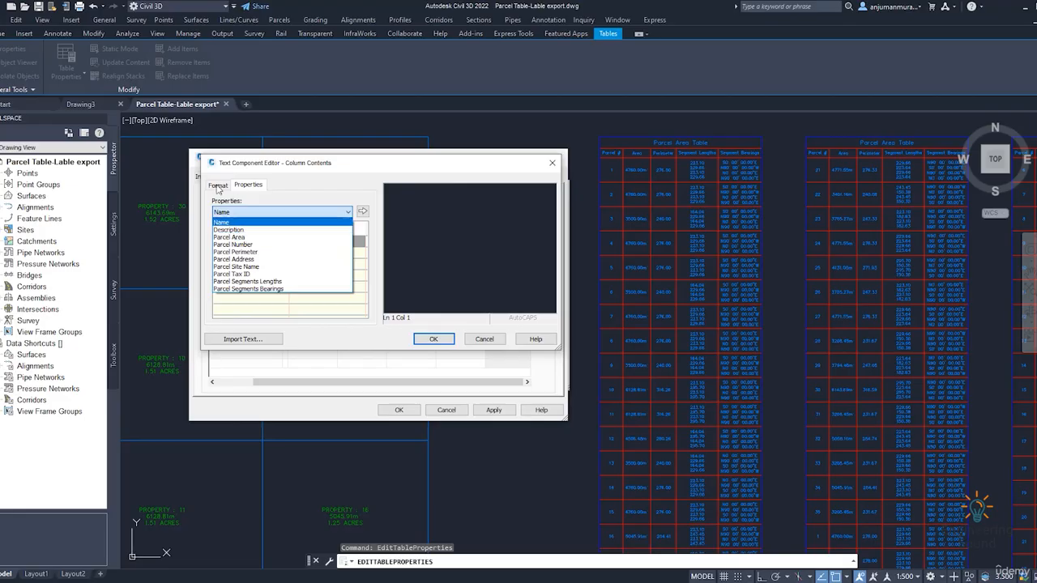
left_click(217, 189)
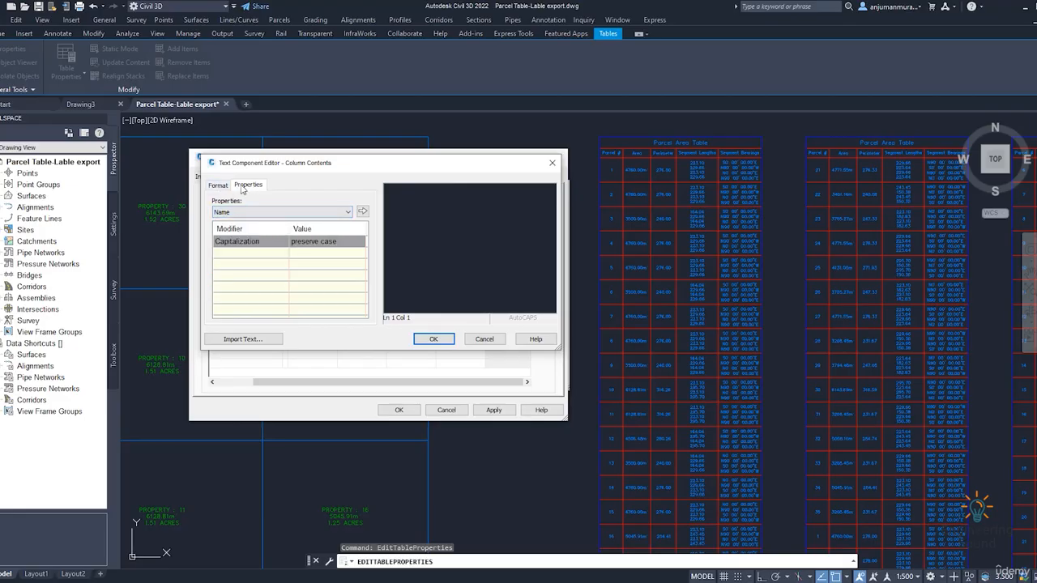
left_click(241, 211)
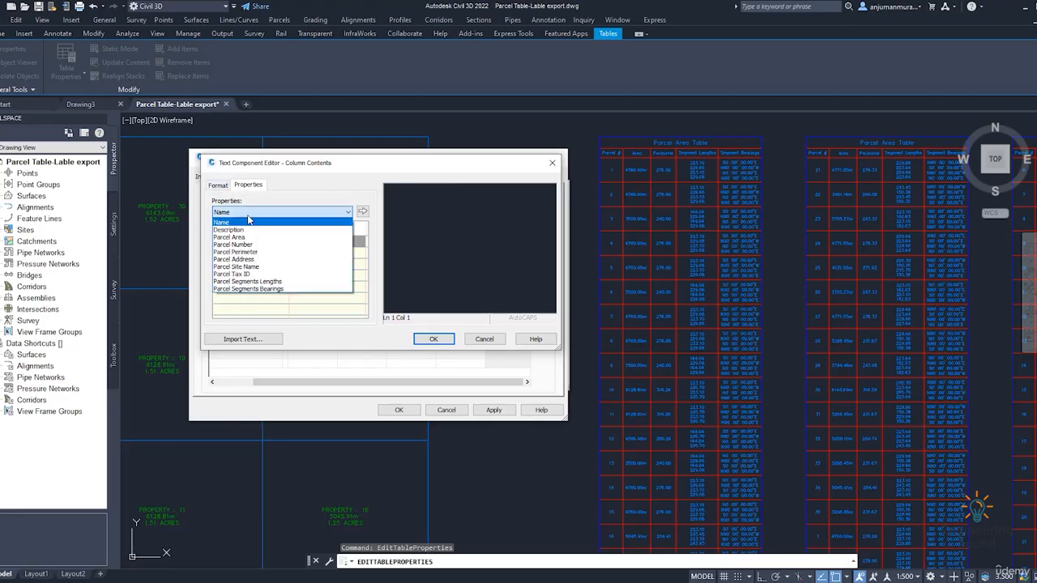
left_click(283, 282)
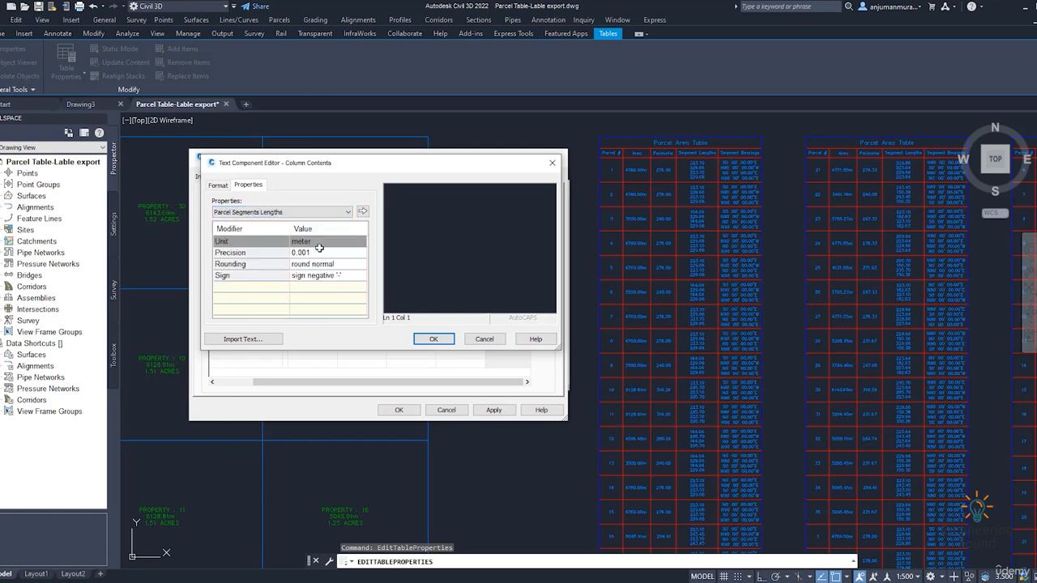
left_click(362, 211)
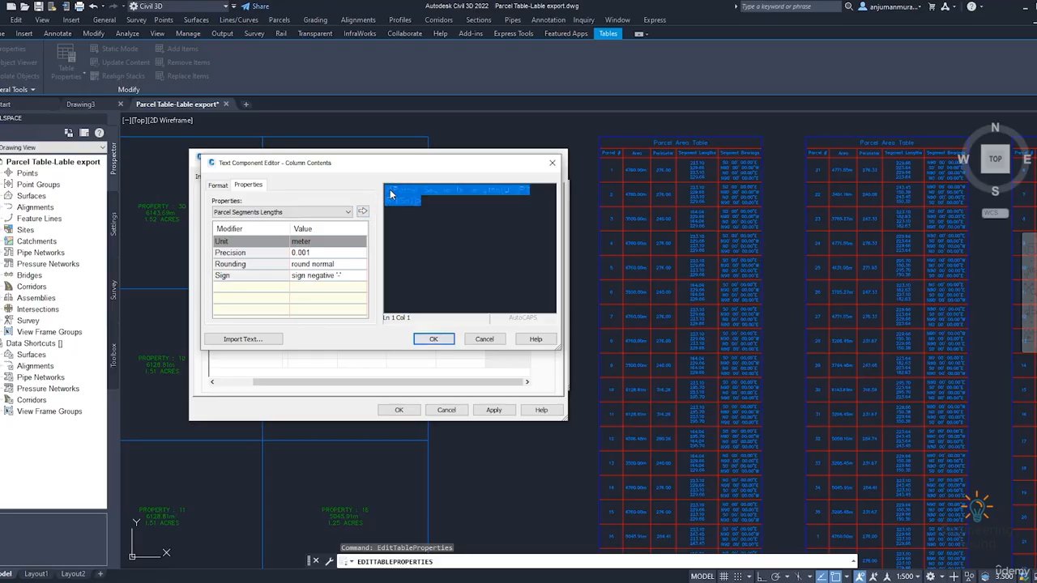
left_click(390, 194)
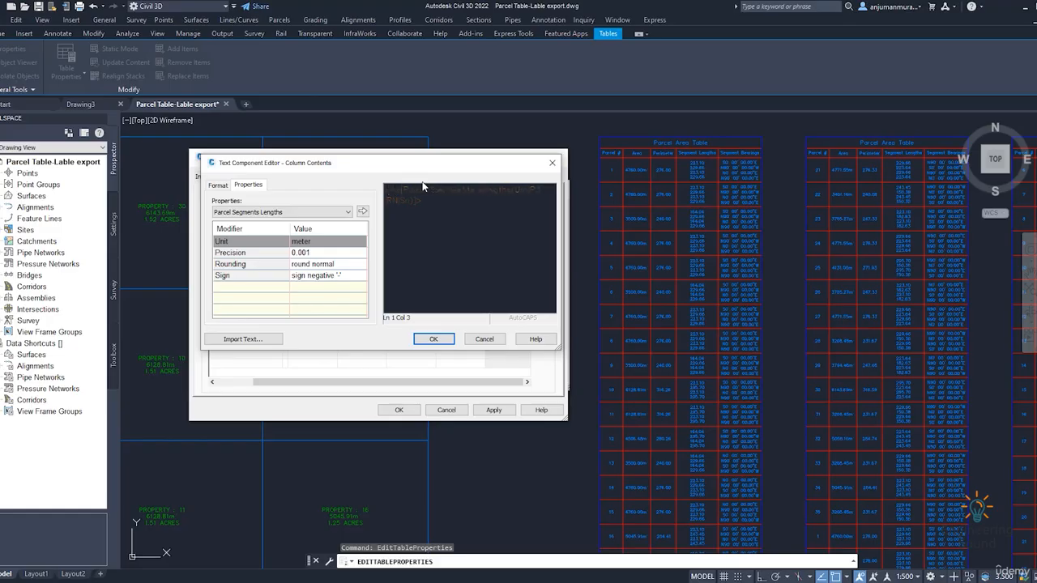
left_click(433, 339)
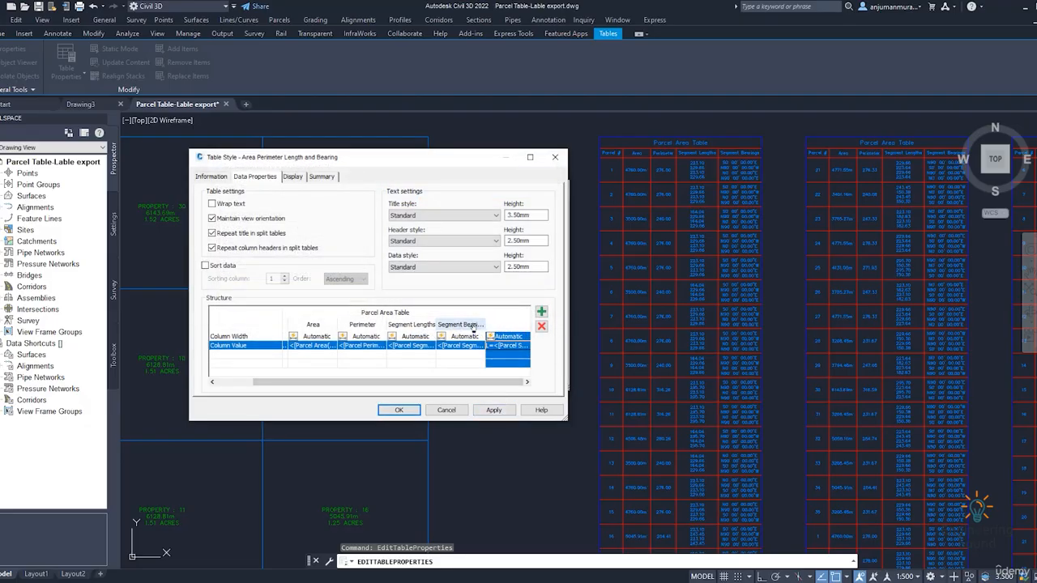
Step: Set the new column's heading to "Lenght" and apply the table style changes to the parcel area tables
double_click(509, 345)
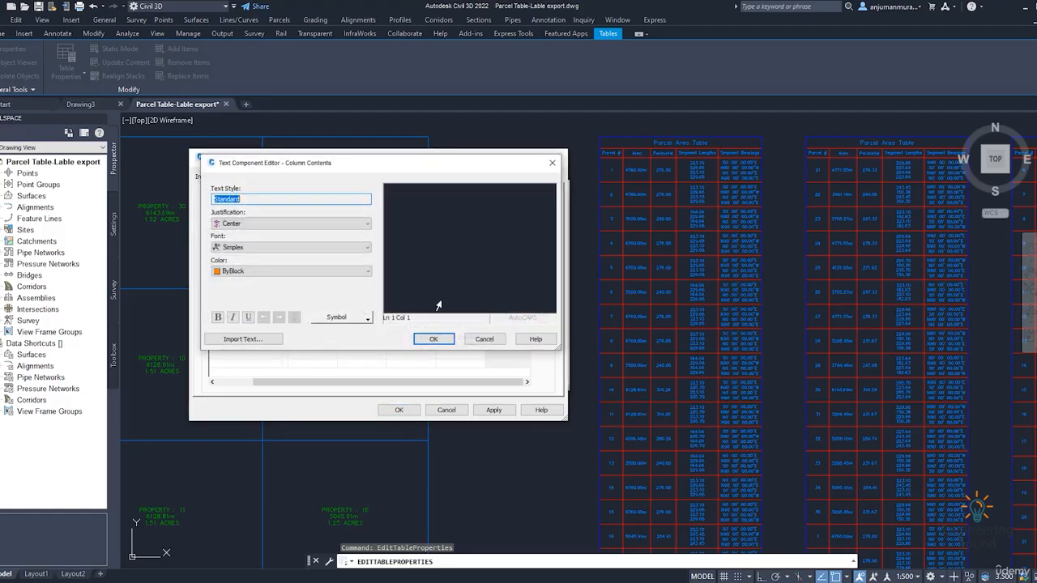
left_click(417, 196)
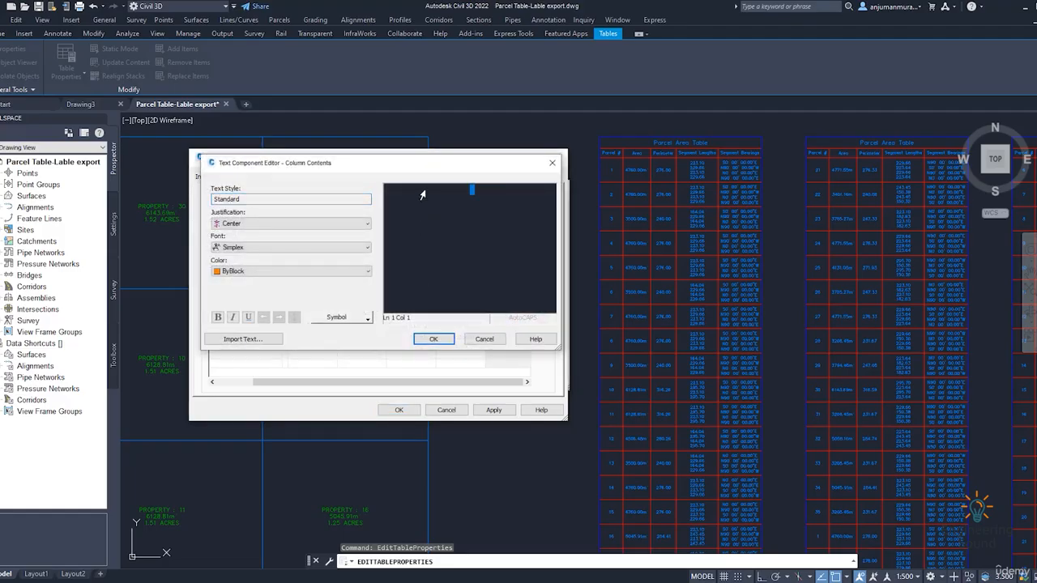
type("Re")
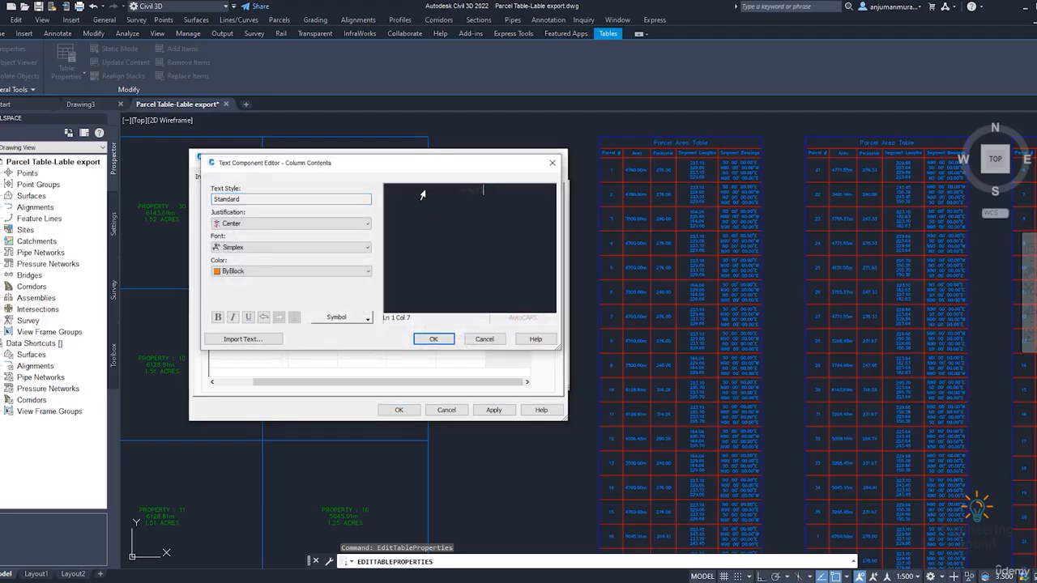
left_click(435, 340)
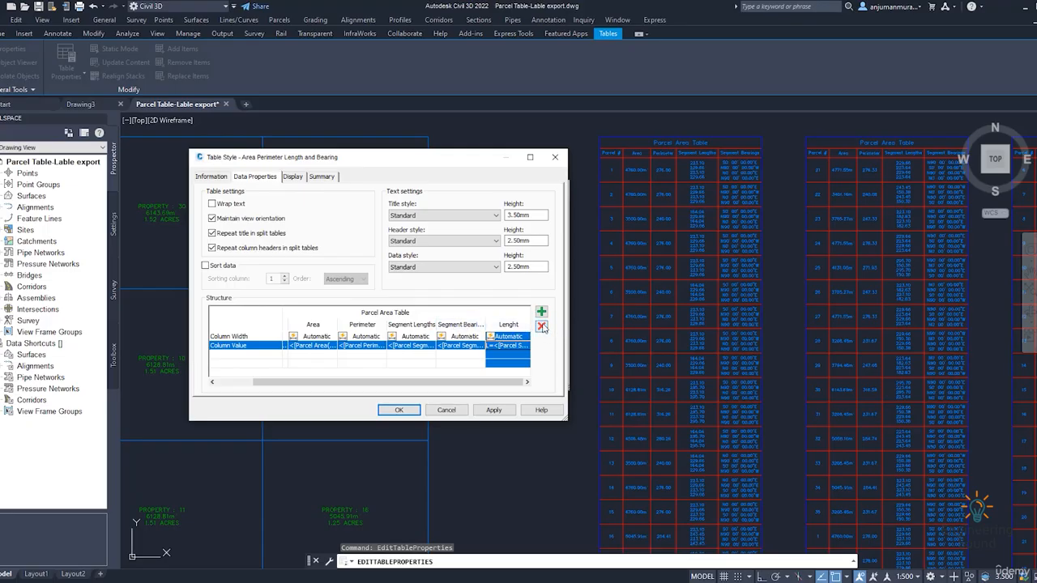
left_click(494, 410)
left_click(400, 410)
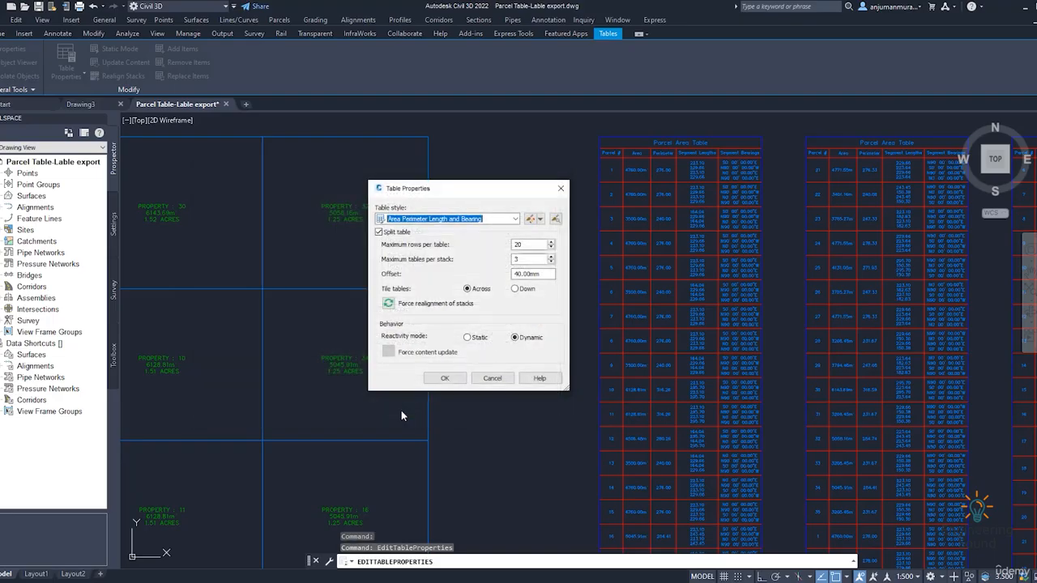
left_click(492, 378)
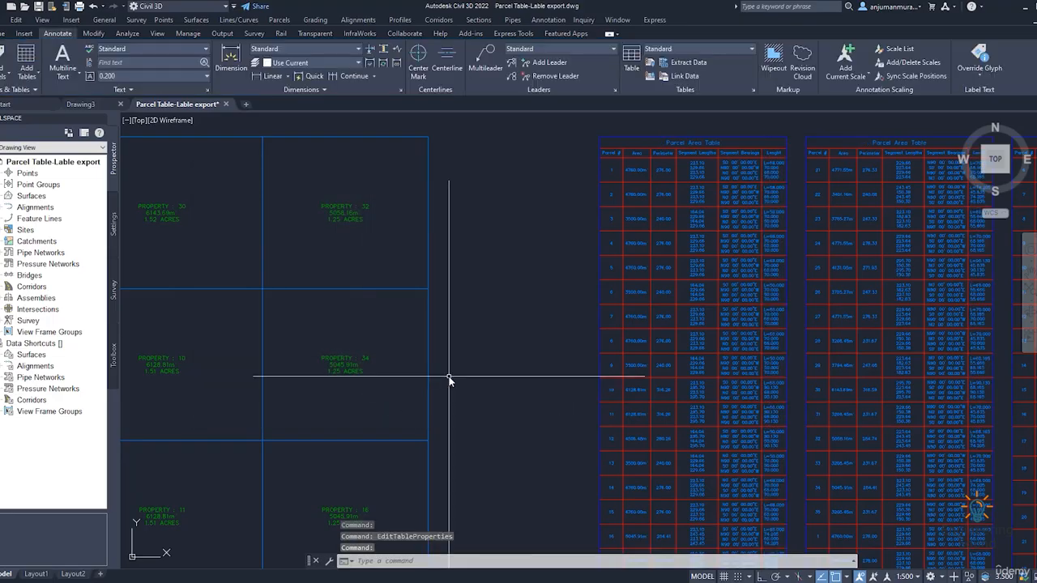
Step: Examine the added Lenght column across the Parcel Area Tables beside the square-cornered grid
scroll(678, 235, "up", 4)
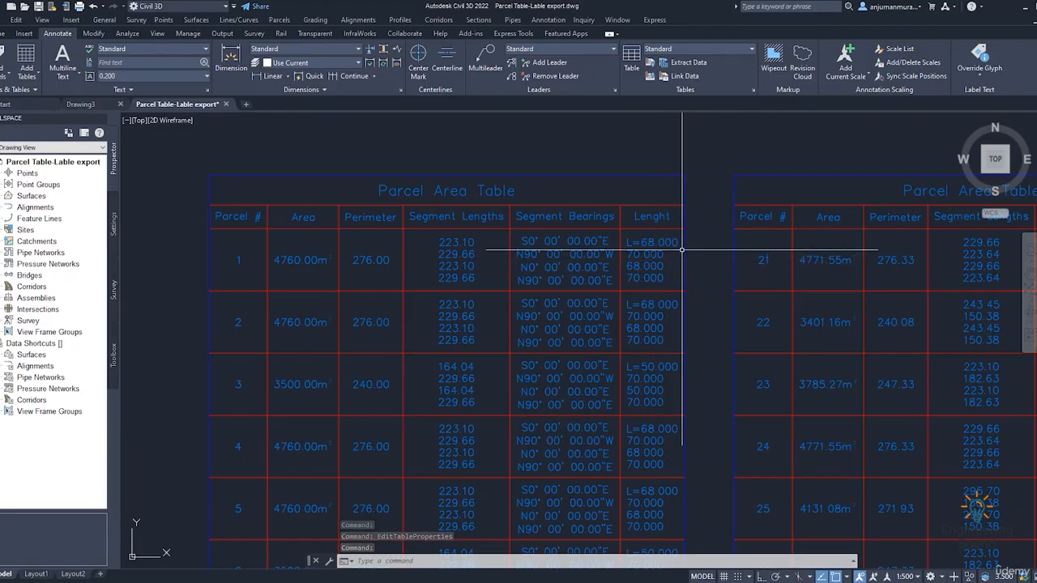
scroll(664, 228, "down", 4)
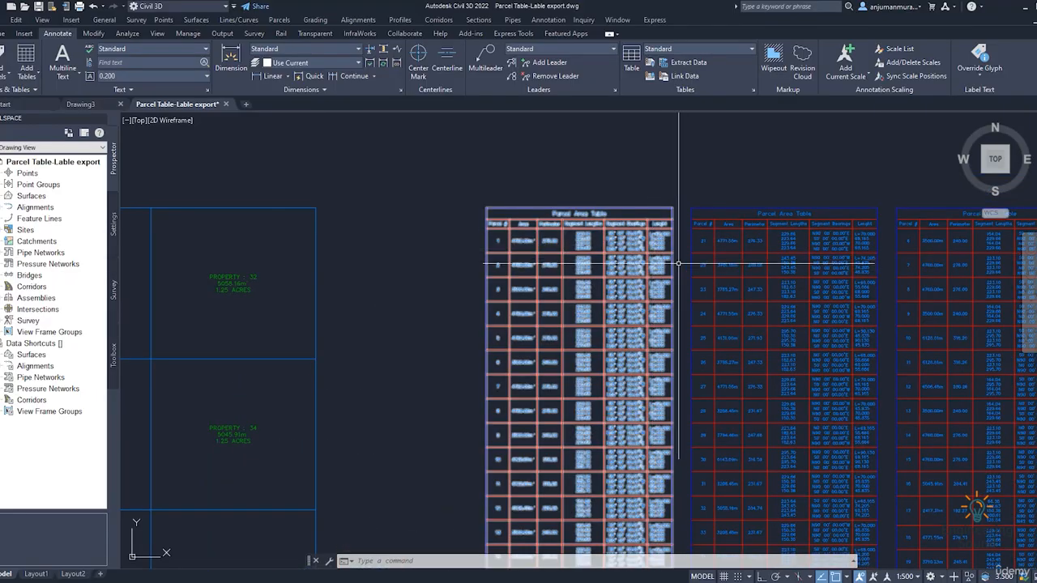
middle_click_drag(658, 247, 625, 198)
scroll(627, 200, "up", 2)
scroll(685, 270, "down", 6)
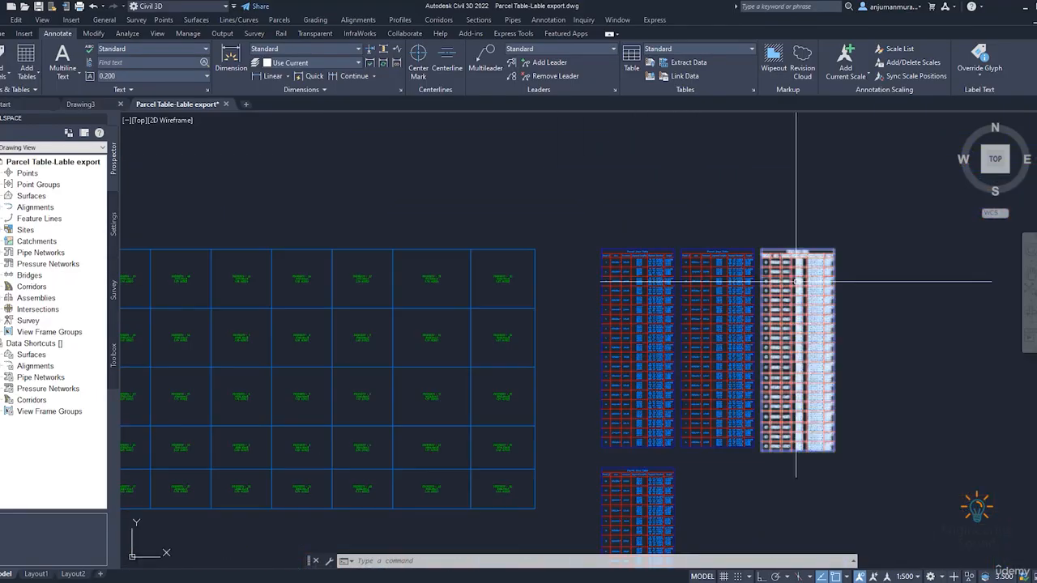
middle_click_drag(803, 291, 717, 237)
scroll(718, 235, "down", 4)
Step: Select the outer boundary of the round-cornered parcel grid and open the table creation settings for a parcel segment table
middle_click_drag(835, 251, 609, 281)
scroll(653, 312, "up", 2)
mouse_move(745, 305)
middle_mouse_down()
mouse_move(653, 312)
mouse_move(595, 268)
mouse_move(581, 308)
middle_mouse_up()
scroll(595, 268, "up", 2)
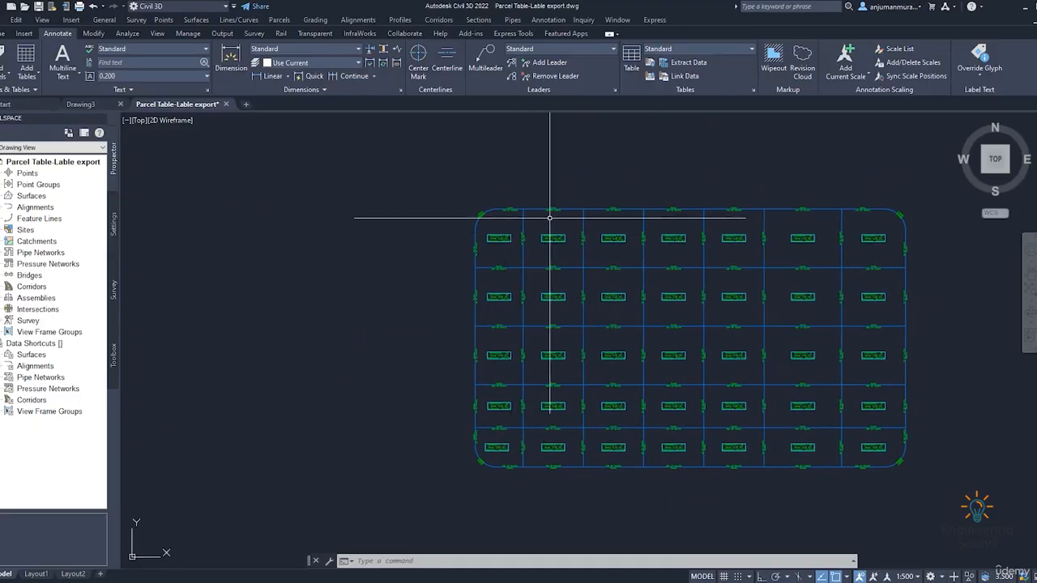
scroll(549, 222, "up", 2)
scroll(543, 215, "down", 2)
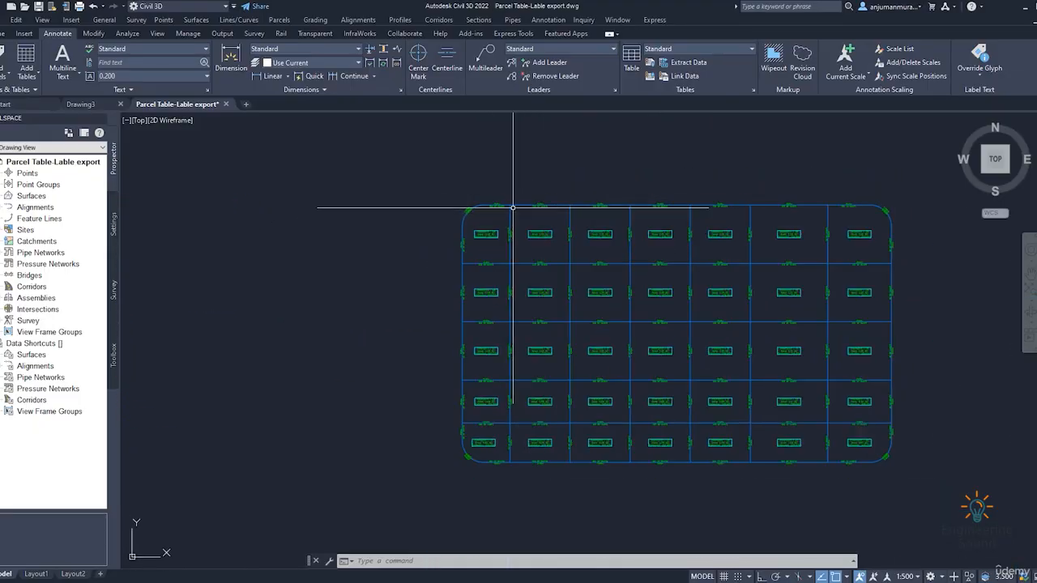
scroll(600, 219, "up", 2)
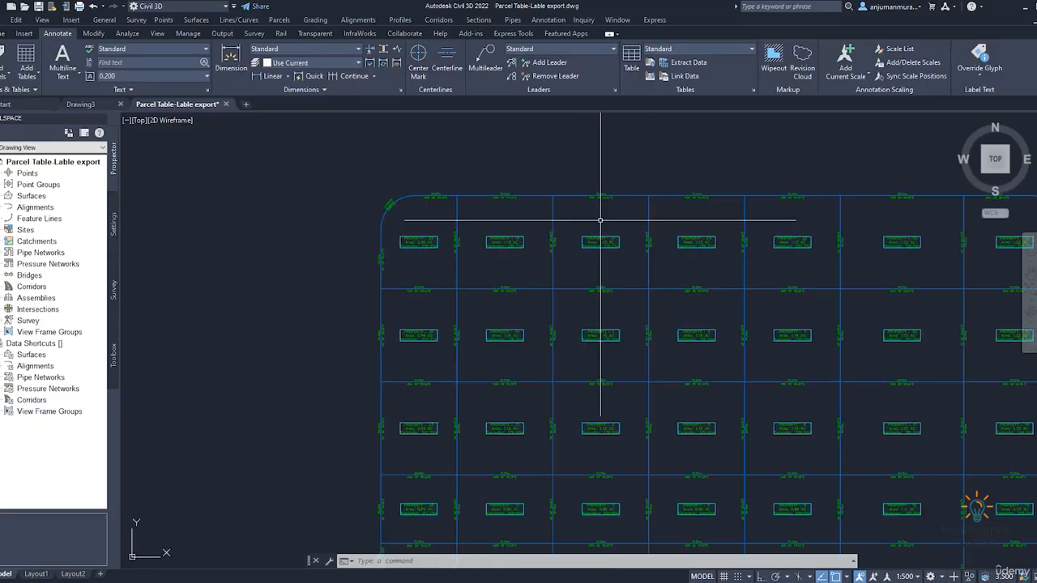
left_click(479, 195)
scroll(382, 195, "down", 2)
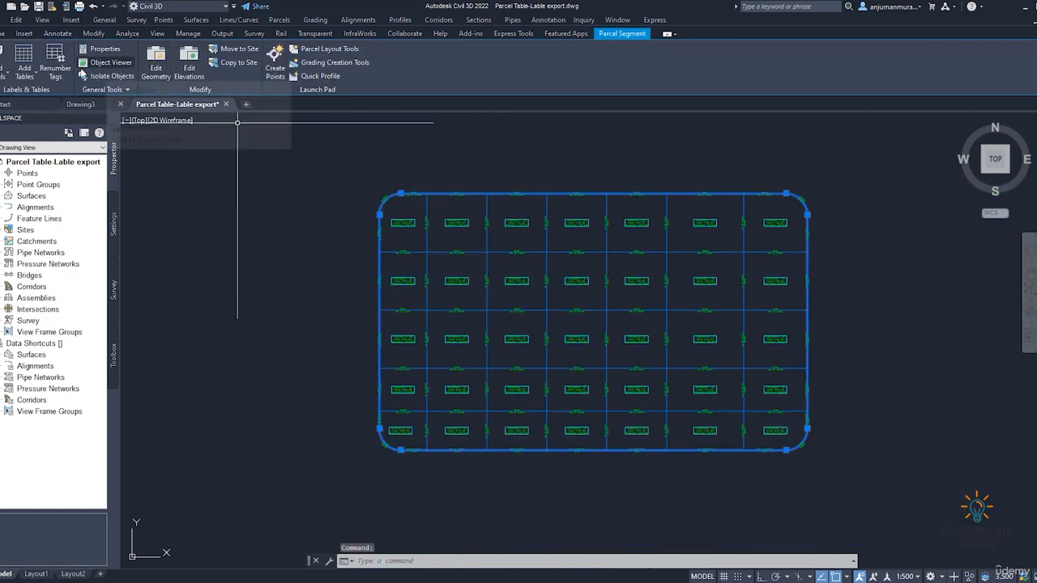
left_click(32, 75)
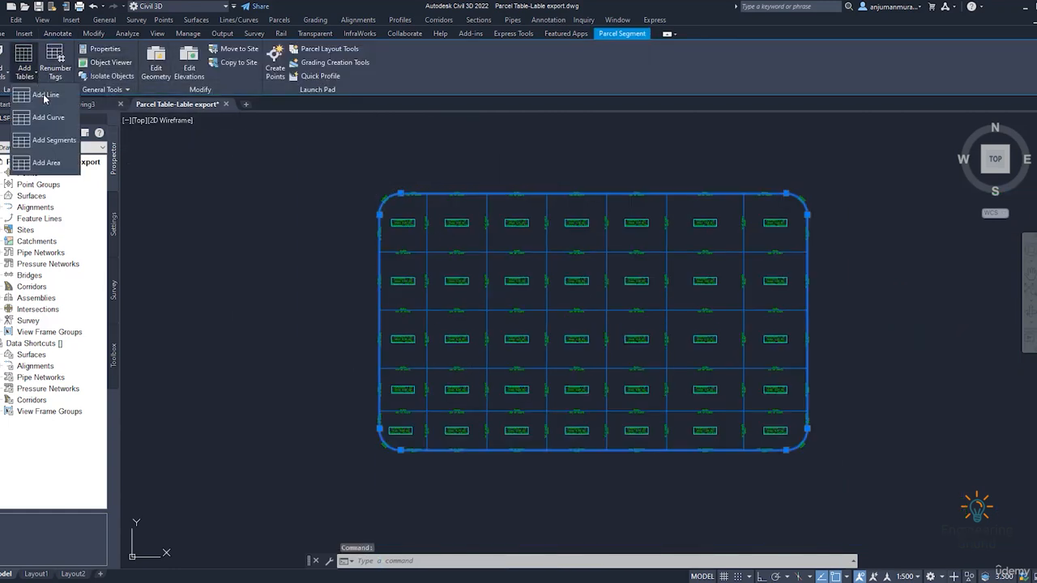
left_click(49, 96)
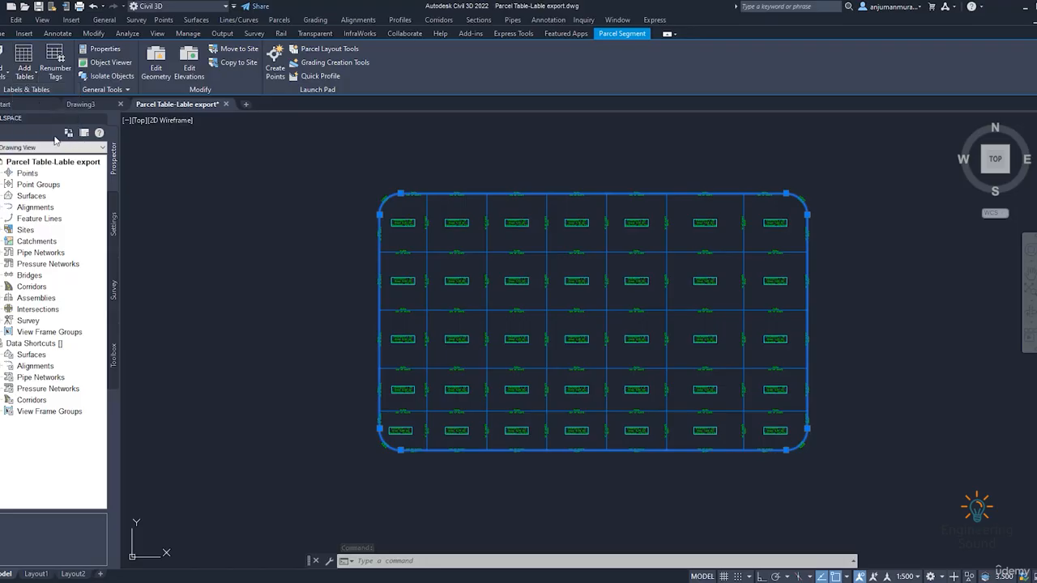
left_click(36, 75)
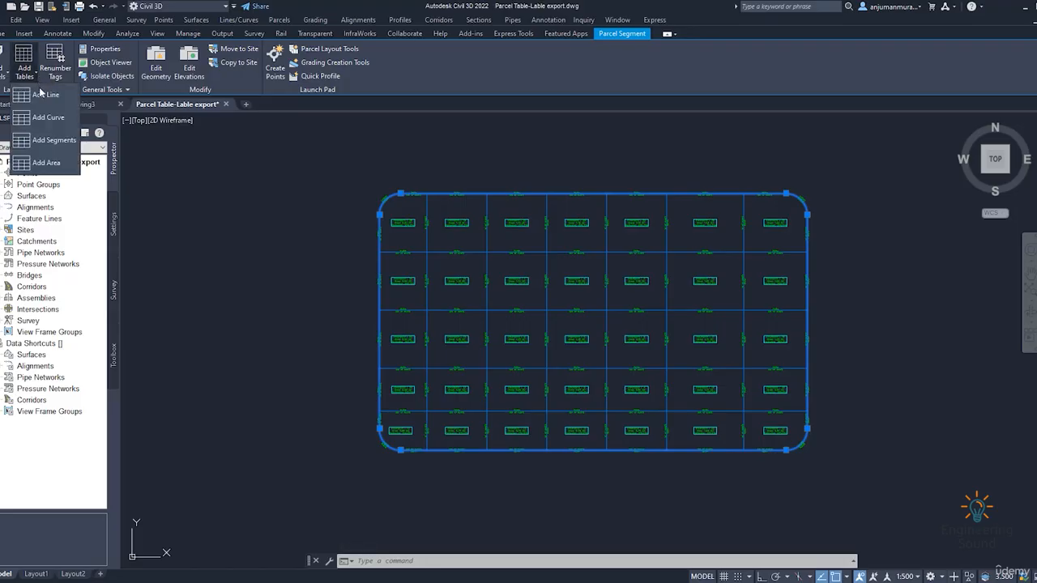
left_click(50, 143)
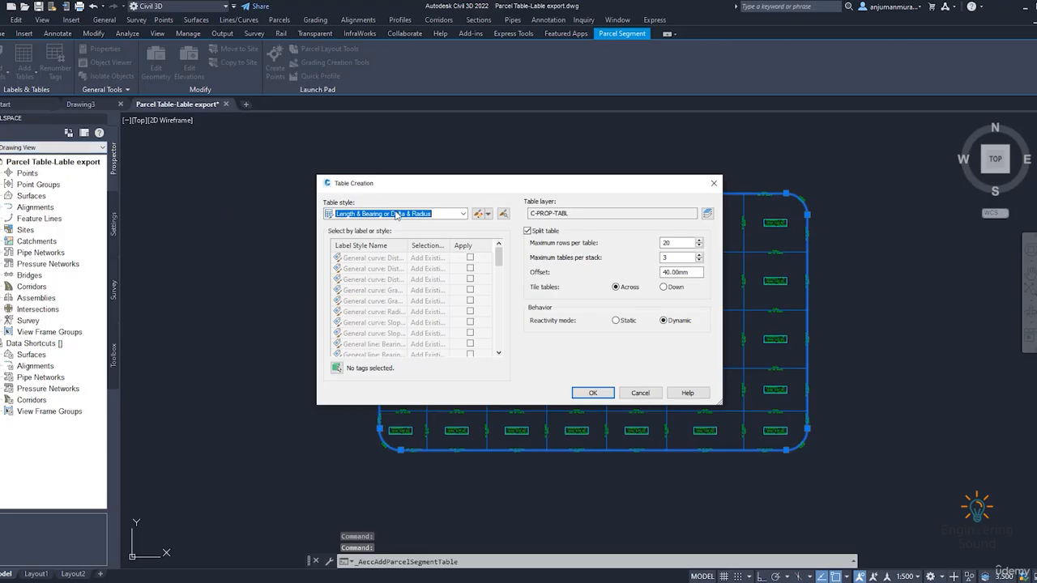
left_click_drag(411, 191, 372, 166)
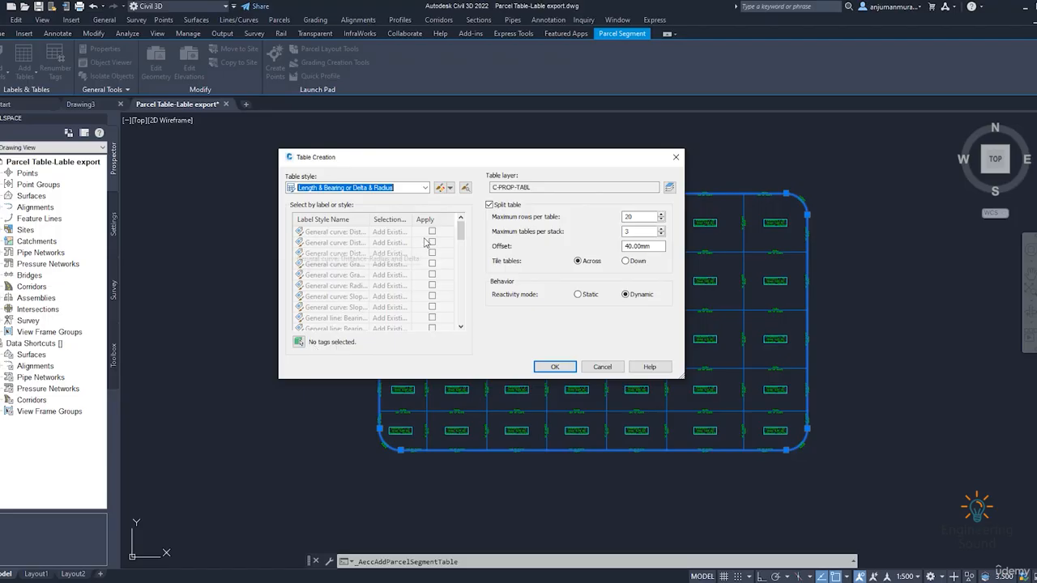
scroll(423, 259, "down", 2)
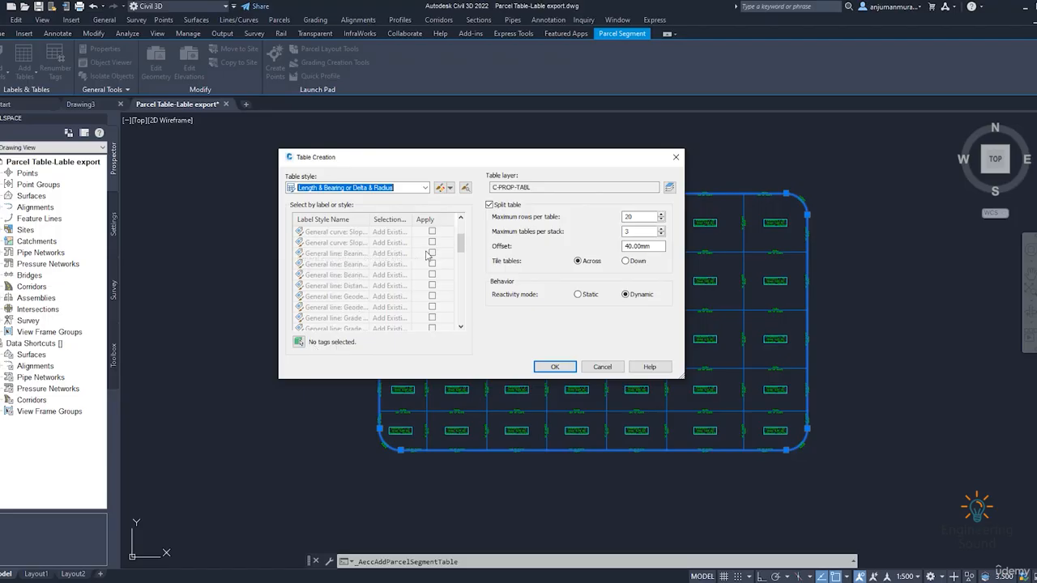
Step: Include all segment labels of the round-cornered grid in the table and convert the selected label styles to tag mode
left_click(298, 342)
left_click(309, 171)
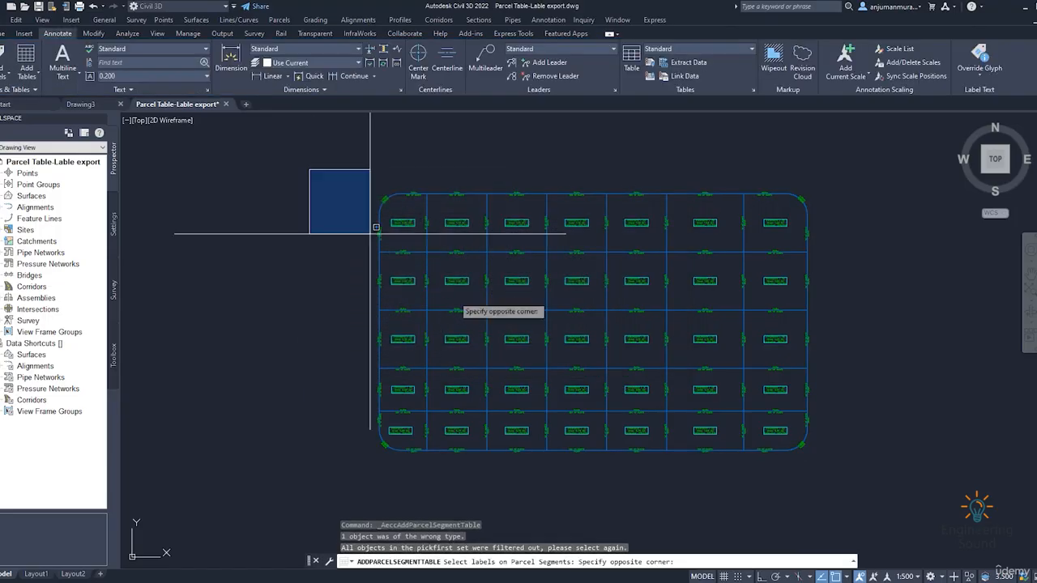
left_click(835, 465)
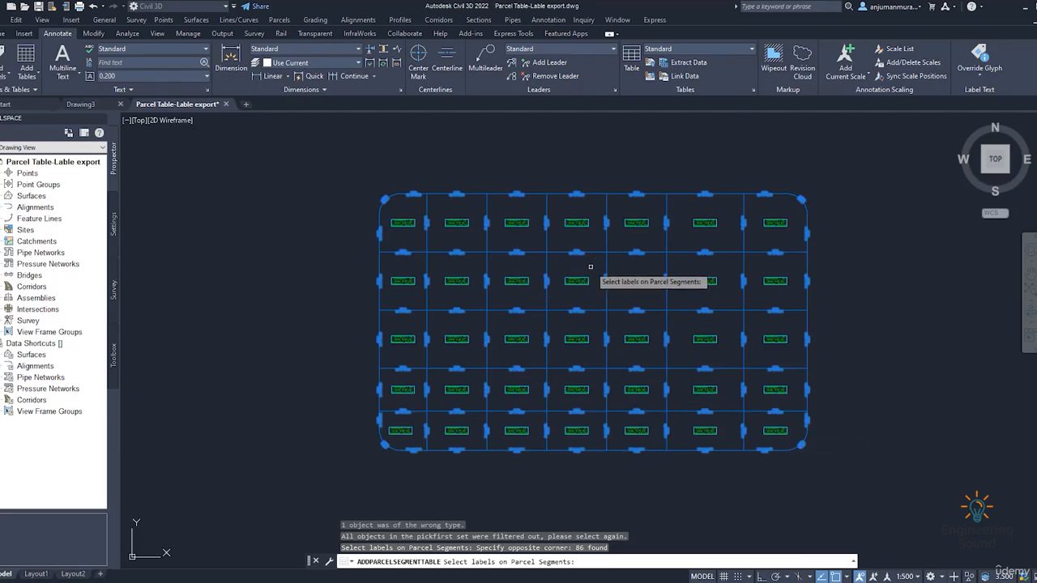
key("Return")
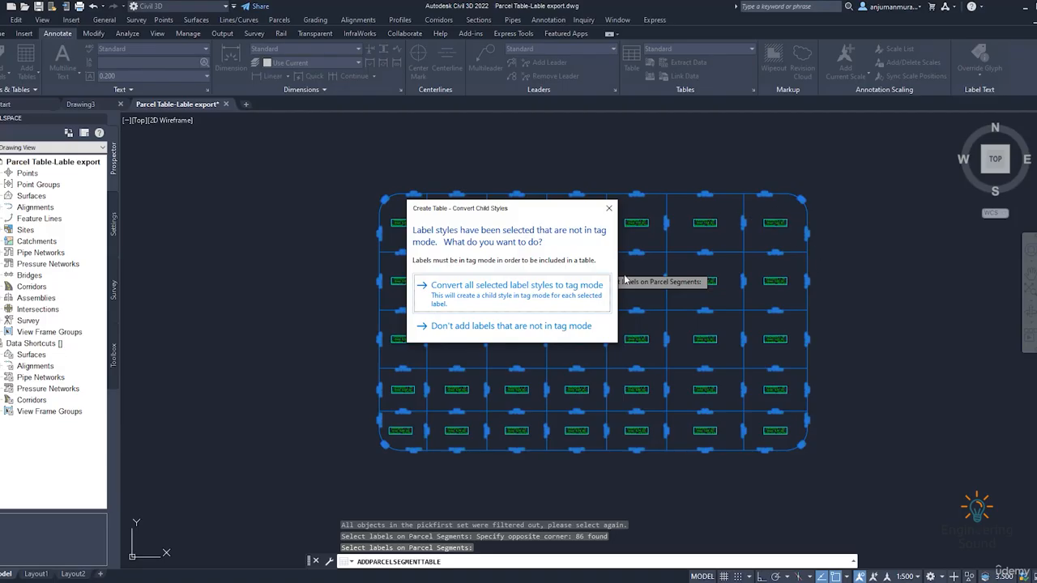
left_click(572, 290)
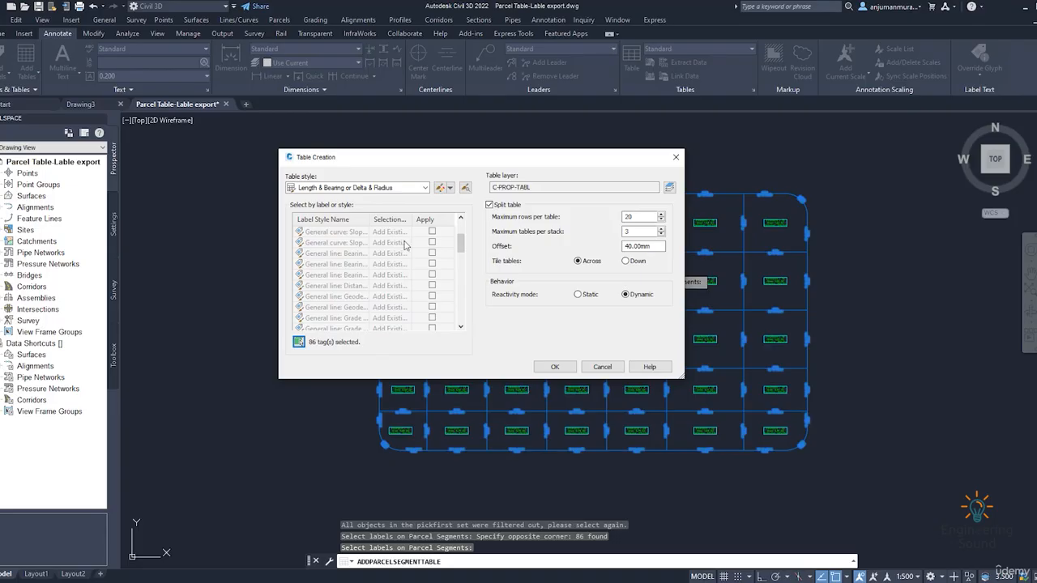
left_click(440, 187)
left_click(293, 178)
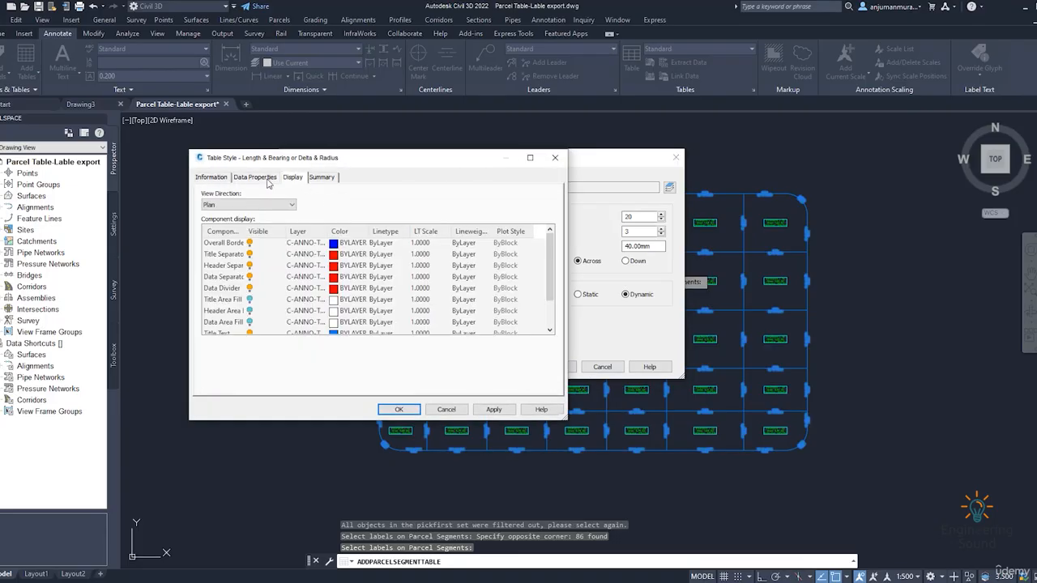
left_click(269, 179)
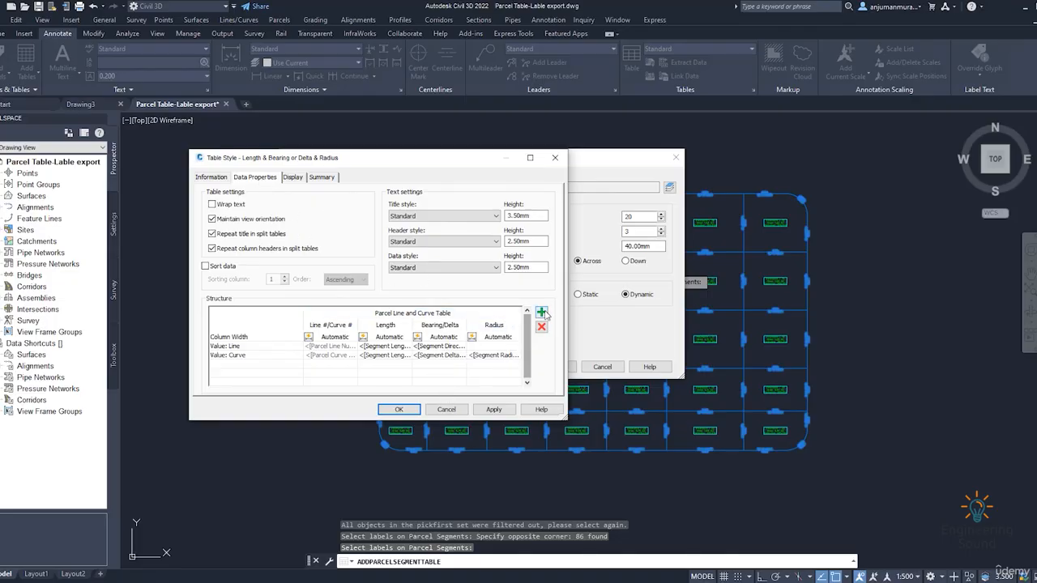
left_click(492, 327)
left_click_drag(472, 383, 516, 379)
double_click(499, 346)
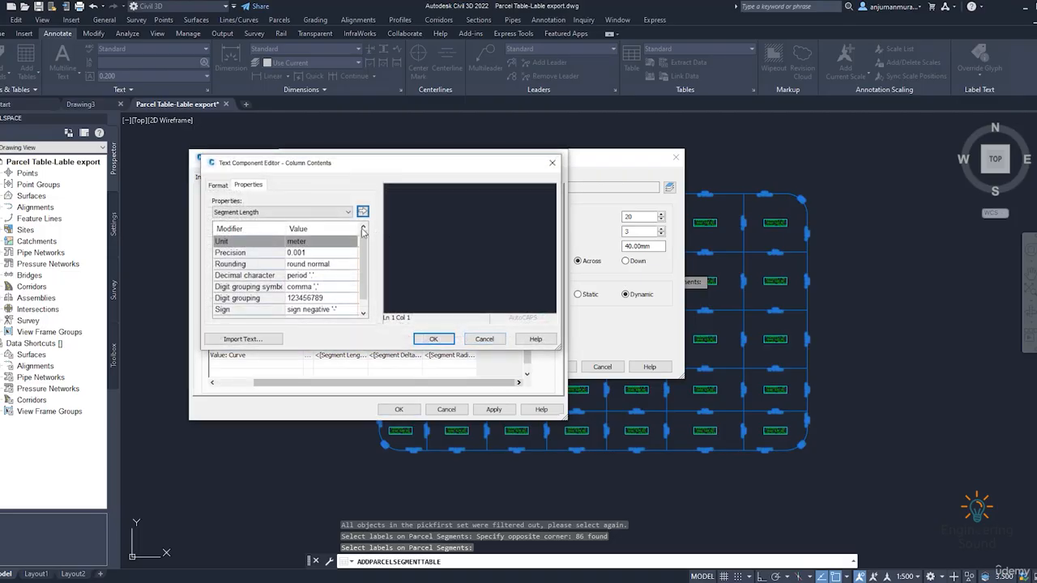
left_click(307, 212)
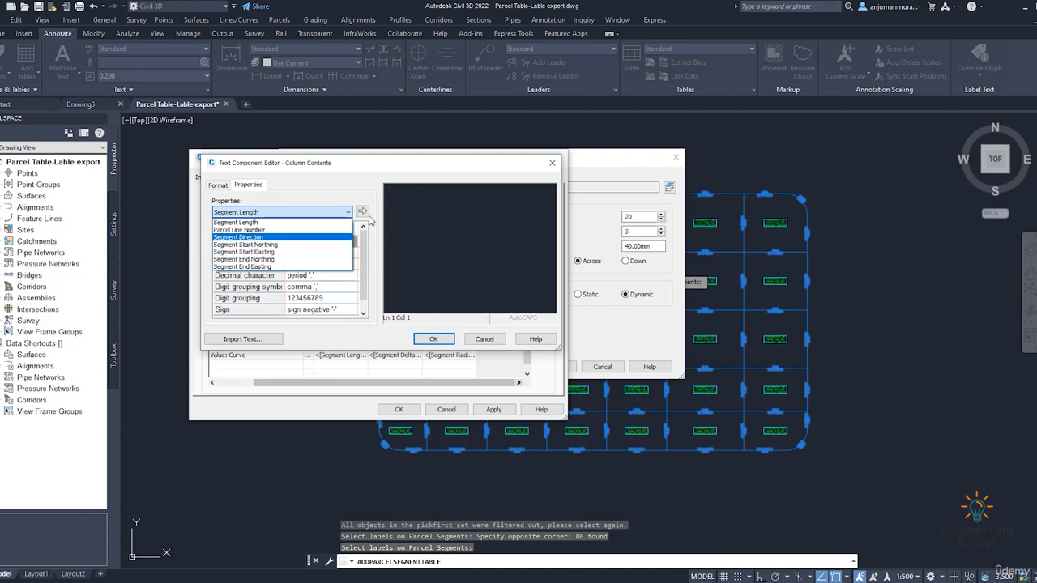
left_click(551, 166)
left_click(551, 165)
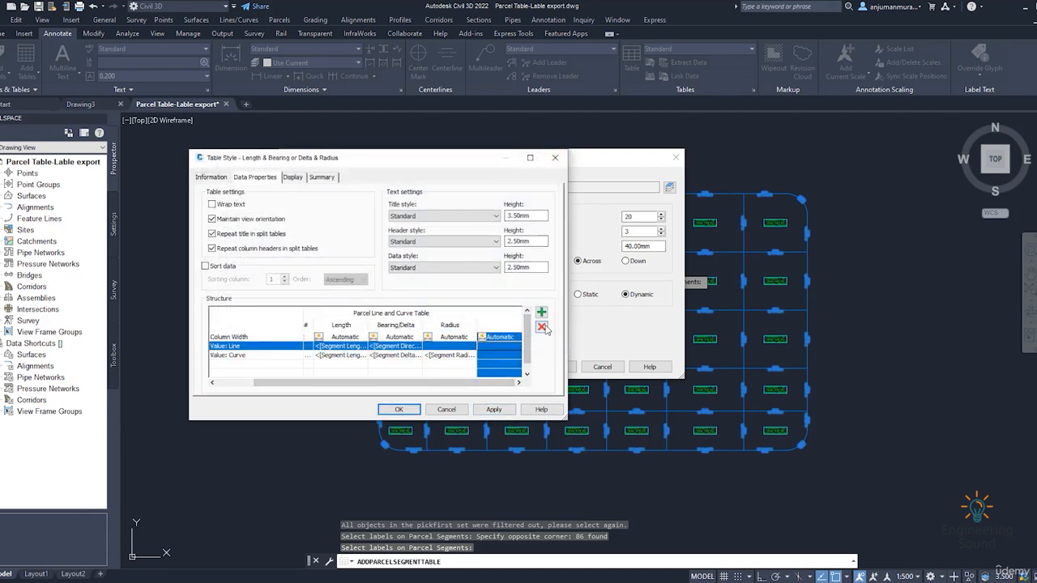
left_click(516, 336)
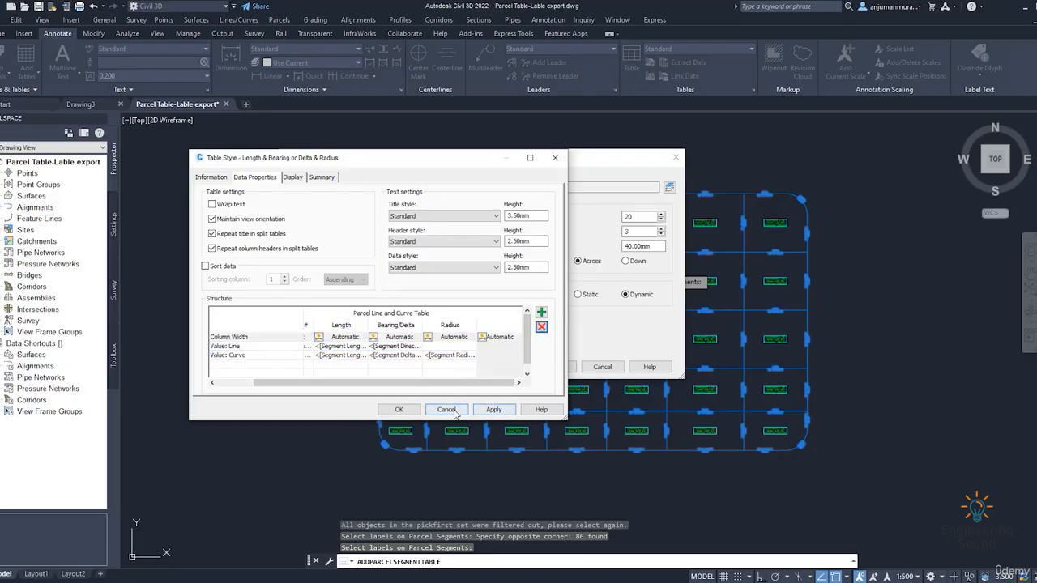
left_click(554, 157)
Step: Create the Length & Bearing or Delta & Radius segment tables and place them just outside the round-cornered grid's upper-right corner
left_click(550, 366)
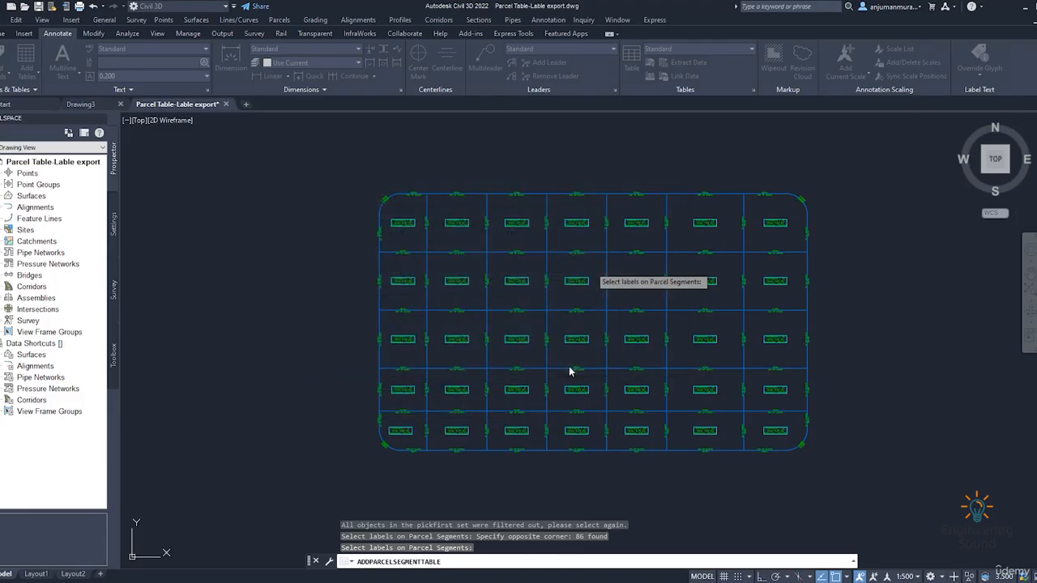
middle_click_drag(805, 296, 616, 316)
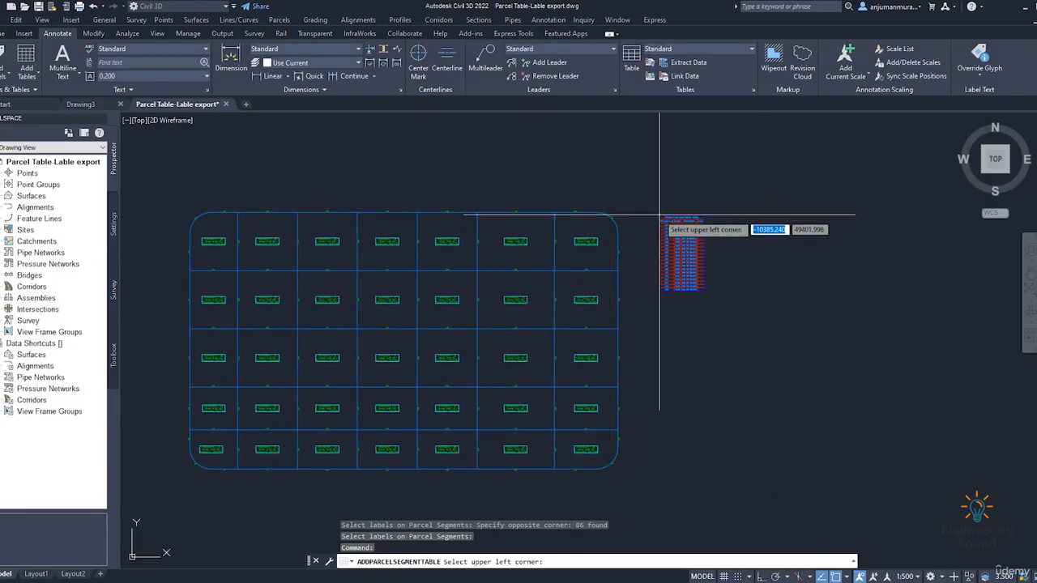
left_click(659, 216)
Step: Examine the length, bearing/delta and radius entries for lines and curves in the Parcel Line and Curve Tables
scroll(697, 243, "up", 6)
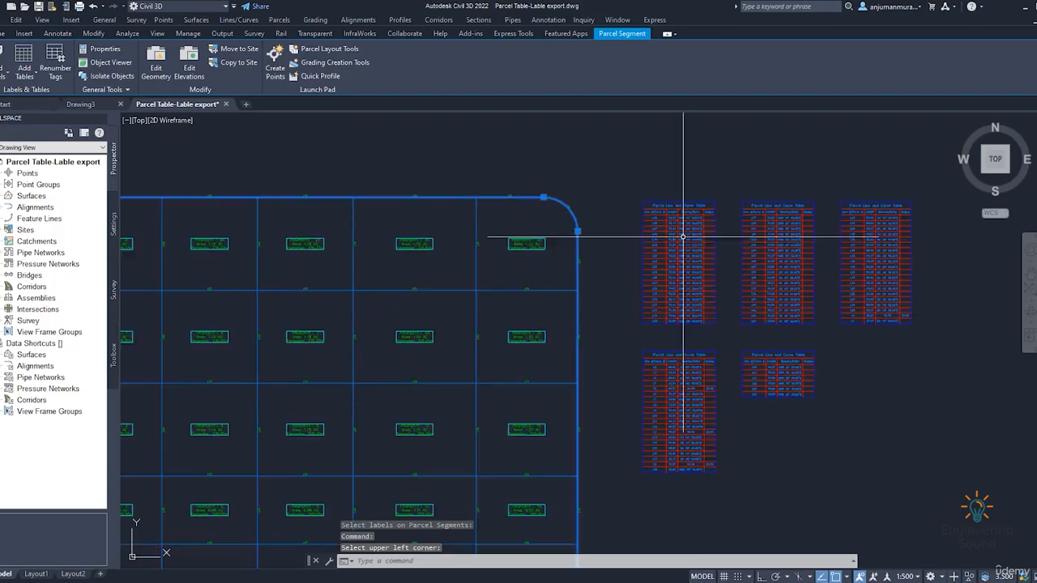
scroll(538, 245, "up", 2)
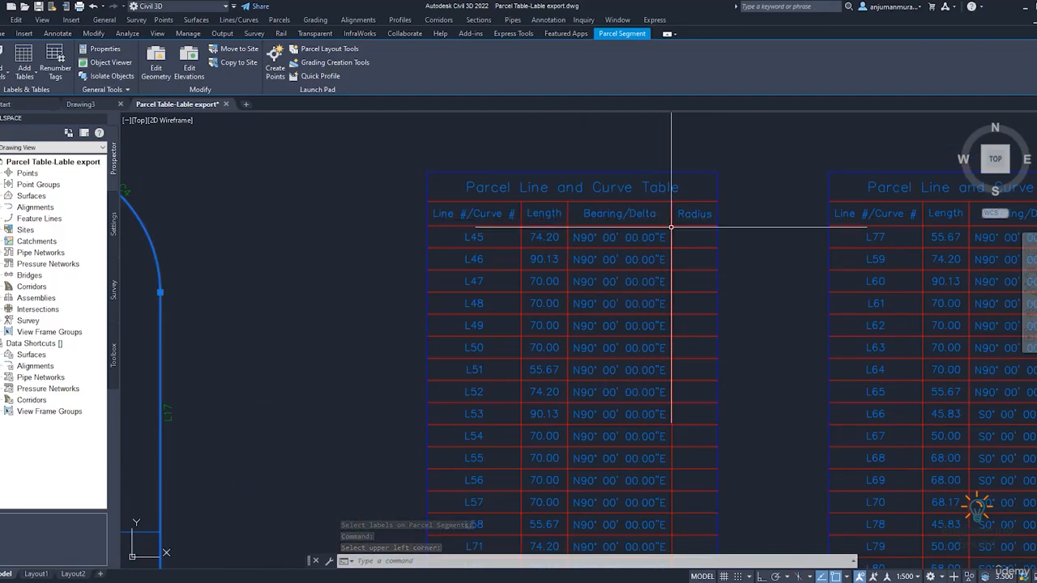
scroll(718, 226, "down", 3)
scroll(808, 266, "down", 2)
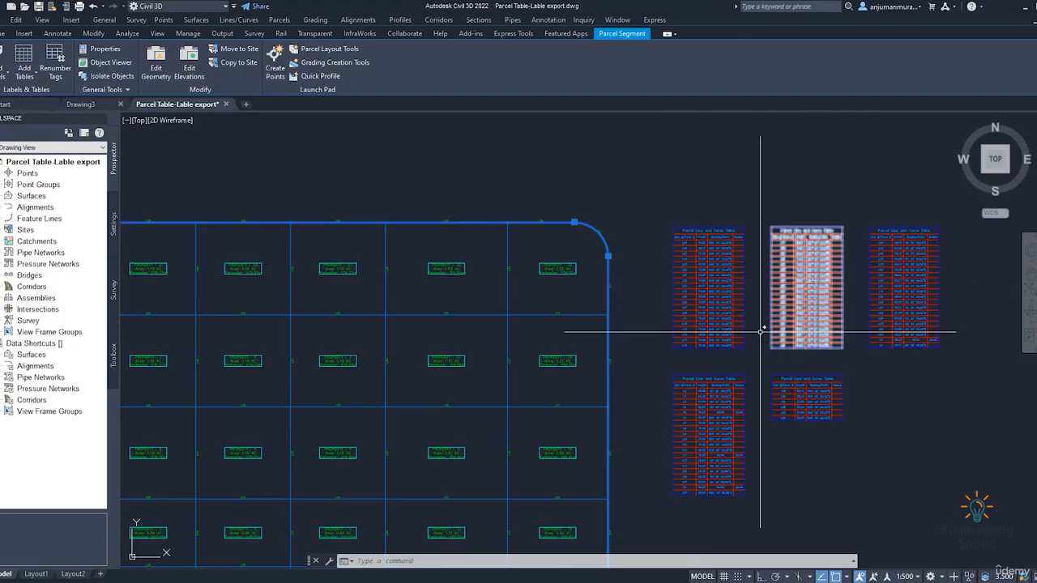
middle_click_drag(753, 363, 685, 283)
scroll(678, 326, "up", 4)
scroll(599, 328, "down", 5)
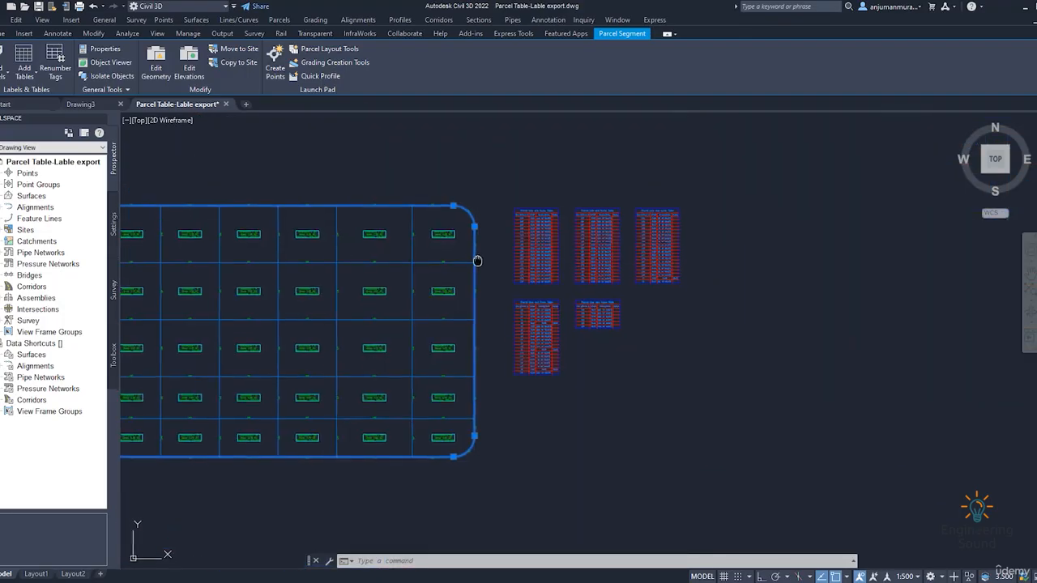
middle_click_drag(477, 259, 485, 286)
scroll(486, 209, "up", 4)
scroll(446, 305, "down", 3)
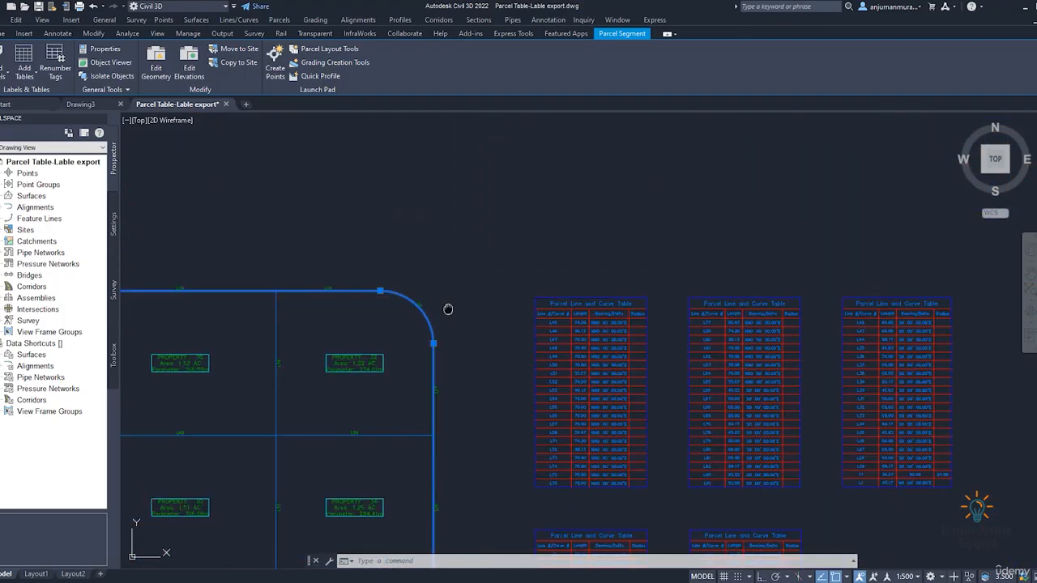
middle_click_drag(625, 397, 630, 296)
scroll(417, 359, "up", 2)
scroll(694, 352, "up", 4)
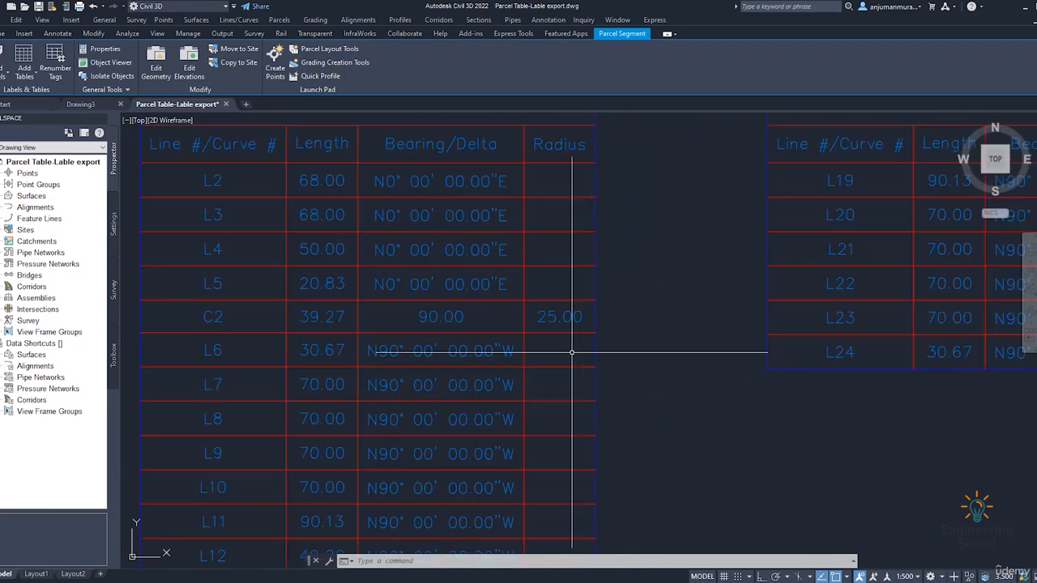
scroll(567, 351, "down", 4)
middle_click_drag(567, 351, 561, 237)
scroll(567, 305, "up", 3)
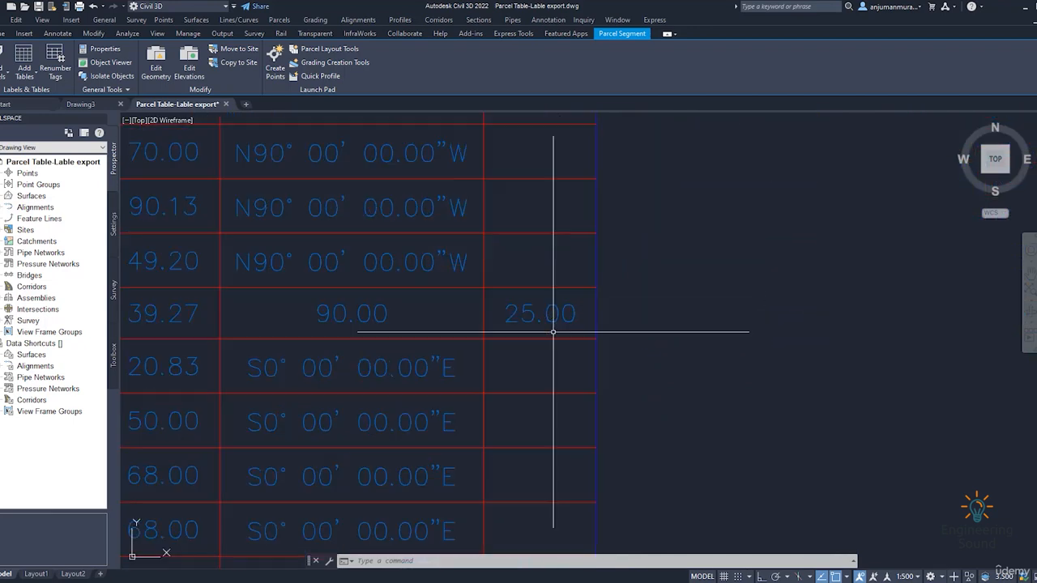
scroll(579, 370, "down", 1)
middle_click_drag(700, 250, 572, 440)
scroll(462, 324, "down", 4)
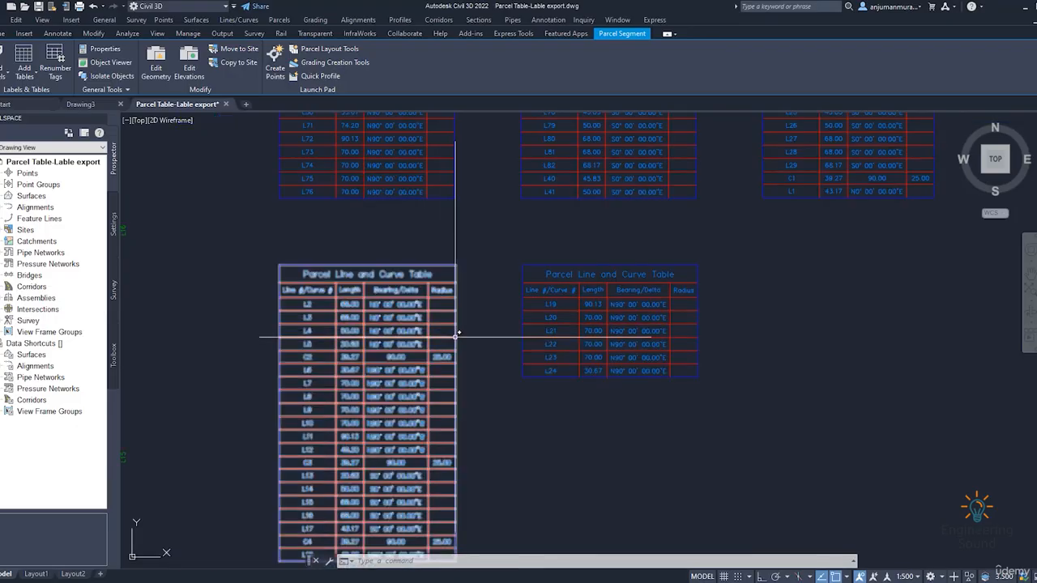
scroll(496, 247, "down", 2)
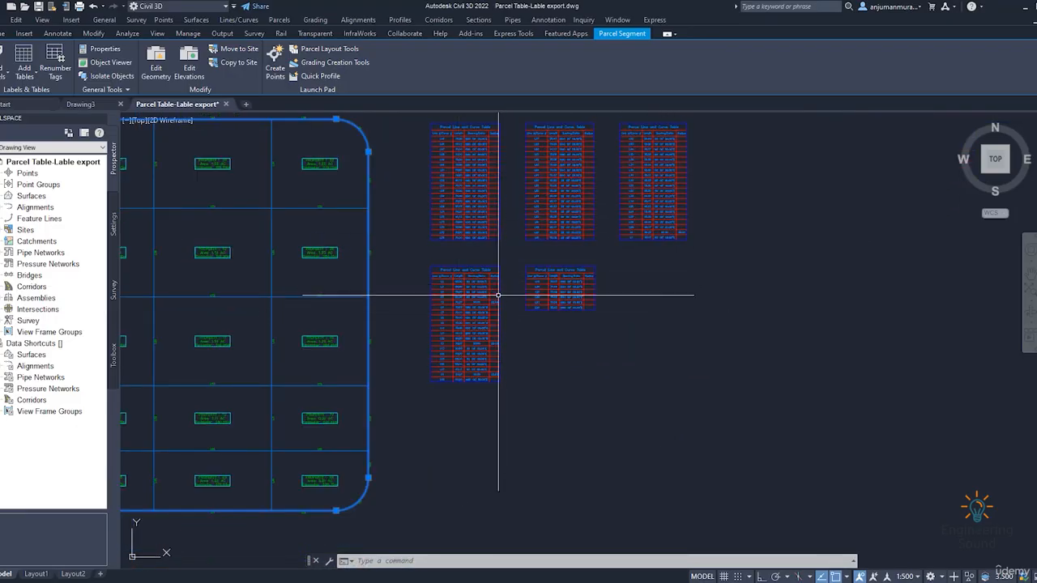
scroll(502, 377, "down", 3)
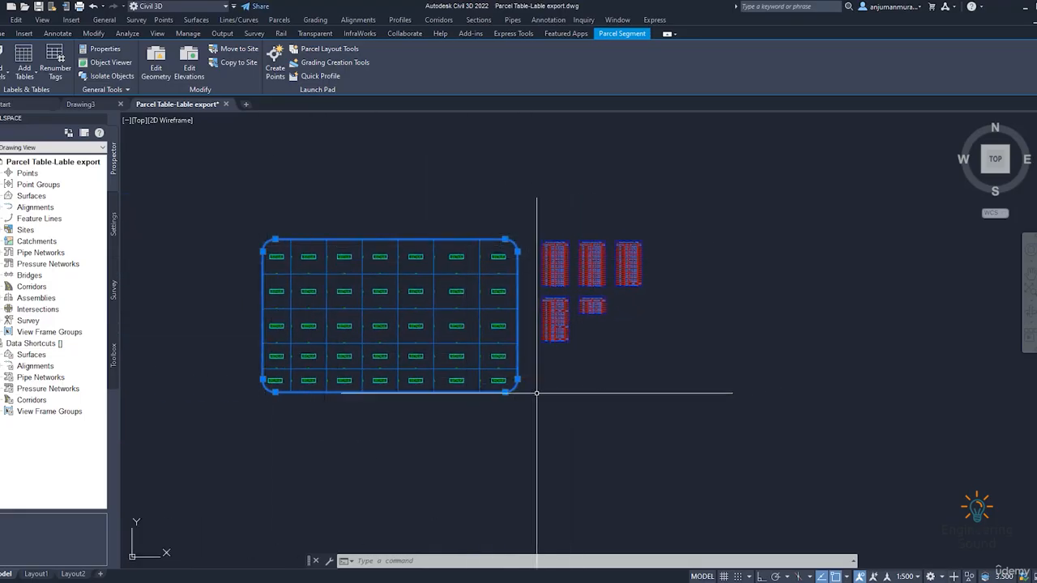
Step: Deselect the parcel boundary and open the Length & Bearing or Delta & Radius style of the Parcel Line and Curve Tables for editing
scroll(523, 372, "up", 5)
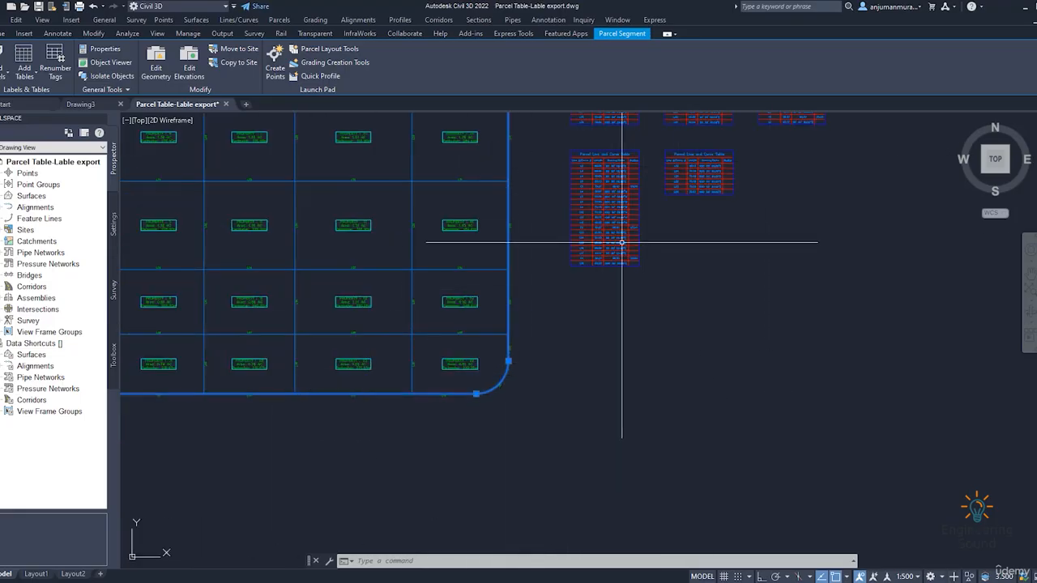
scroll(653, 290, "up", 5)
middle_click_drag(622, 245, 632, 310)
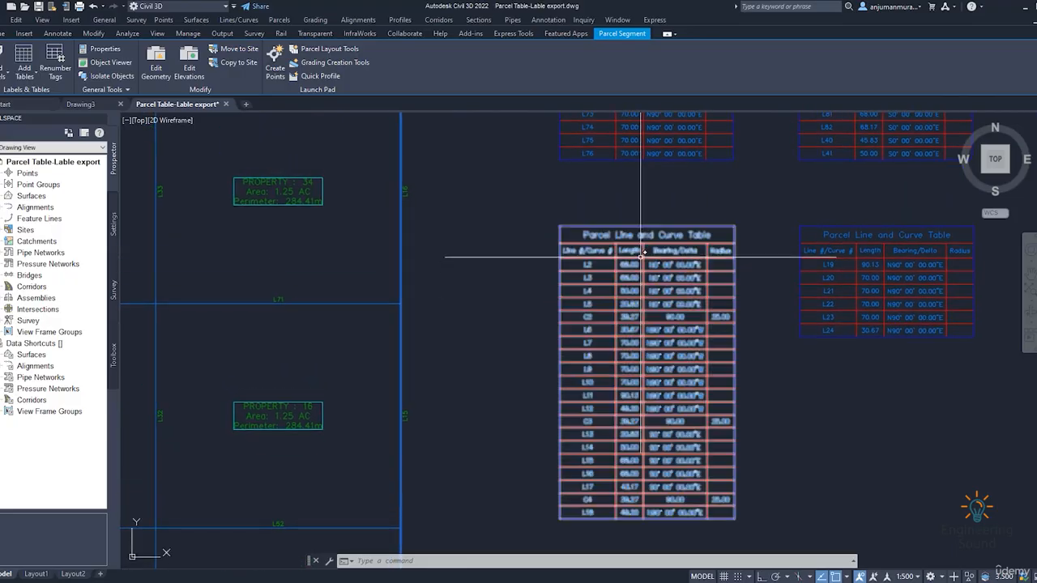
key("Escape")
left_click(631, 243)
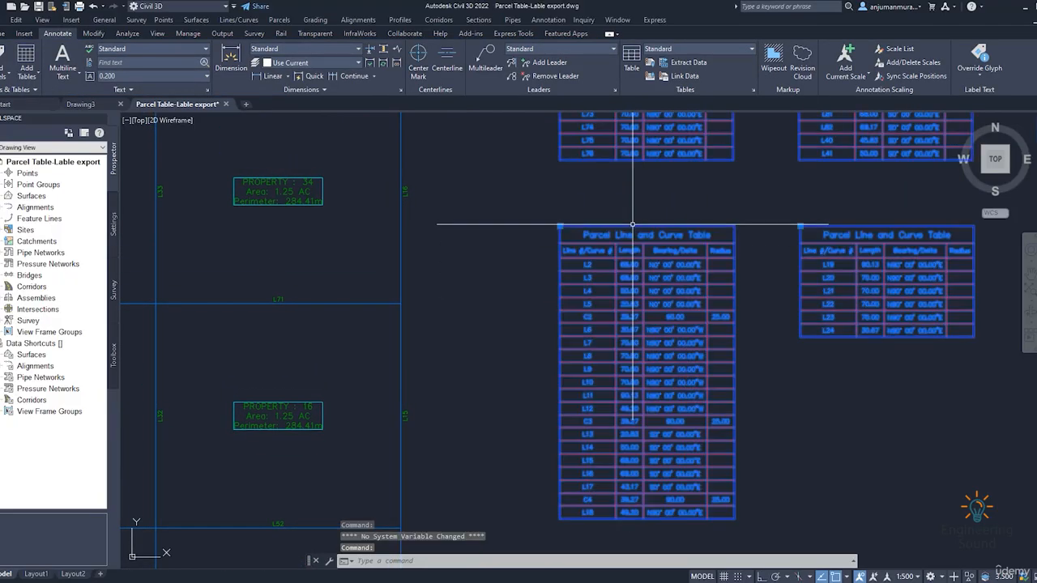
right_click(736, 302)
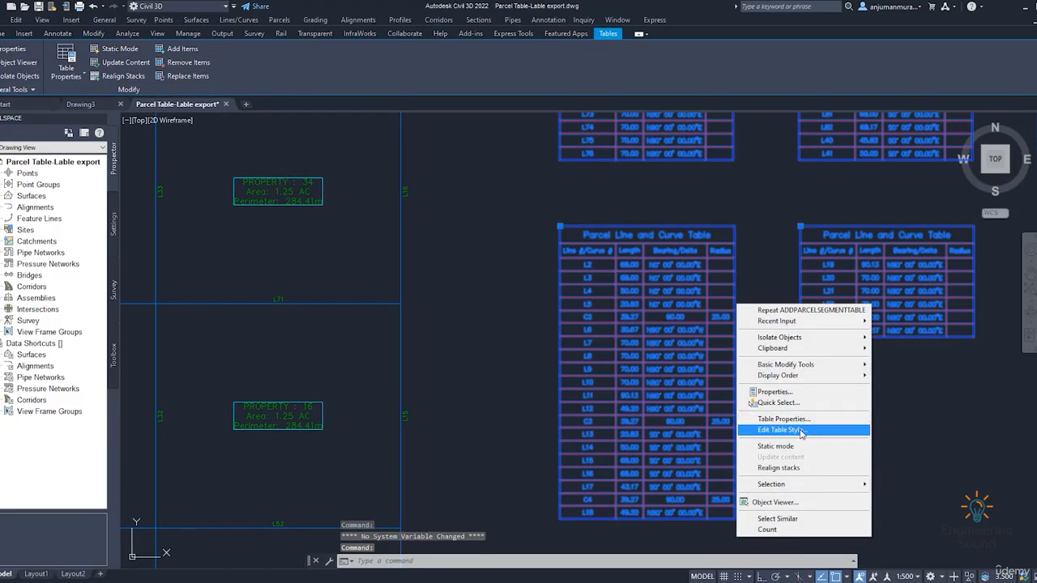
left_click(778, 430)
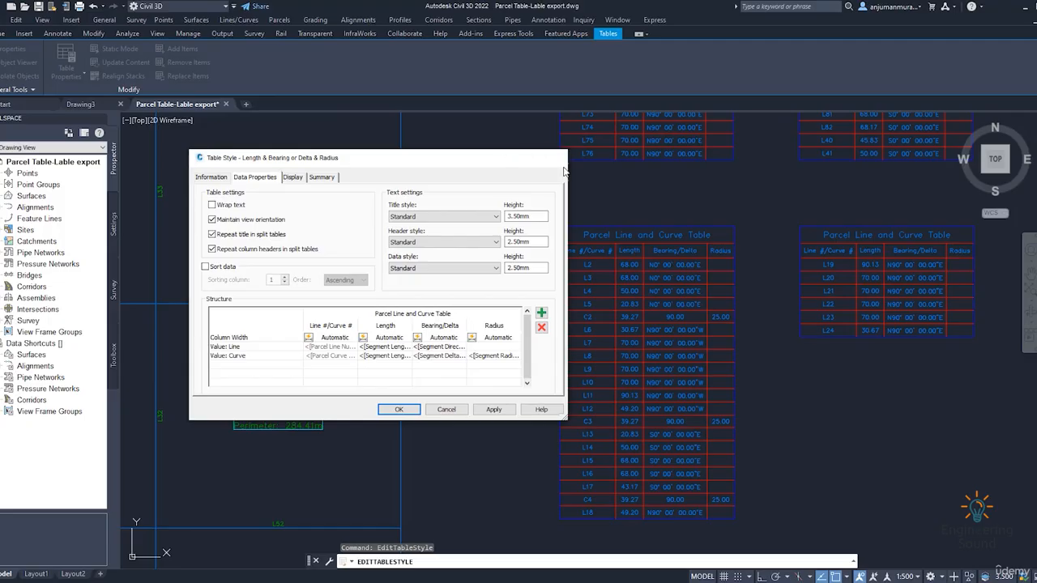
key("Return")
double_click(659, 250)
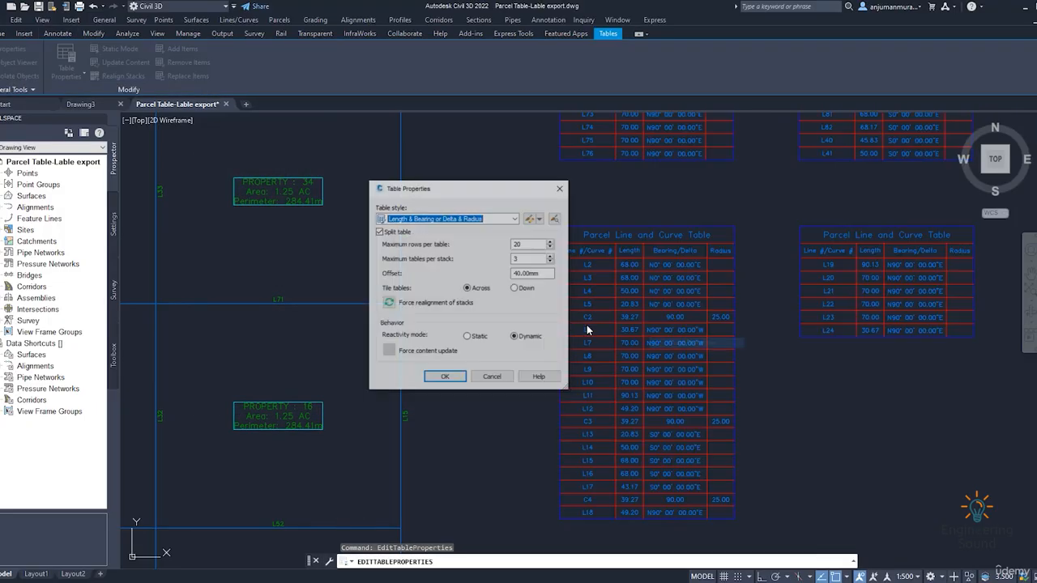
left_click(531, 219)
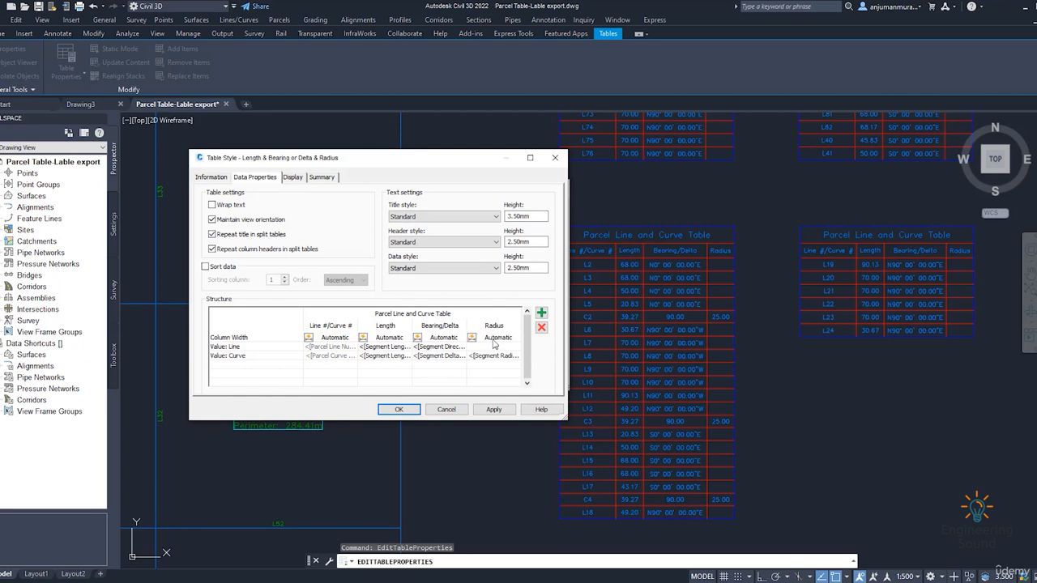
Step: Add a column after Radius and begin its line value with "E=" followed by the Segment Start Easting property
left_click(542, 314)
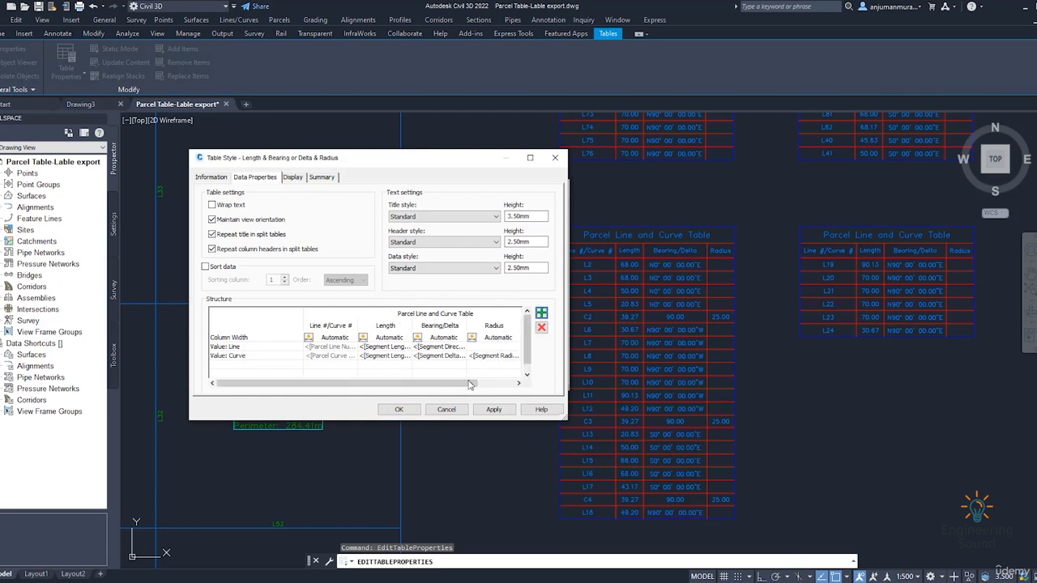
left_click_drag(460, 388, 497, 388)
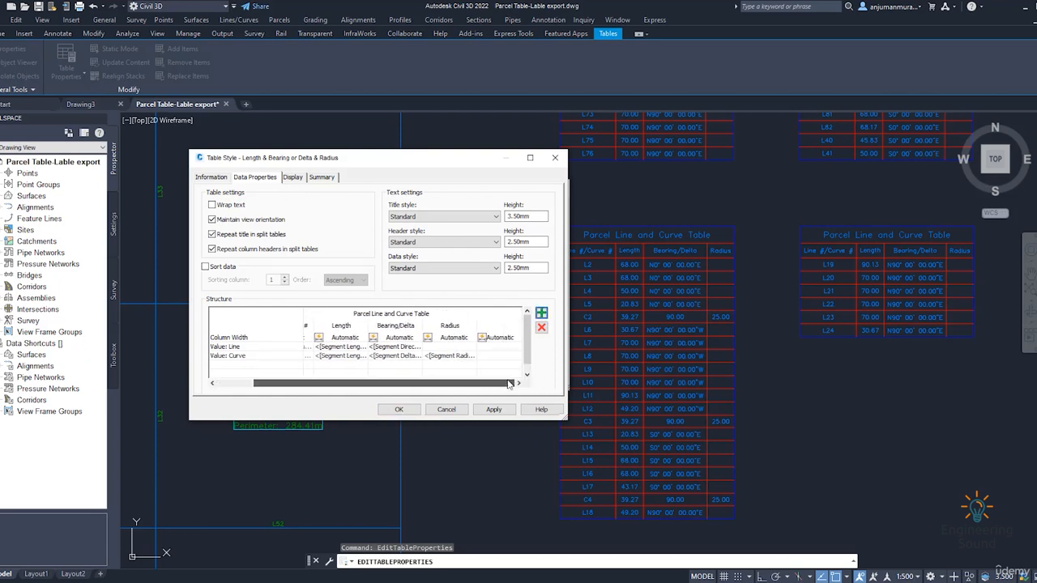
double_click(498, 347)
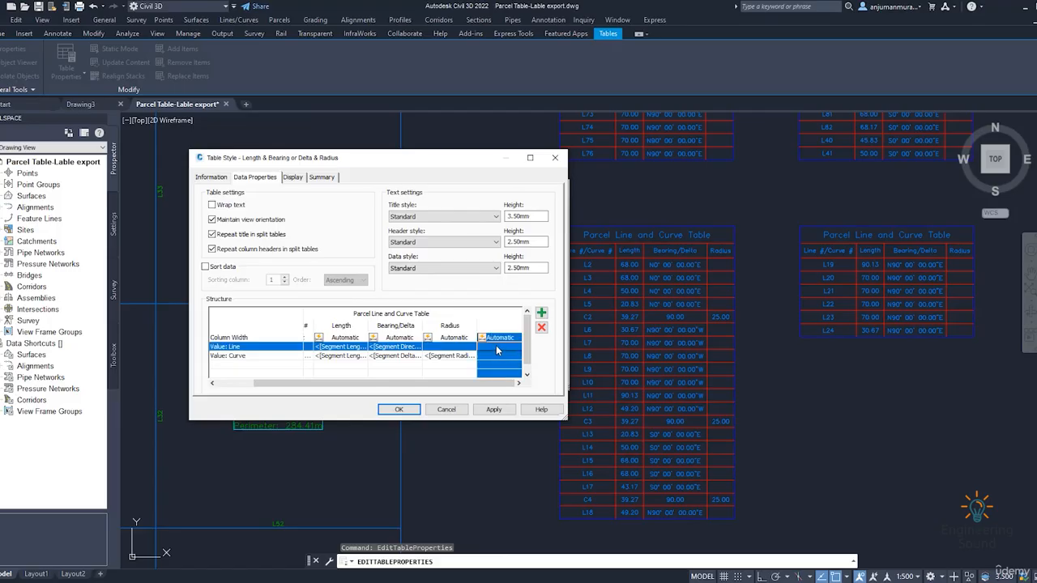
left_click(332, 212)
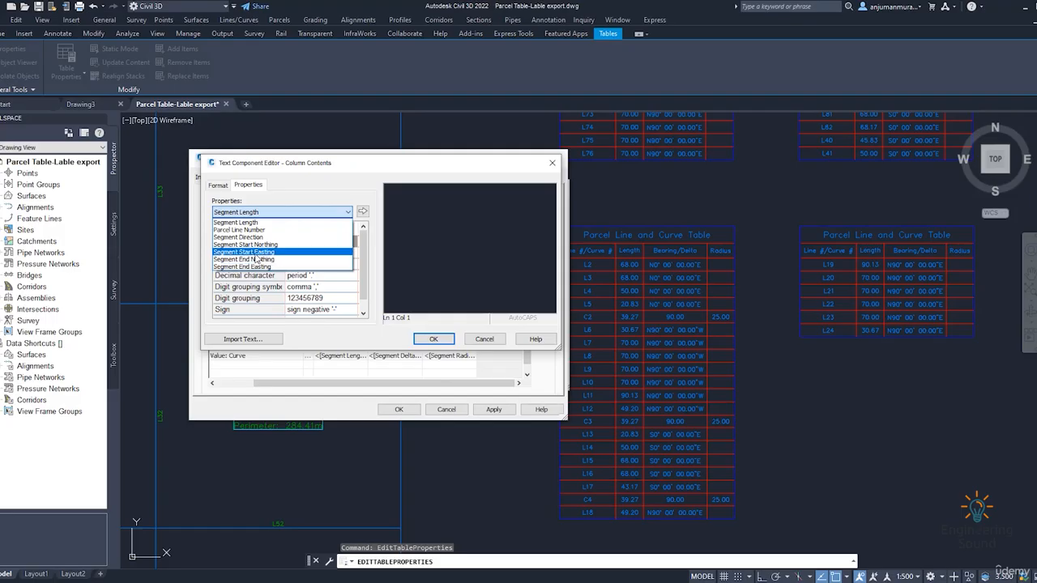
left_click(249, 252)
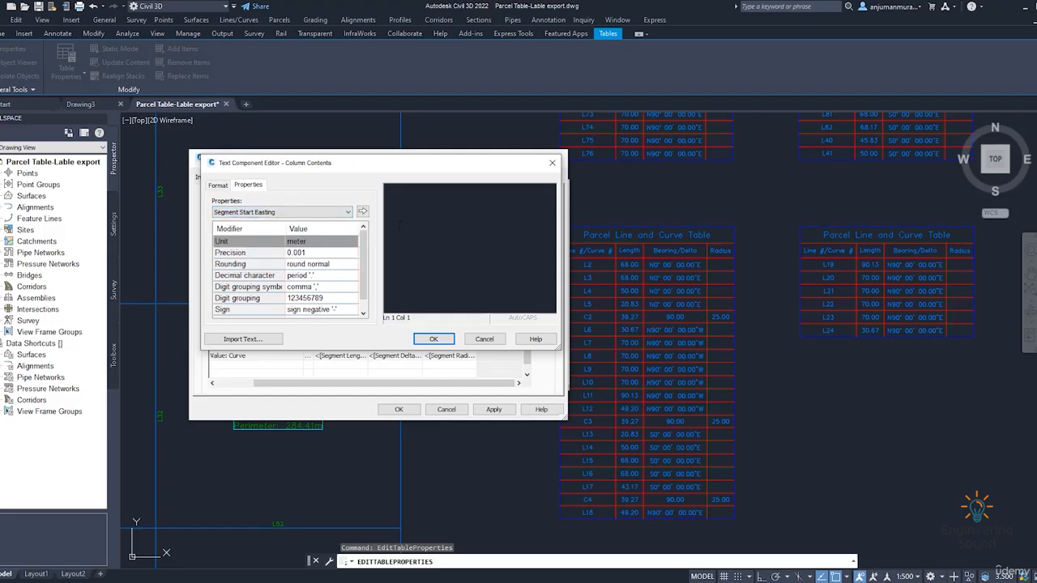
left_click(362, 212)
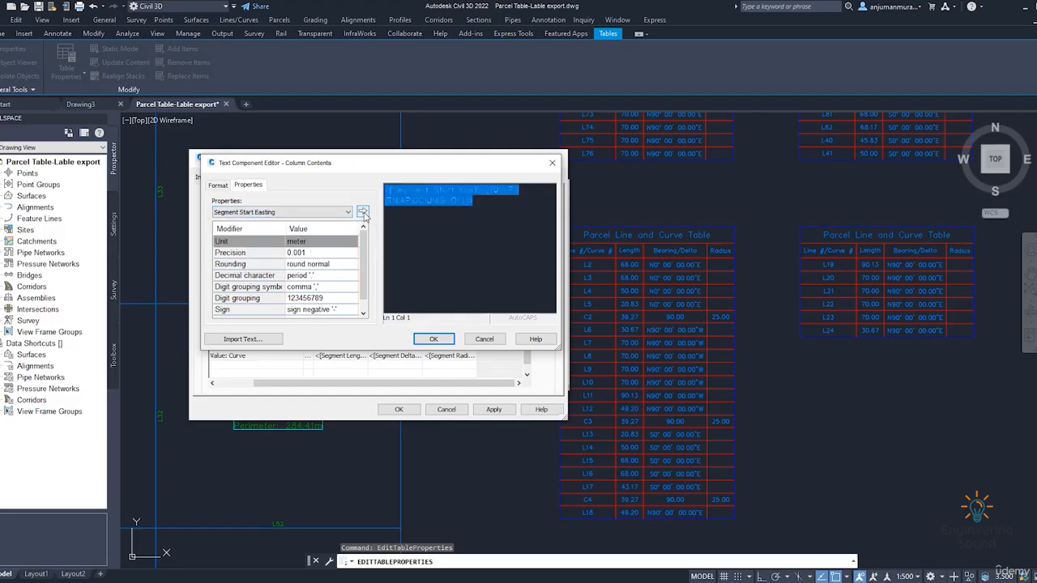
left_click(387, 195)
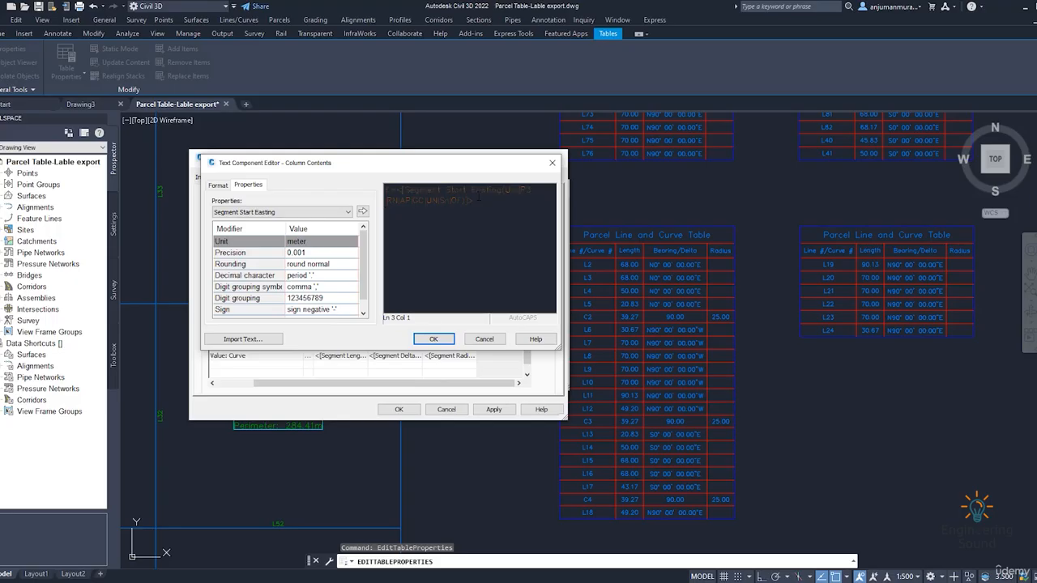
Step: Add a second row "N=" with the Segment Start Northing property to the new column's line value and accept the contents
left_click(308, 211)
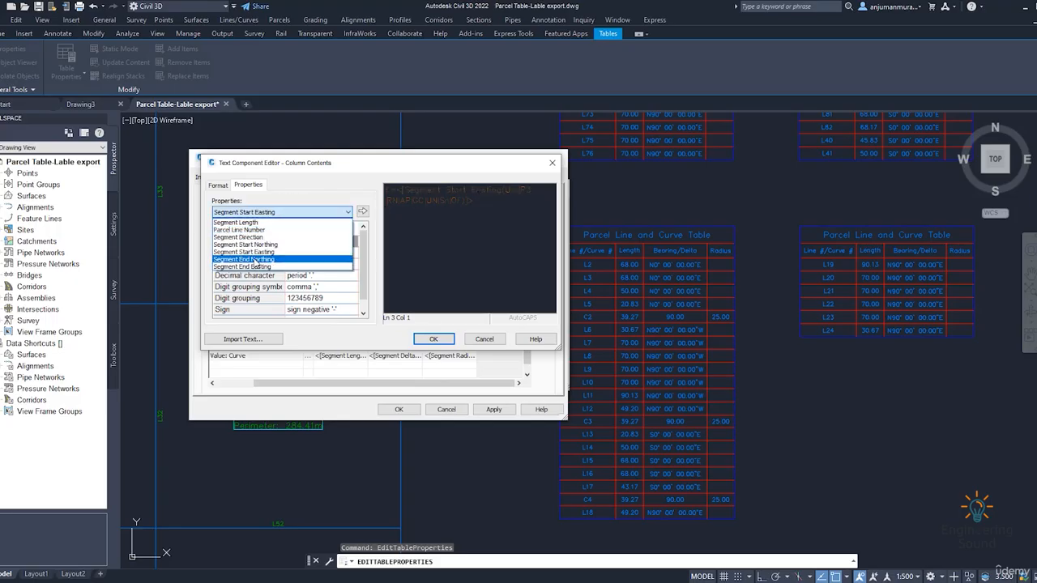
left_click(243, 245)
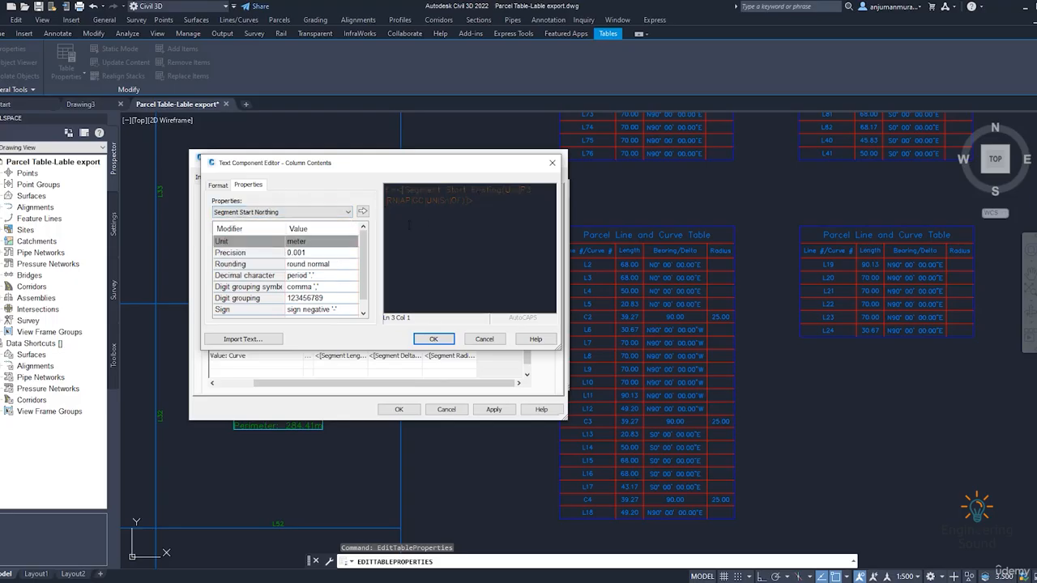
left_click(362, 211)
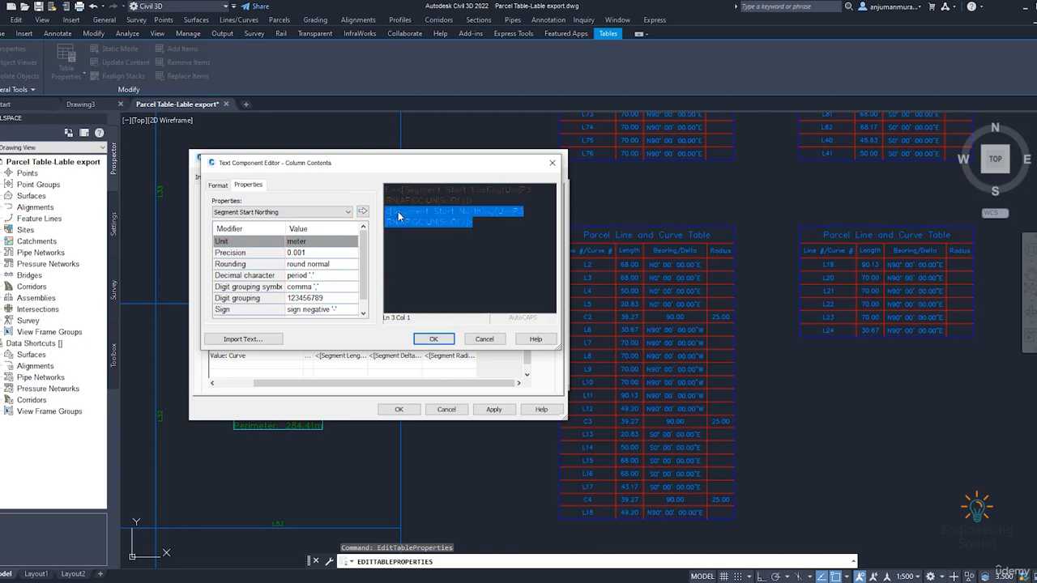
left_click(388, 212)
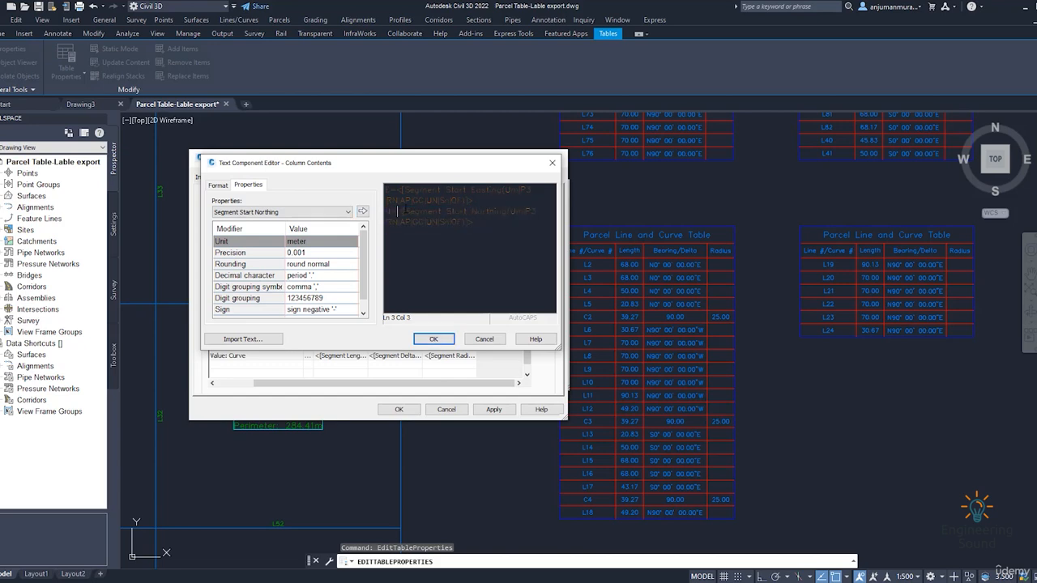
left_click(309, 212)
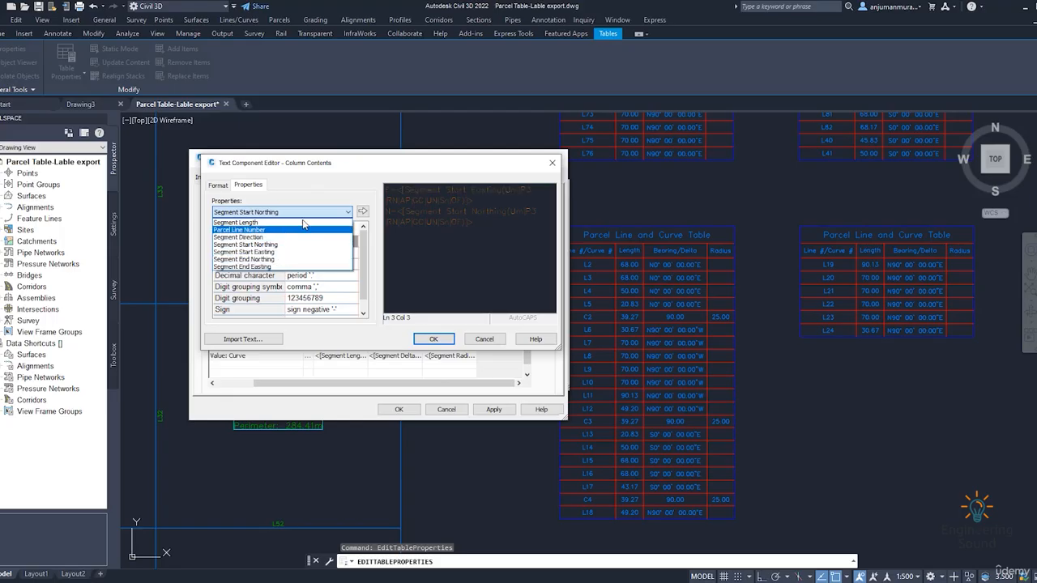
left_click(436, 341)
left_click(452, 340)
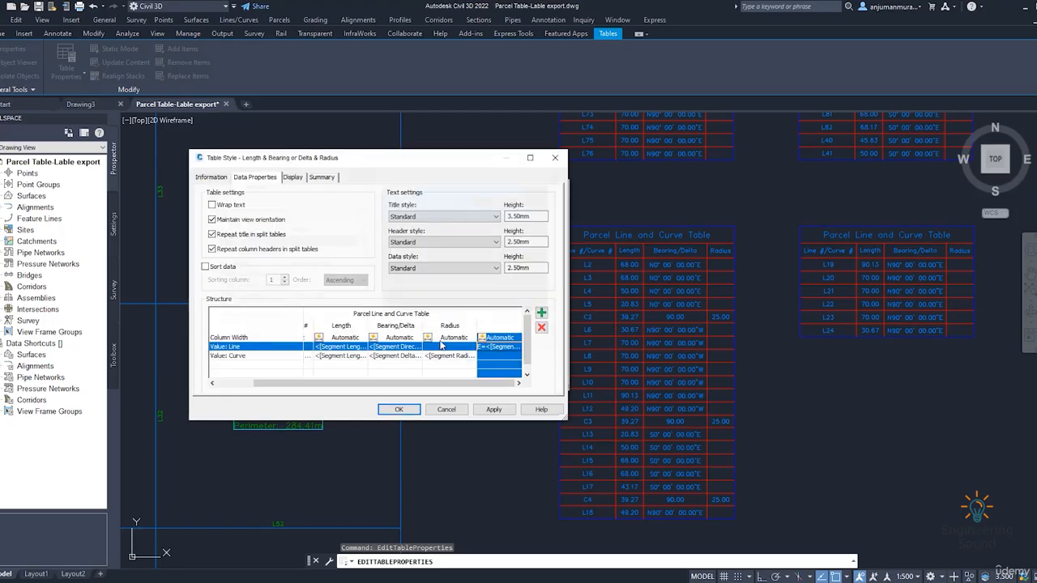
Step: Title the new column "Coordinates" and apply the edited style to the Parcel Line and Curve Tables
double_click(499, 346)
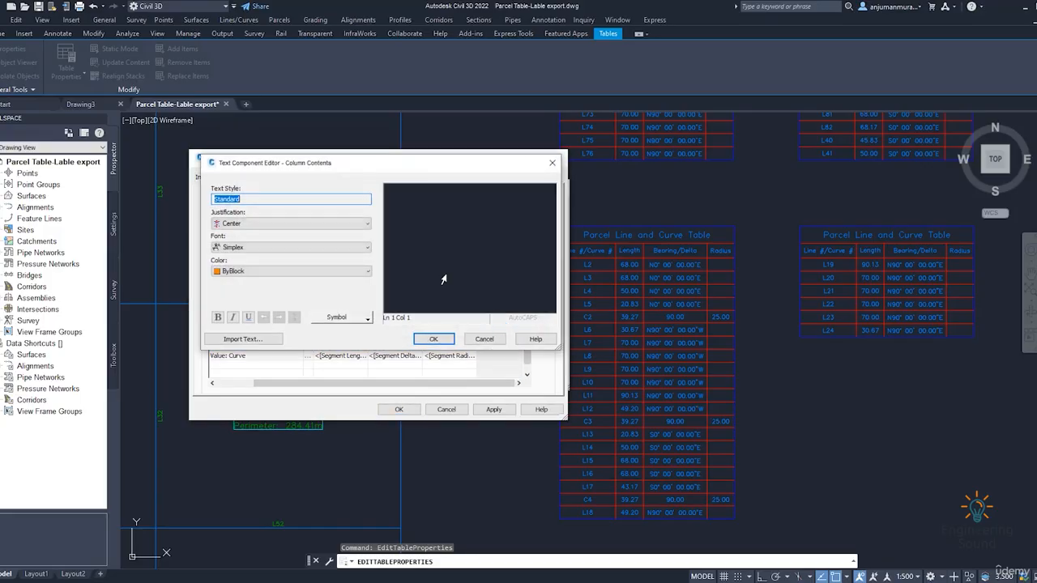
left_click(463, 206)
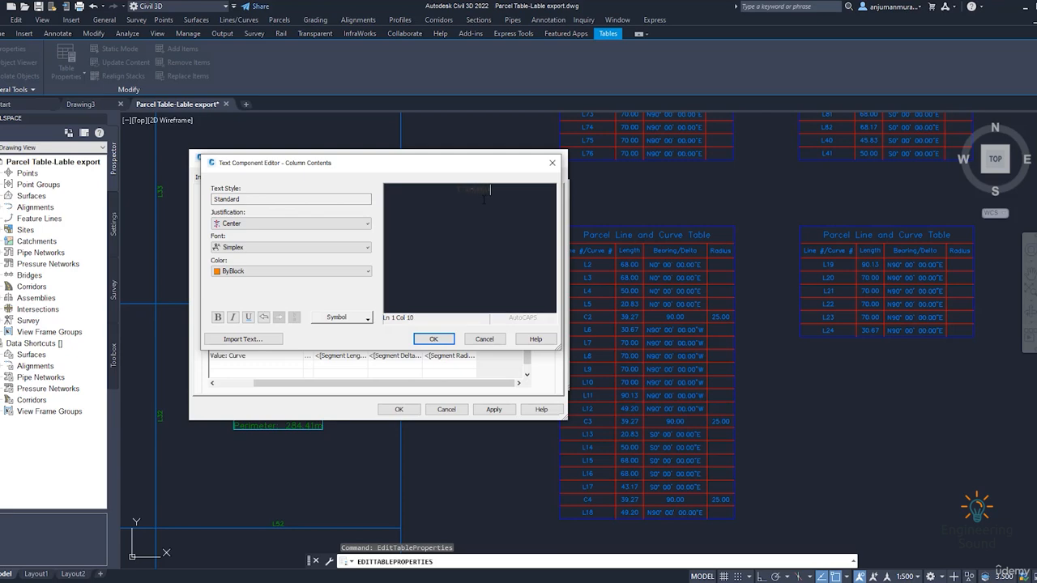
left_click(433, 338)
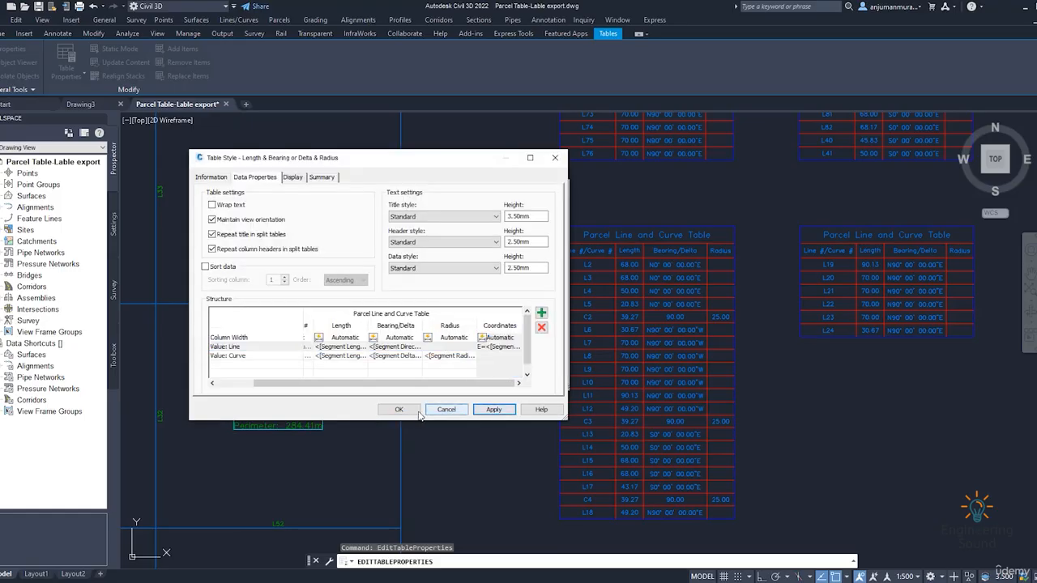
left_click(399, 409)
left_click(446, 377)
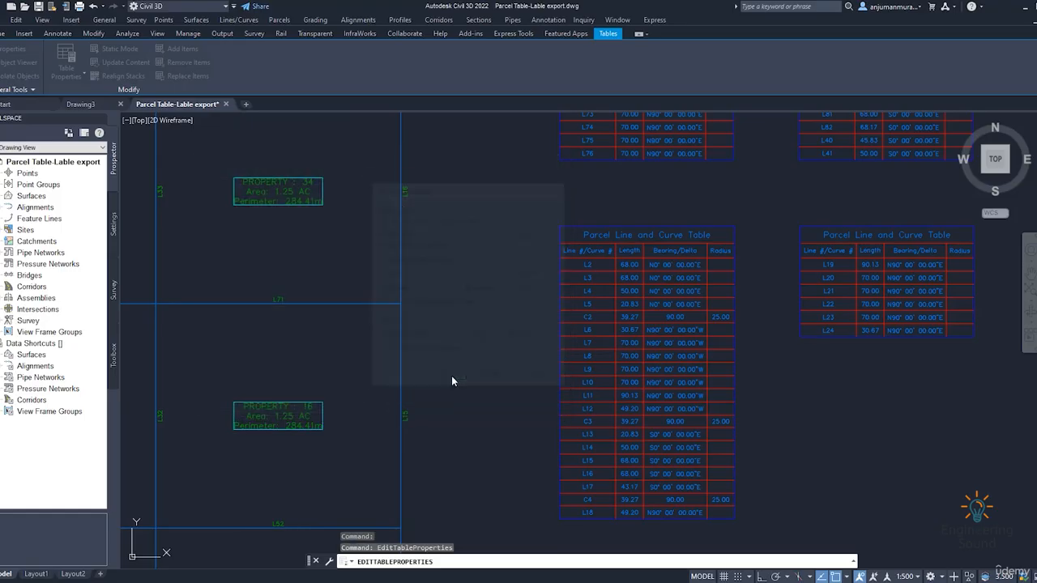
Step: Examine the easting and northing entries in the Coordinates column and the layout of the tables beside the round-cornered grid
scroll(655, 232, "down", 2)
scroll(664, 370, "up", 6)
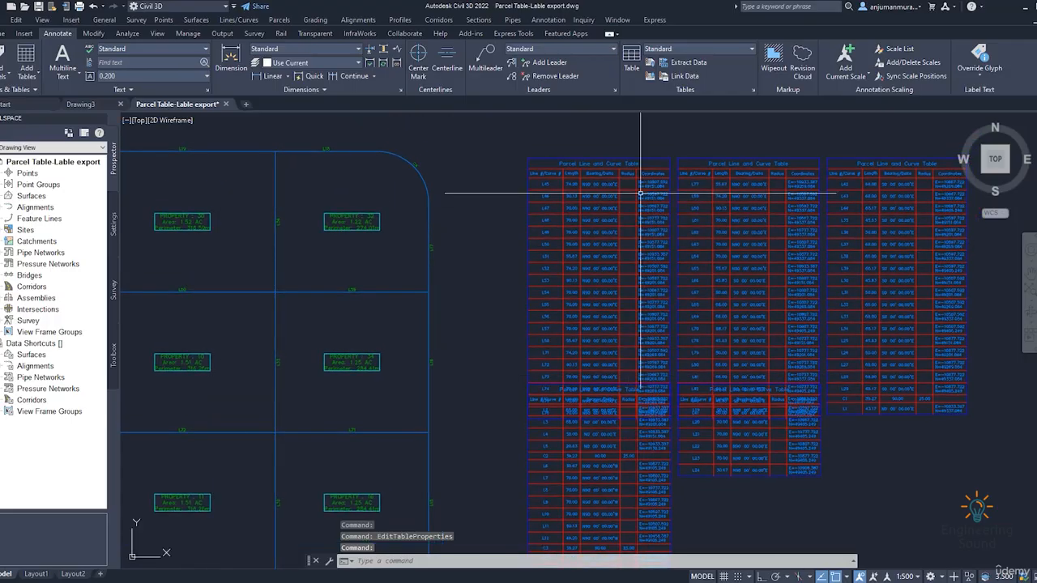
scroll(655, 178, "down", 2)
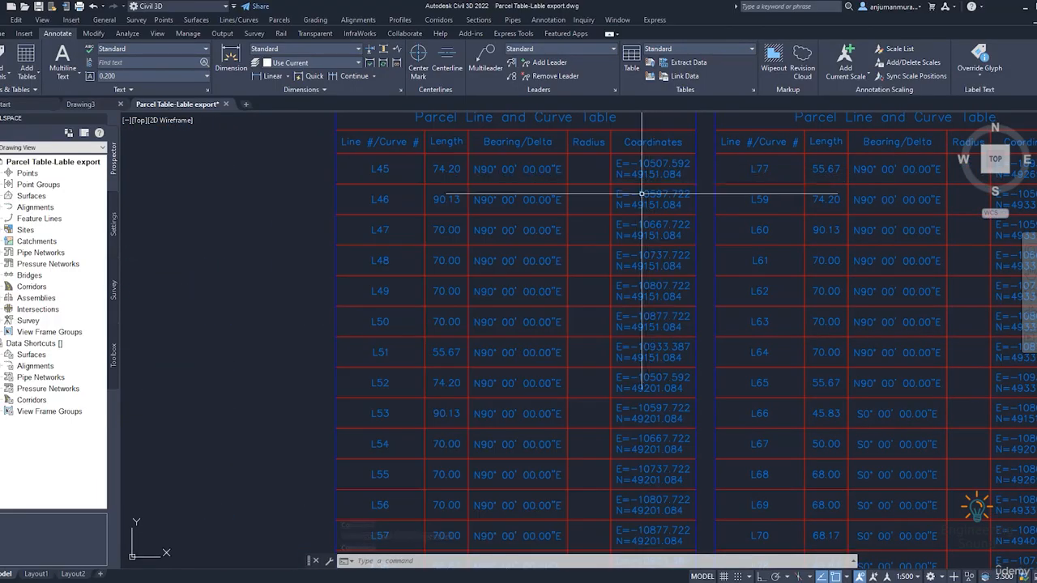
scroll(636, 213, "down", 3)
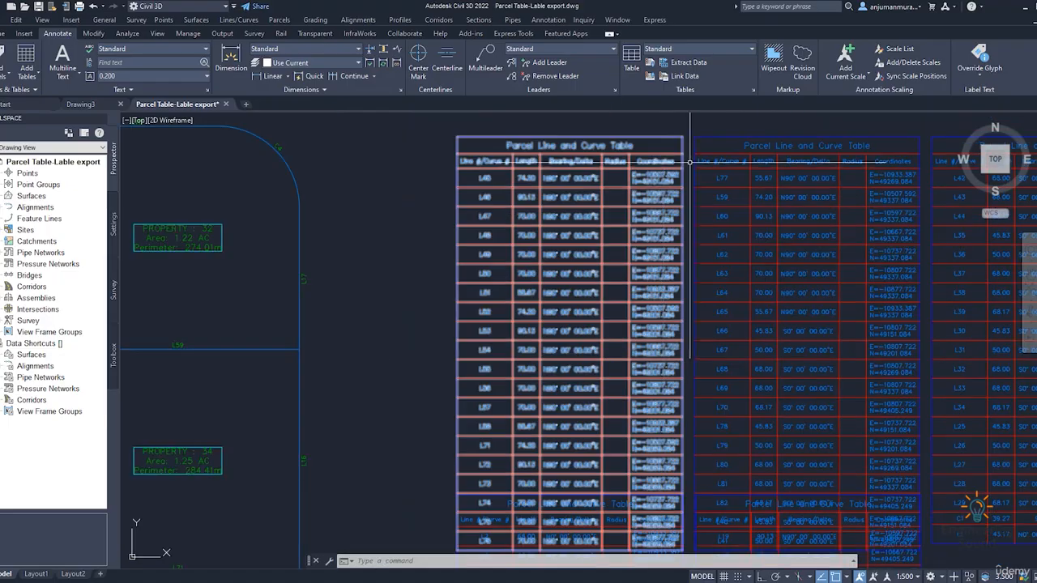
scroll(645, 192, "down", 4)
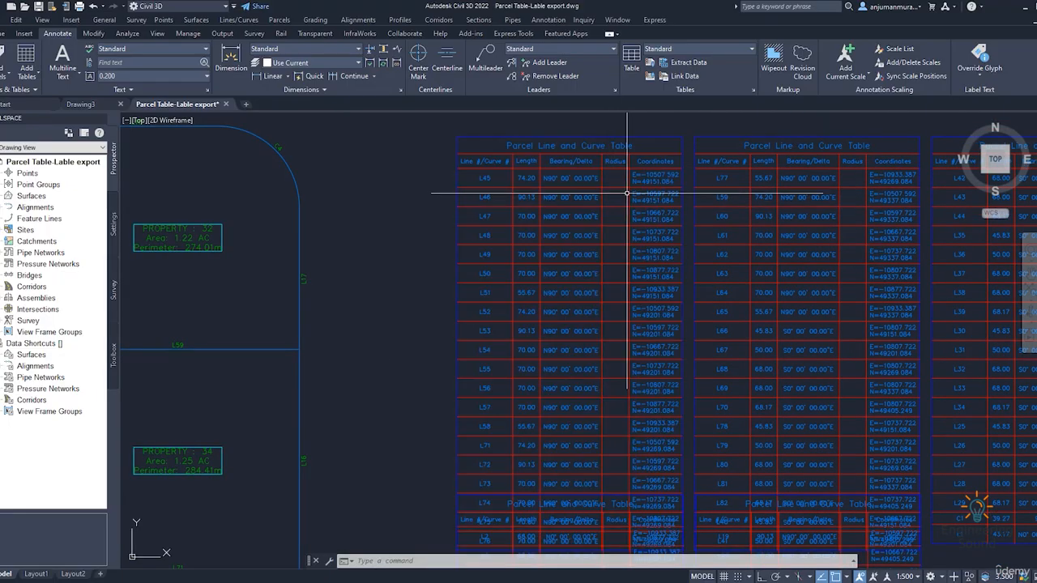
scroll(646, 193, "down", 3)
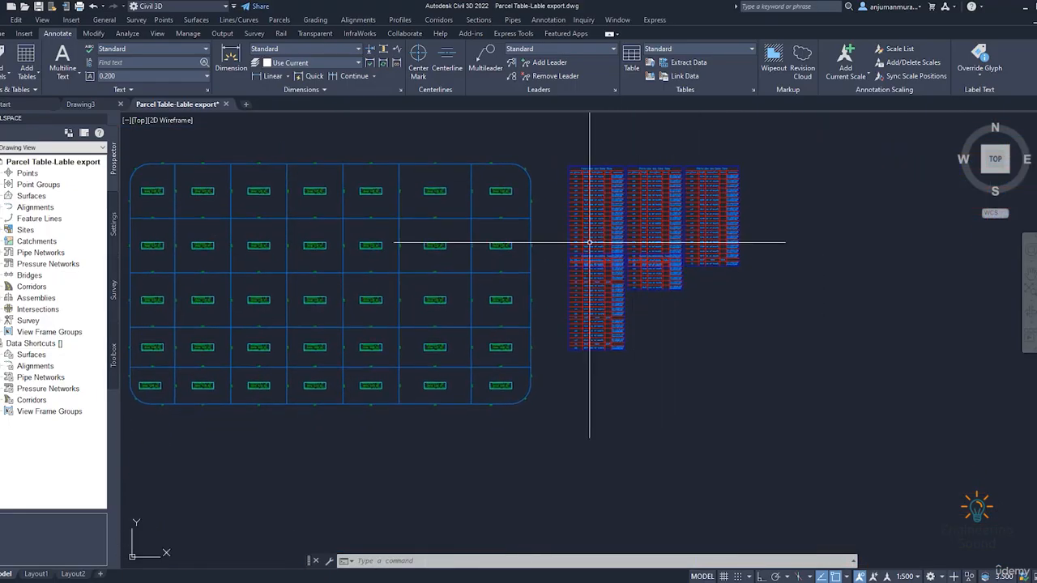